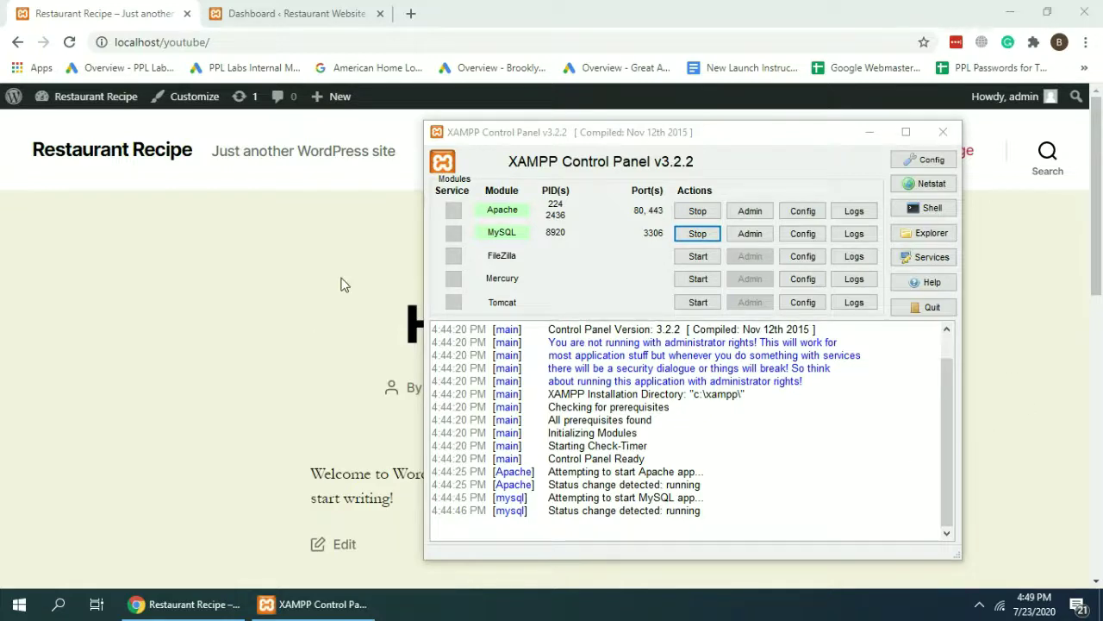
Review the local site's front page and the XAMPP control panel.
click(172, 295)
scroll(66, 288, down, 15)
scroll(65, 288, up, 15)
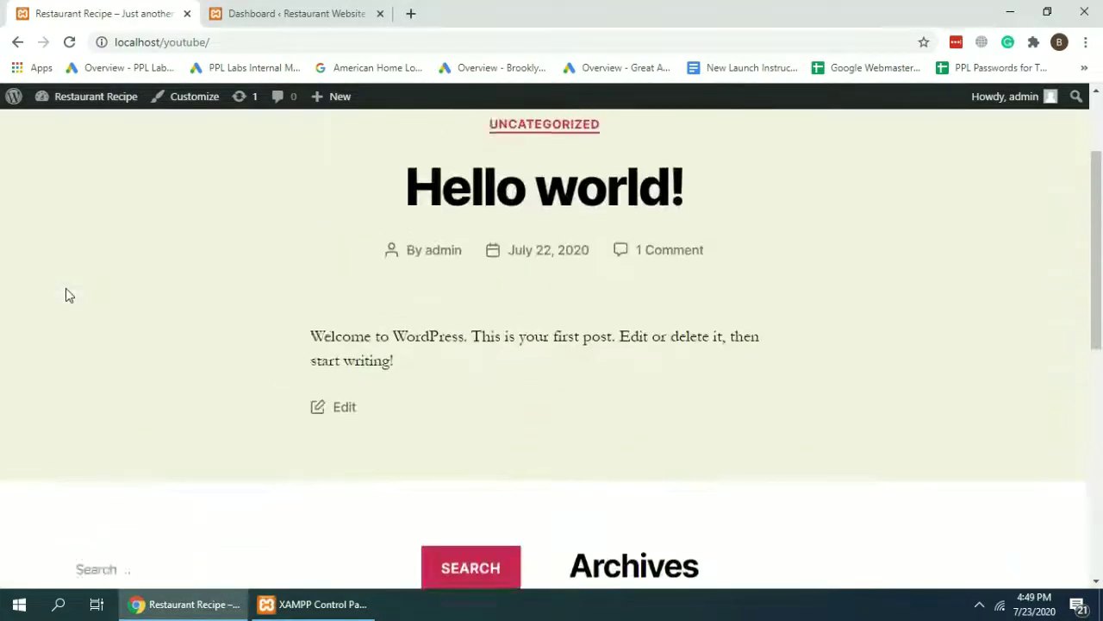
click(173, 42)
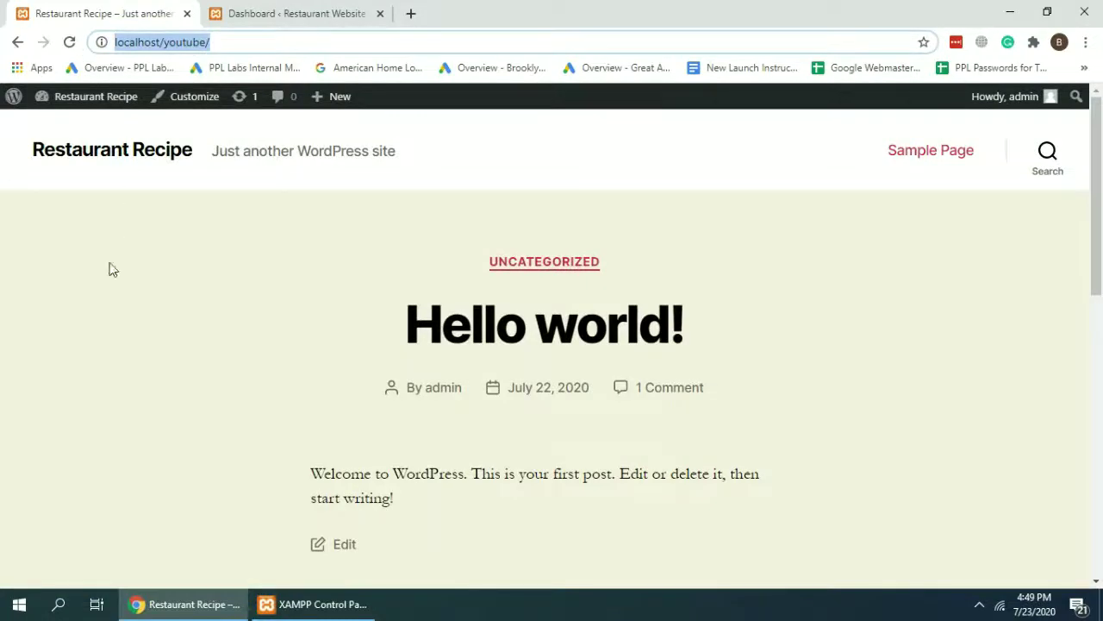
click(47, 256)
scroll(47, 256, down, 15)
scroll(48, 258, up, 15)
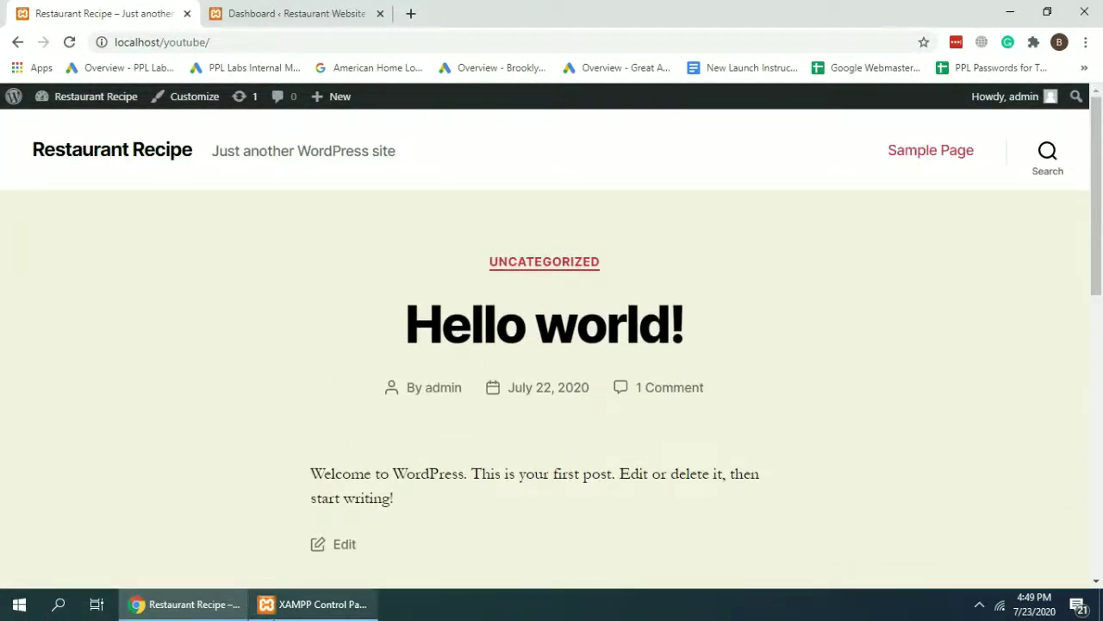
click(312, 603)
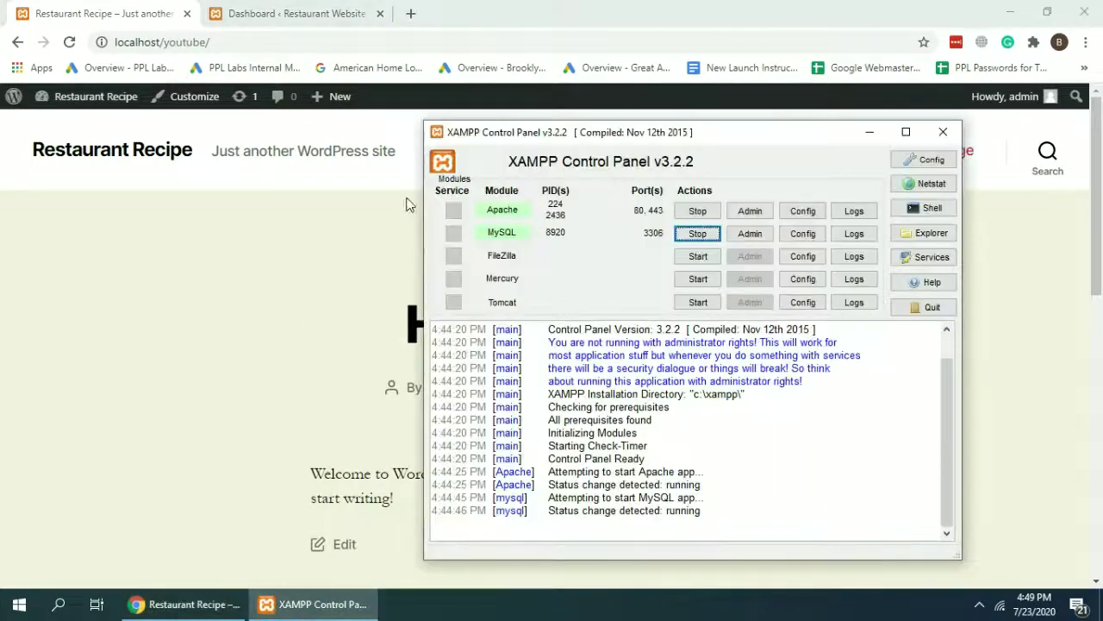
click(2, 259)
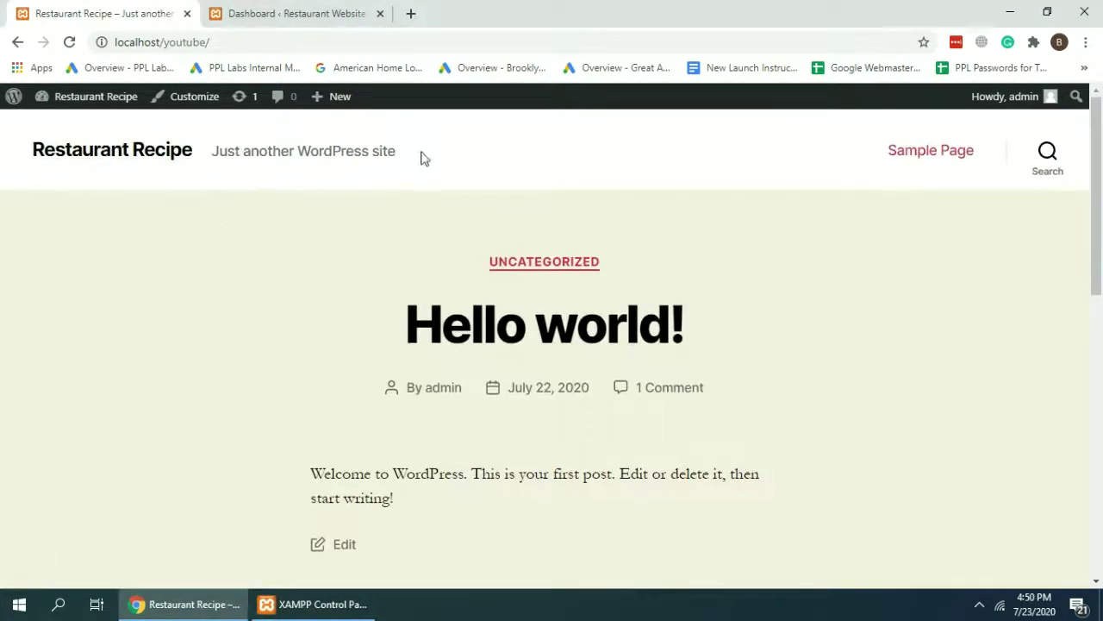
drag(422, 158, 205, 158)
click(187, 264)
scroll(180, 264, down, 2)
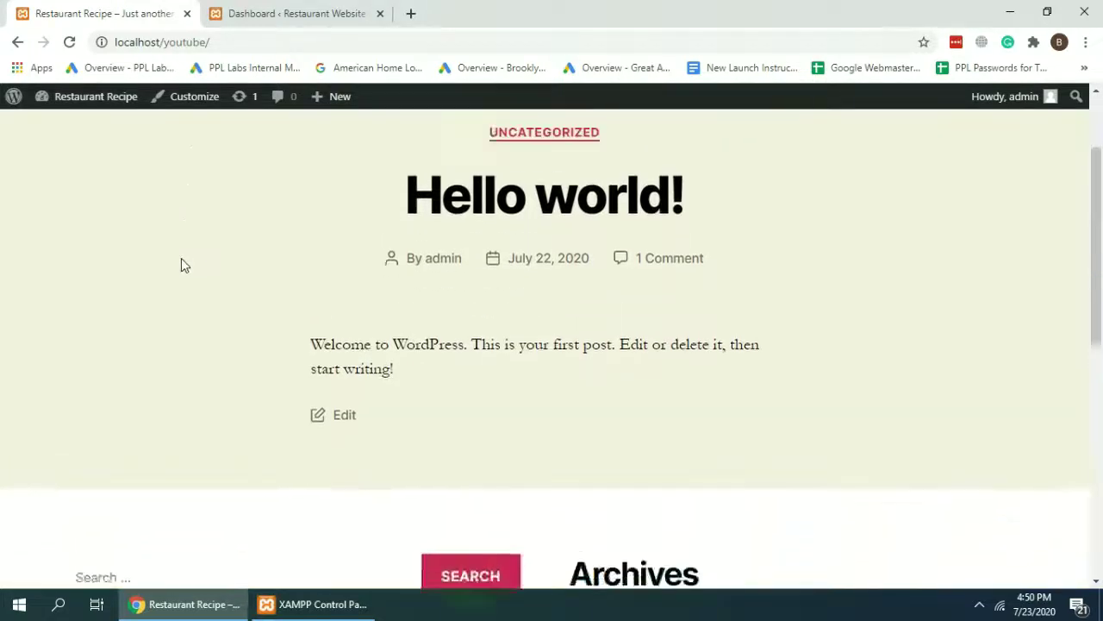
scroll(180, 264, up, 2)
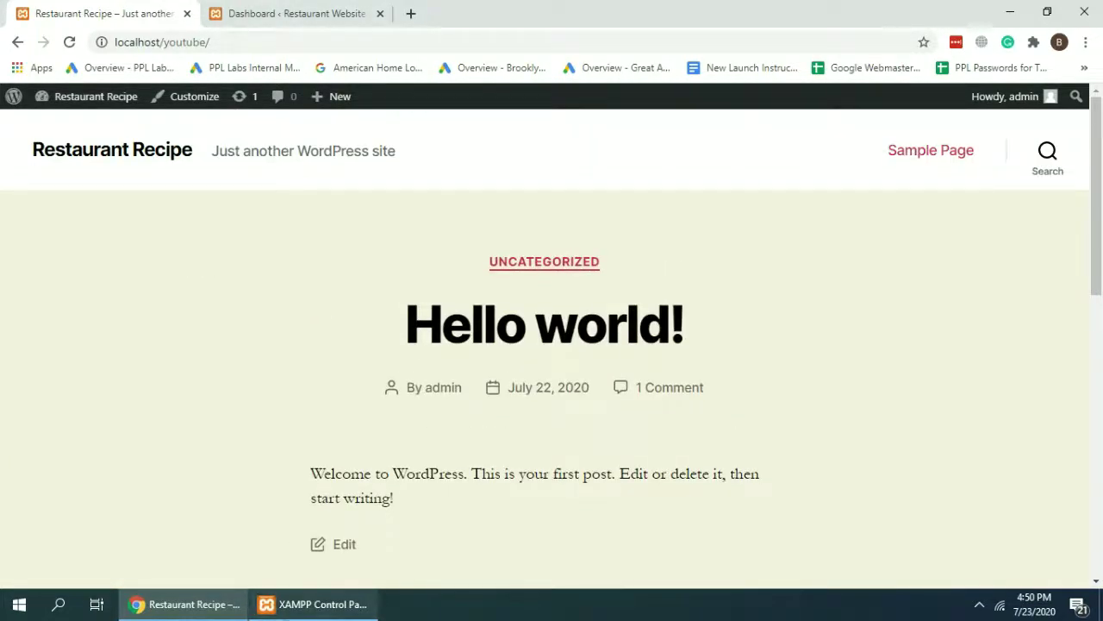
click(276, 603)
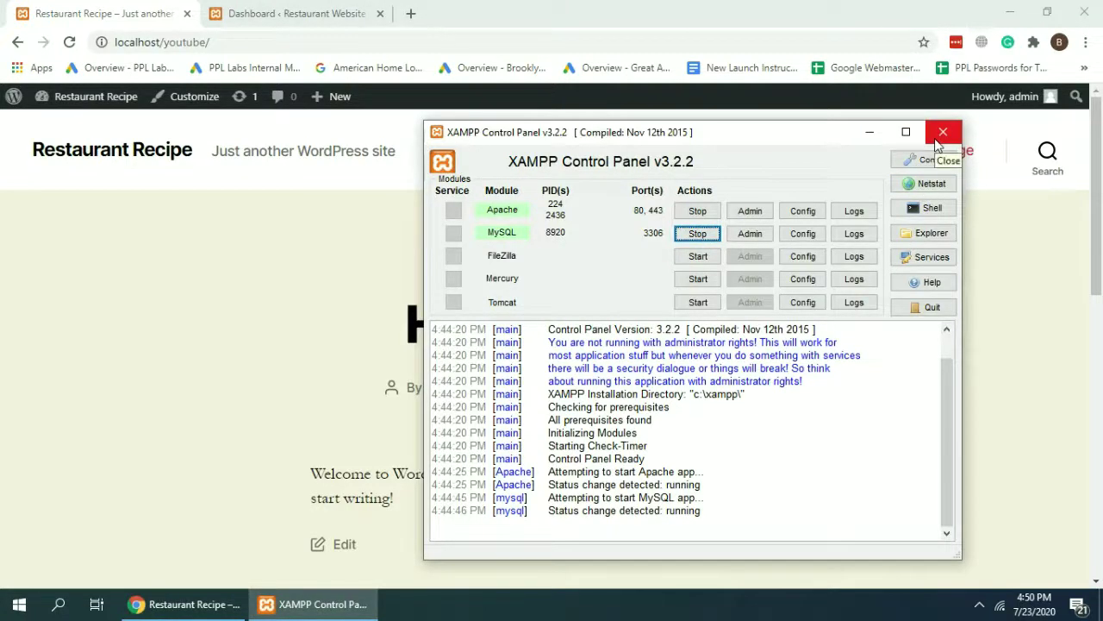
Minimize XAMPP and go to Appearance > Themes > Add New in the dashboard.
click(867, 133)
click(327, 19)
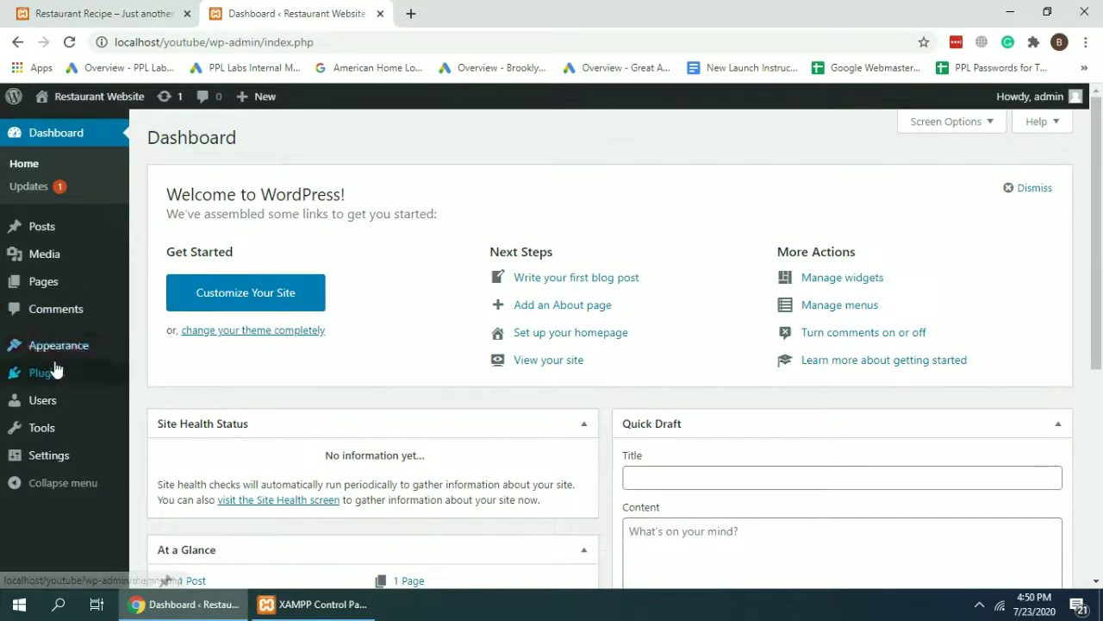
mouse_move(53, 351)
click(160, 350)
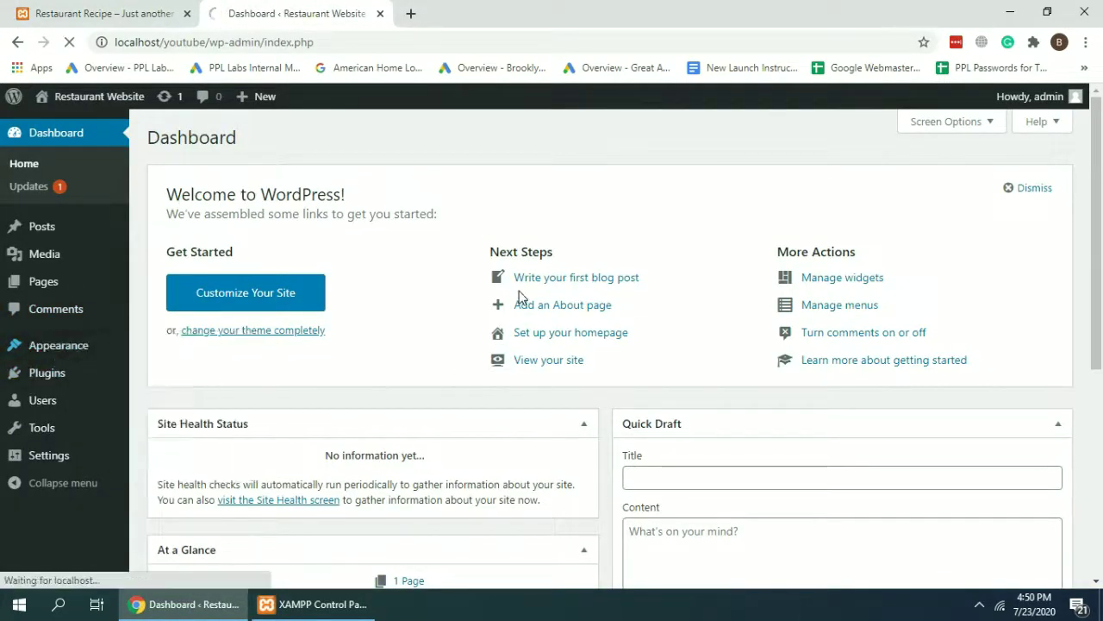
scroll(636, 377, up, 5)
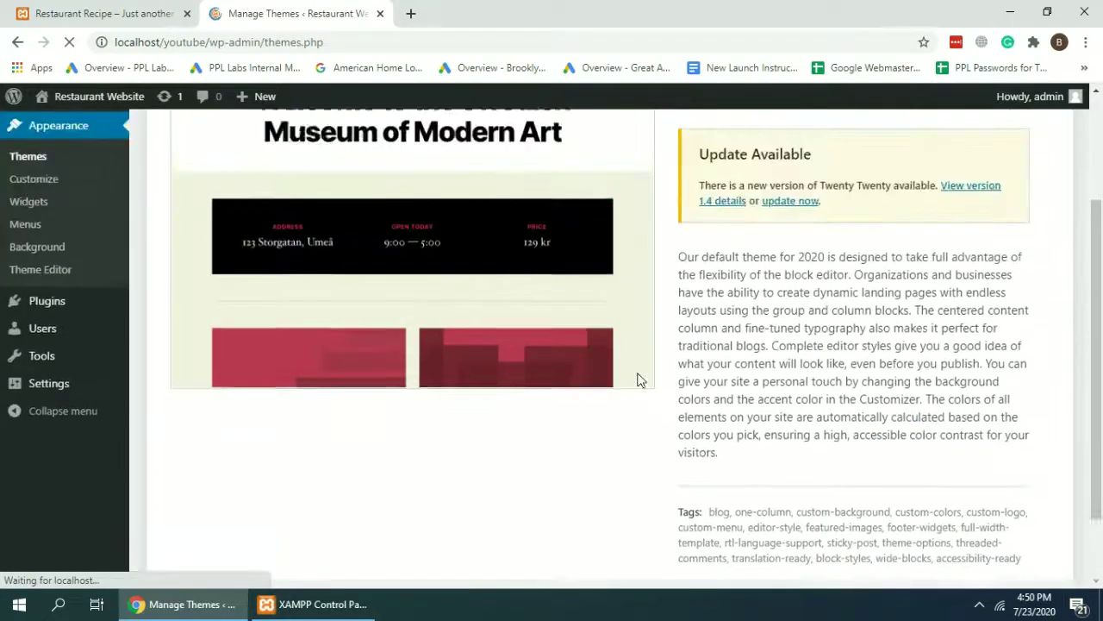
click(293, 140)
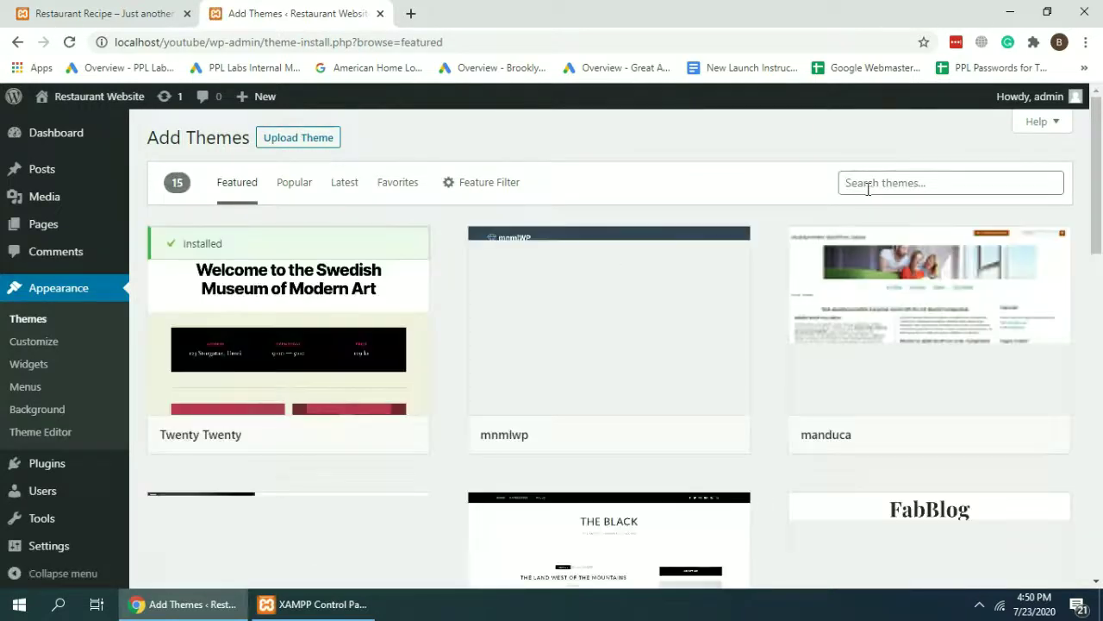
Search the theme directory for 'restaurant'.
click(869, 189)
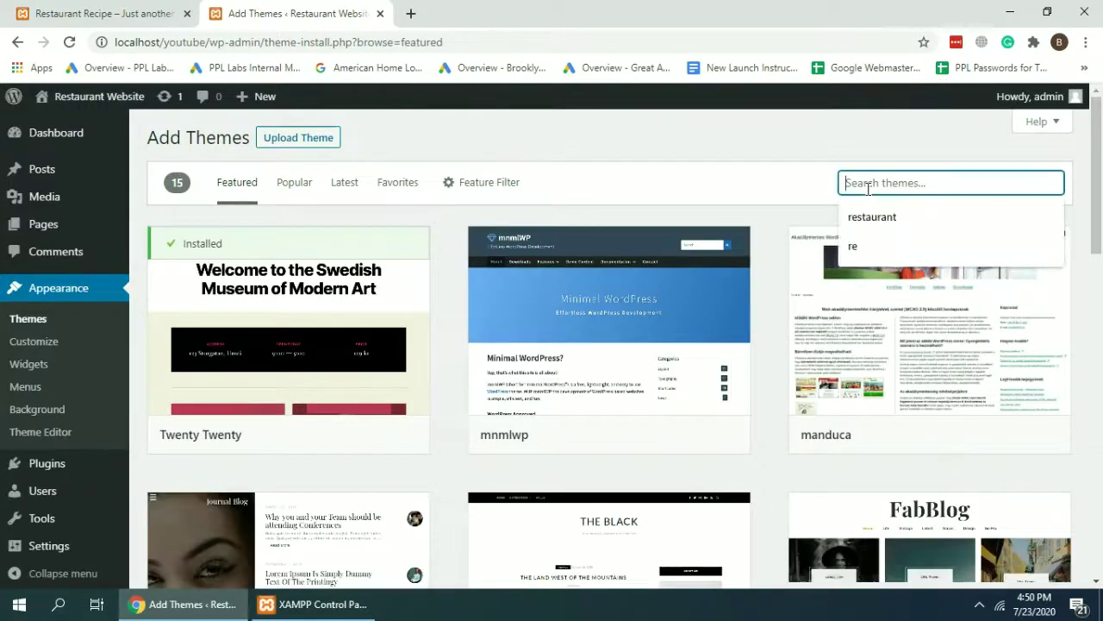
text(carerestaurant)
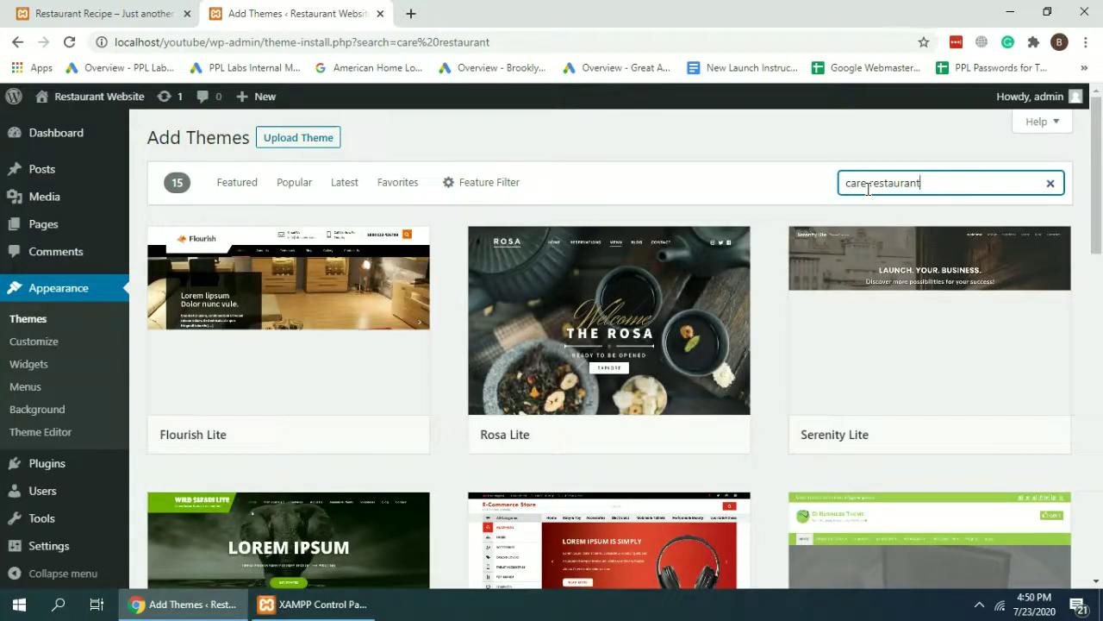
scroll(724, 384, down, 4)
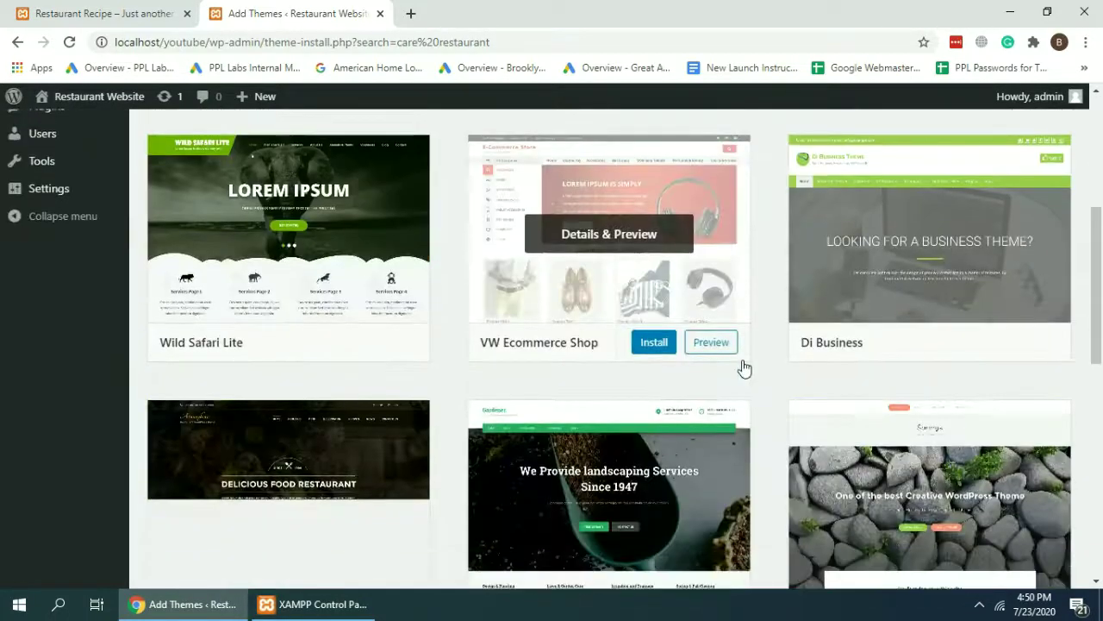
scroll(744, 368, down, 8)
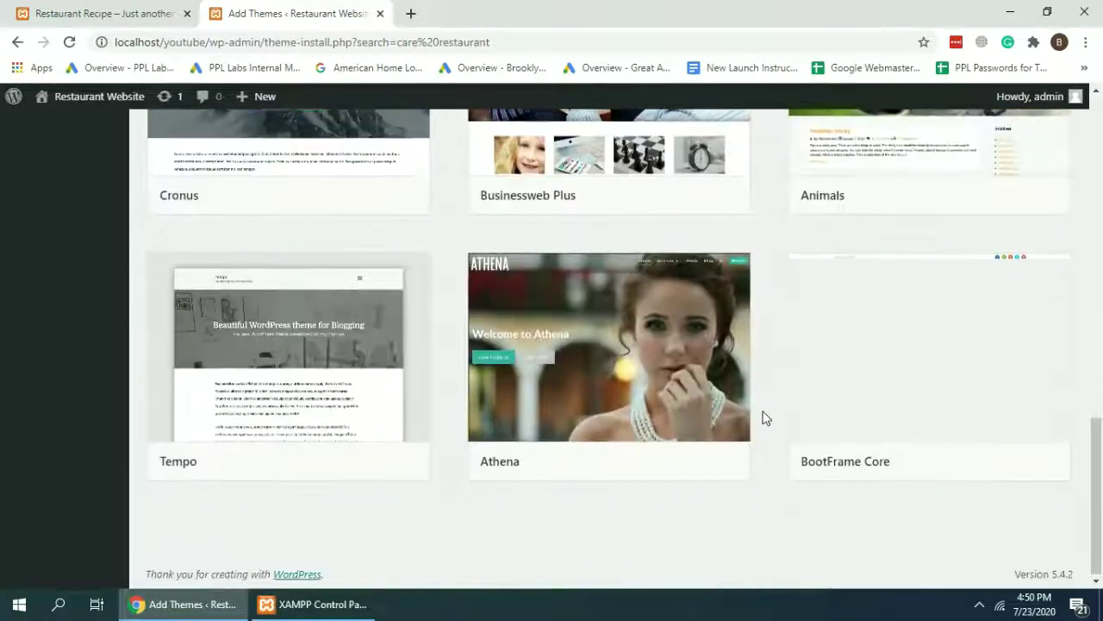
scroll(764, 418, up, 12)
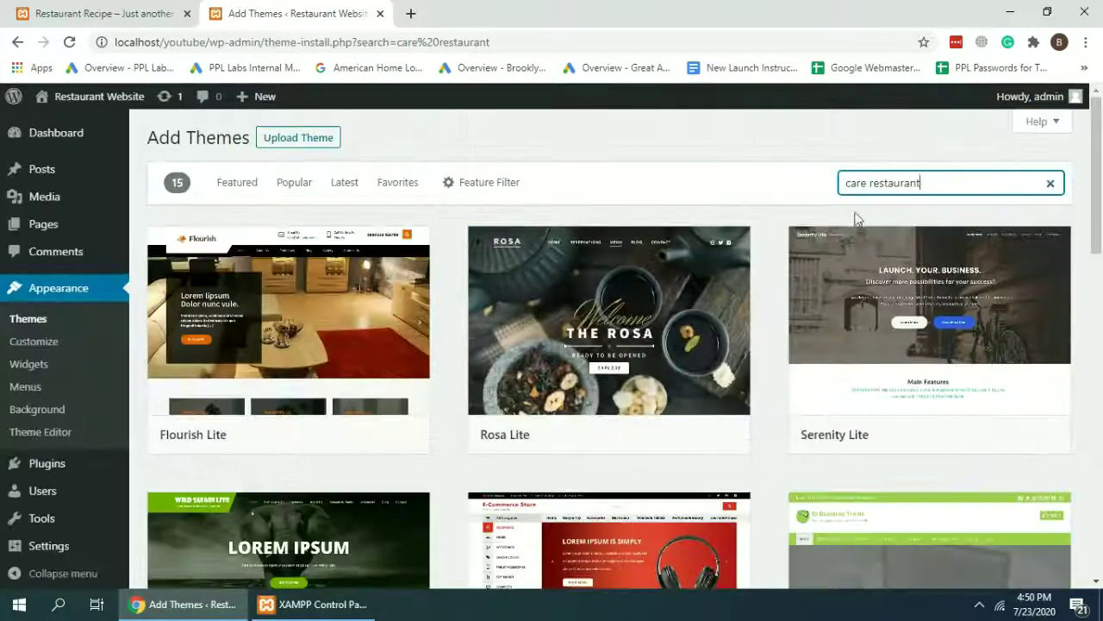
drag(869, 183, 832, 184)
key(BackSpace)
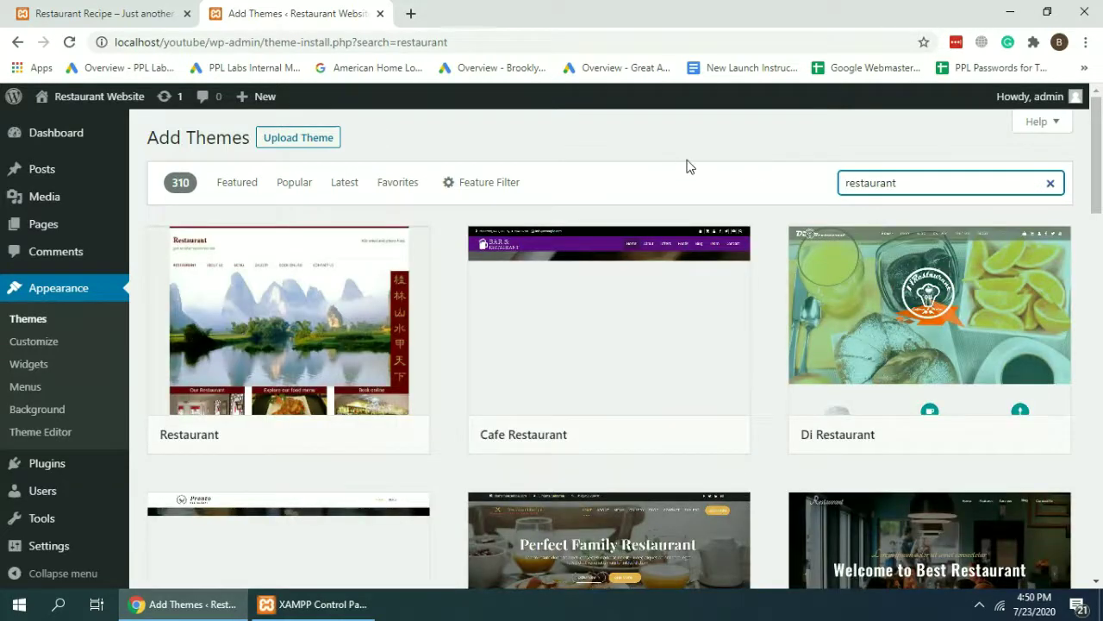
mouse_move(700, 274)
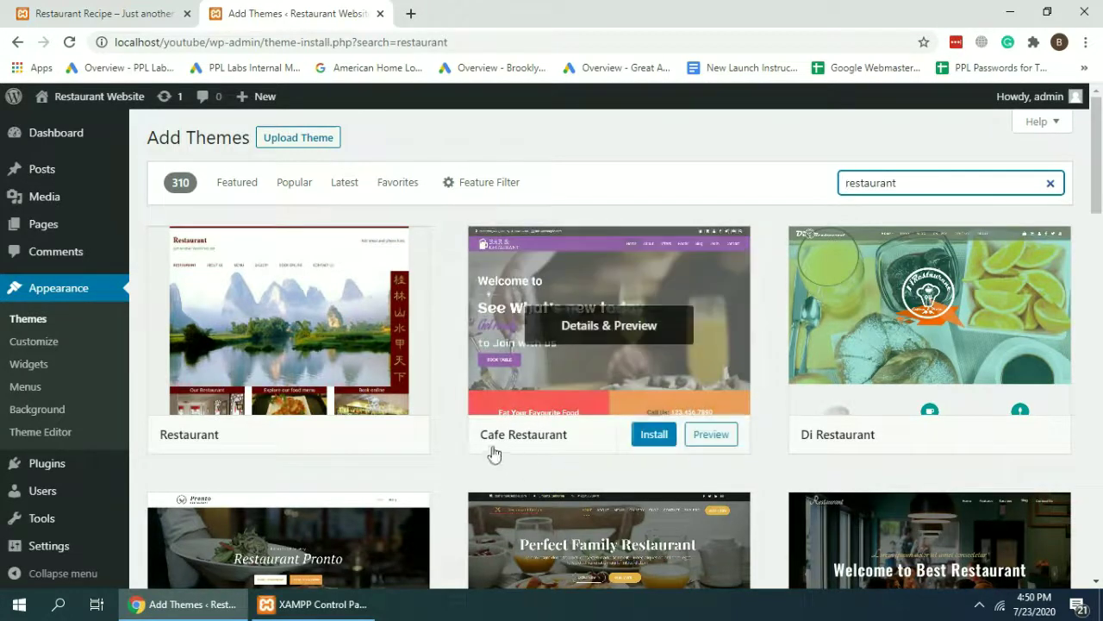
View the Cafe Restaurant details, go back, and re-run the 'restaurant' theme search.
drag(486, 448, 583, 449)
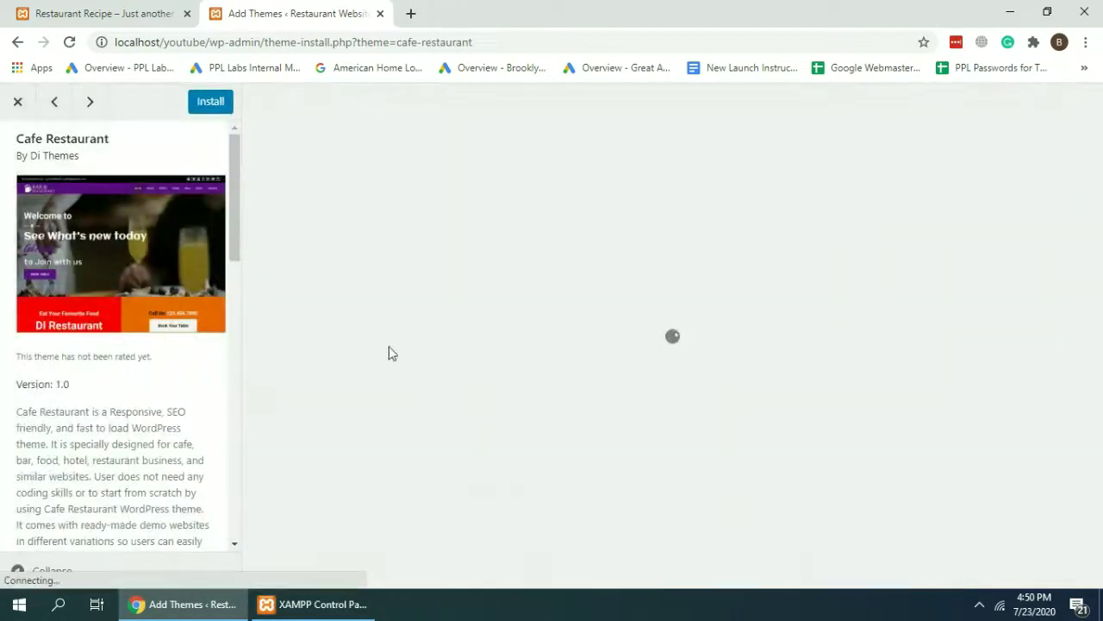
click(17, 42)
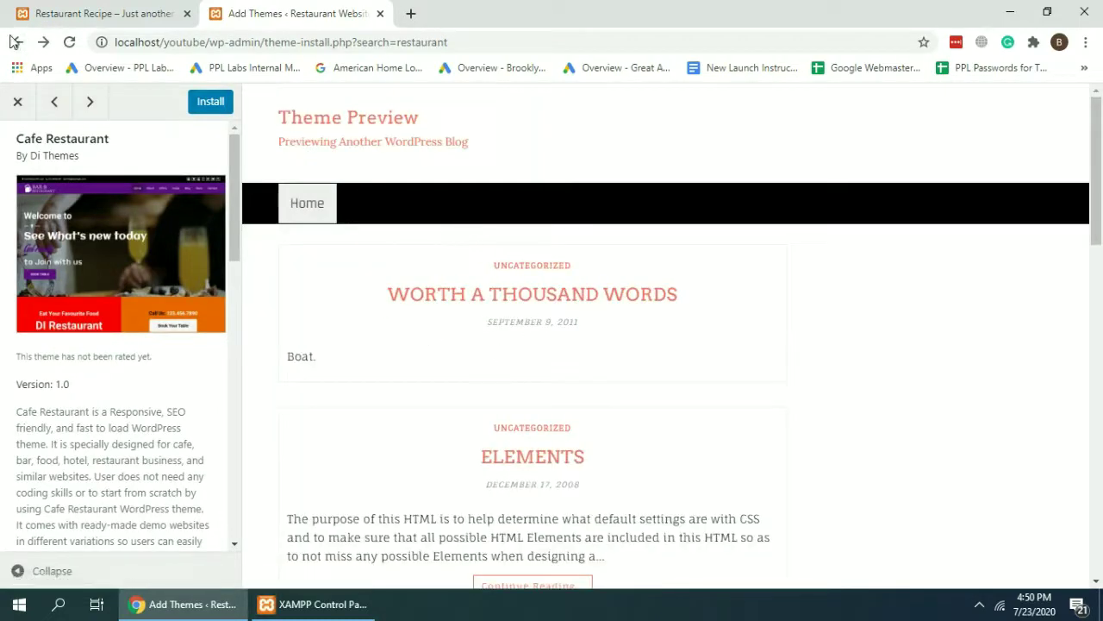
click(14, 42)
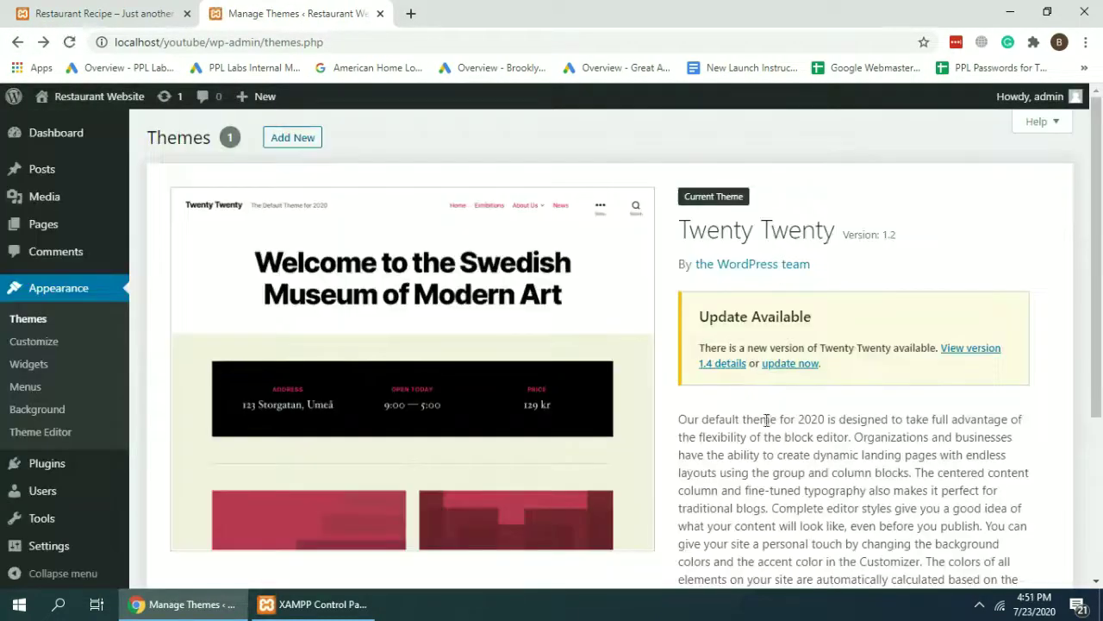
click(292, 141)
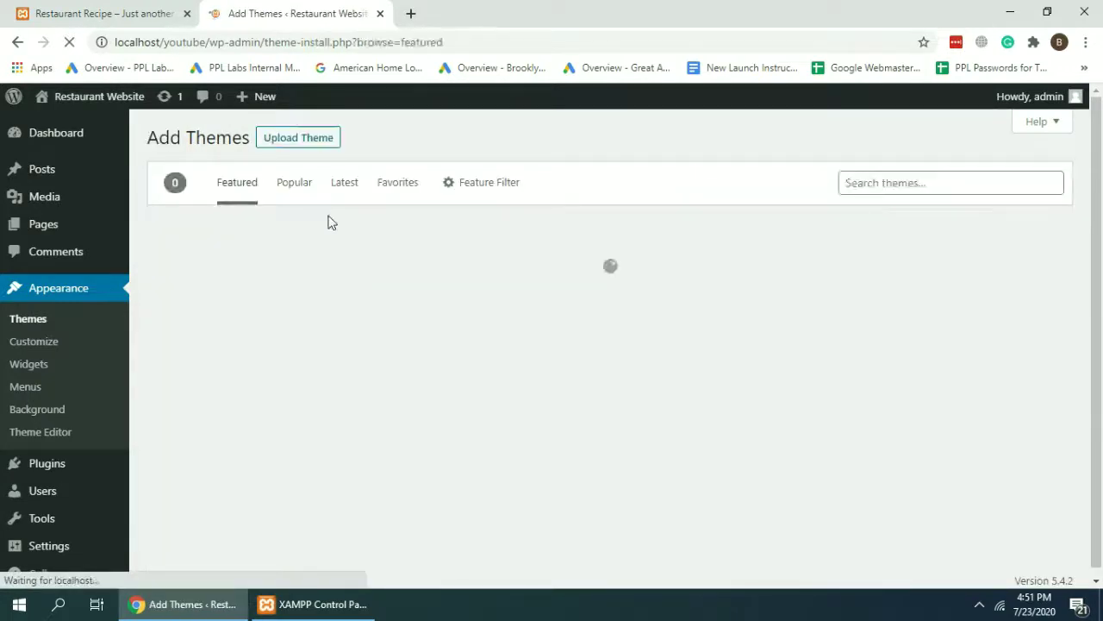
click(915, 182)
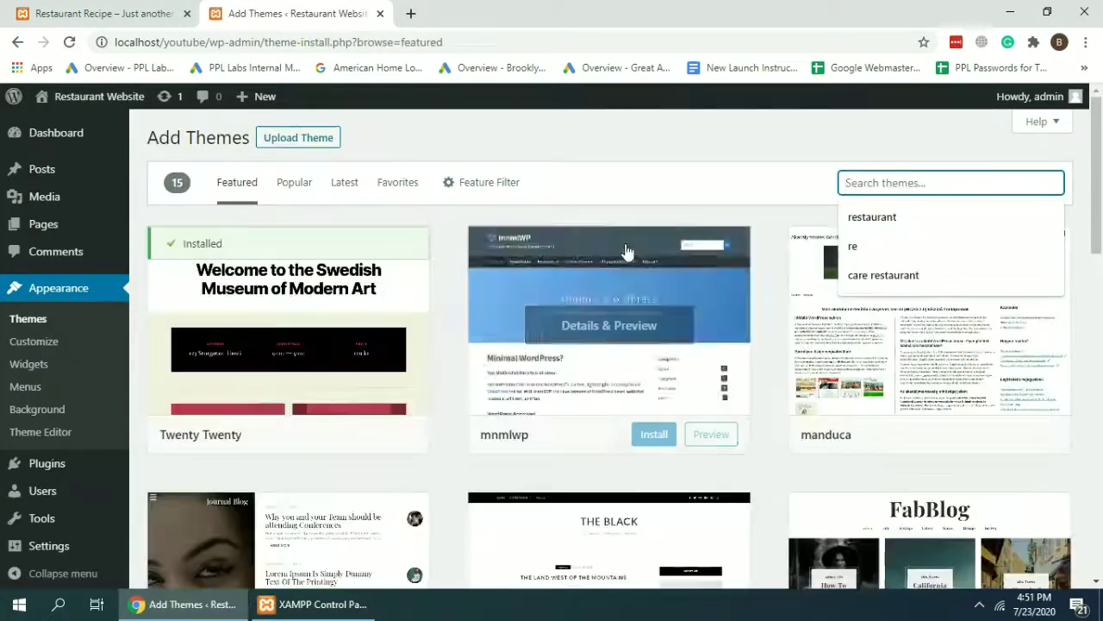
click(991, 217)
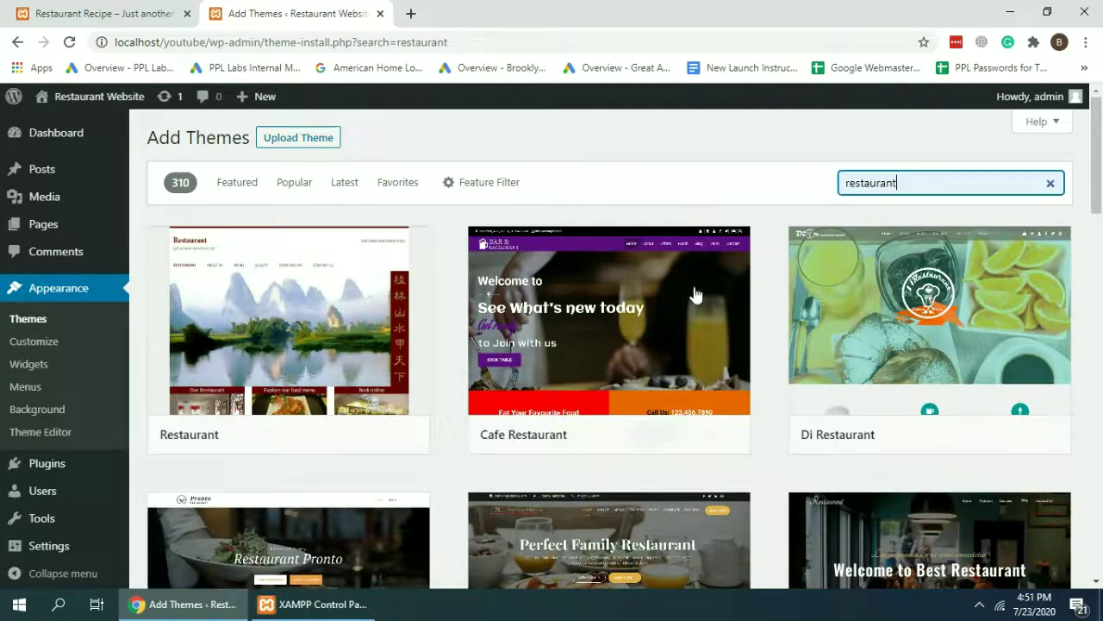
Install and activate the Cafe Restaurant theme.
mouse_move(620, 432)
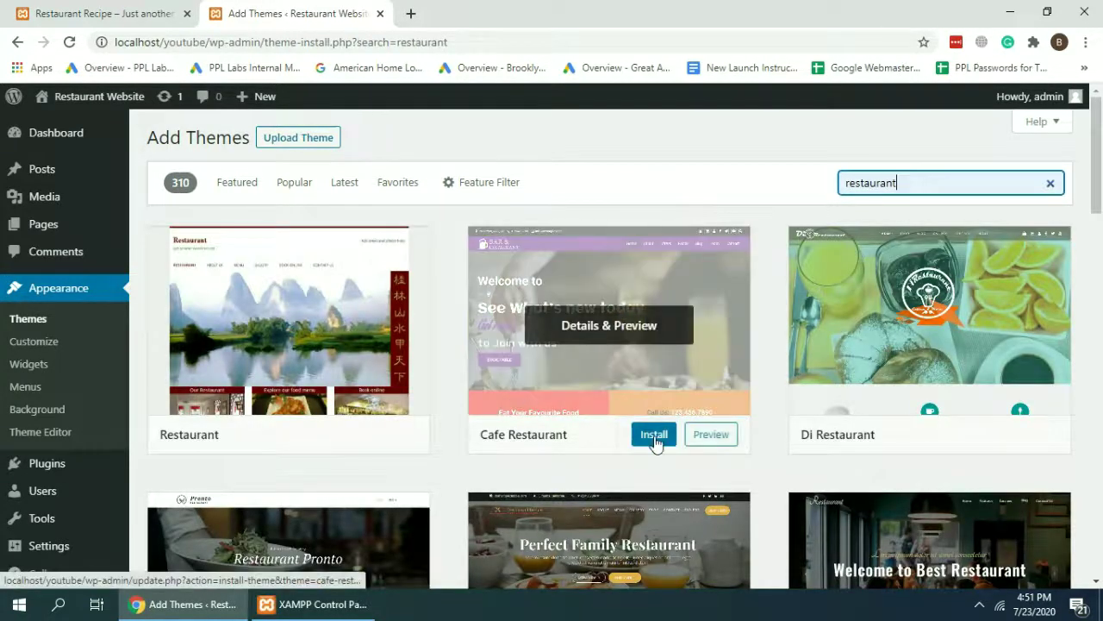
click(654, 435)
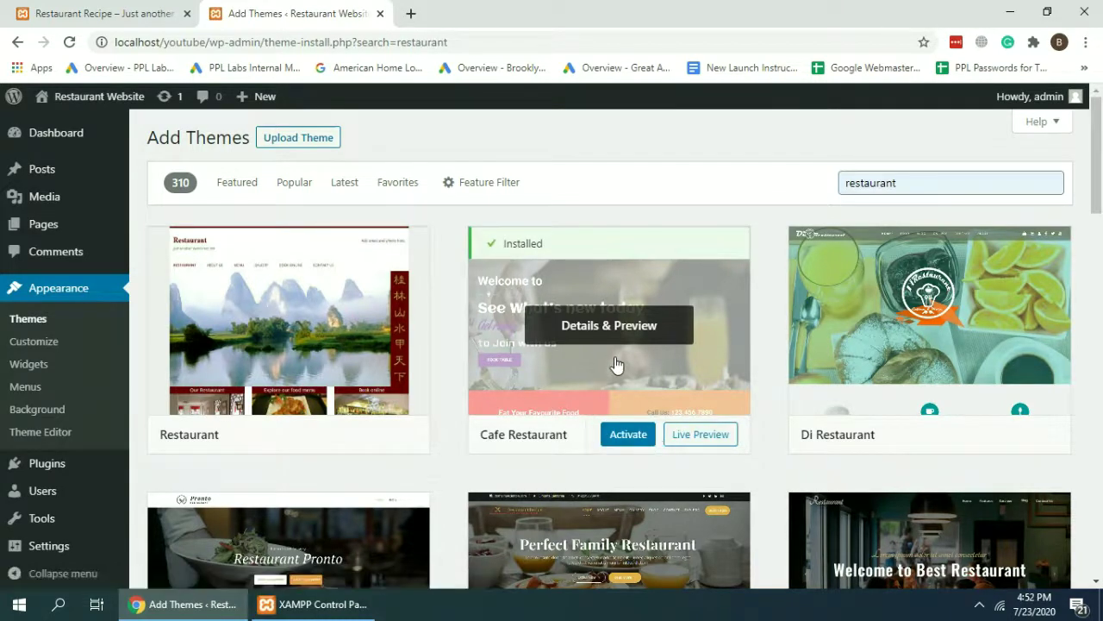
click(628, 438)
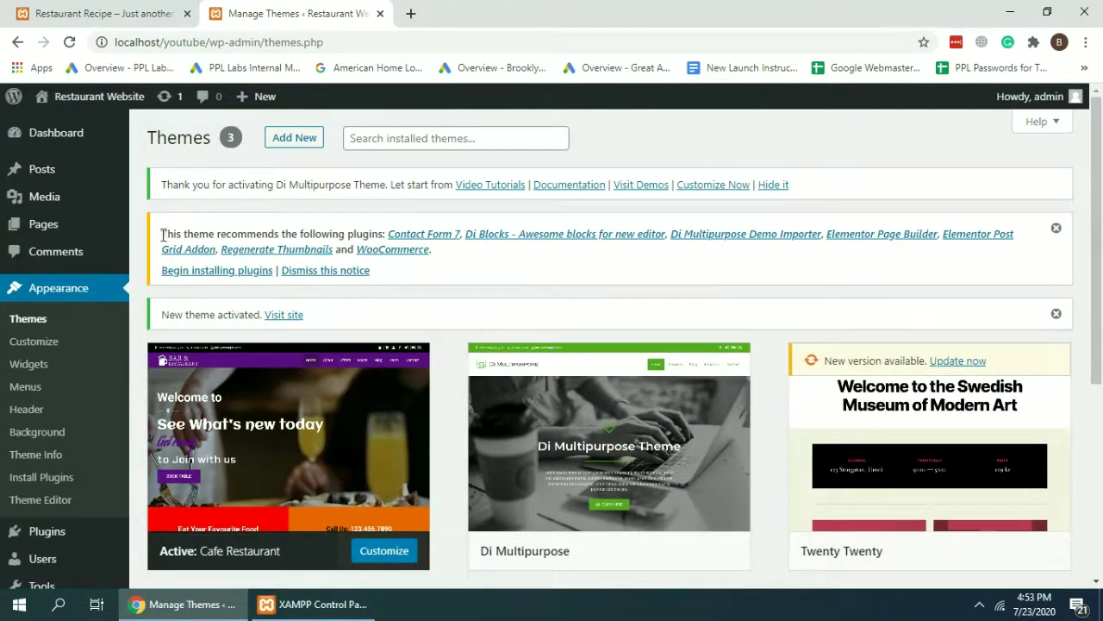
Read the recommended plugins notice and open the Install Required Plugins list.
drag(163, 234, 432, 247)
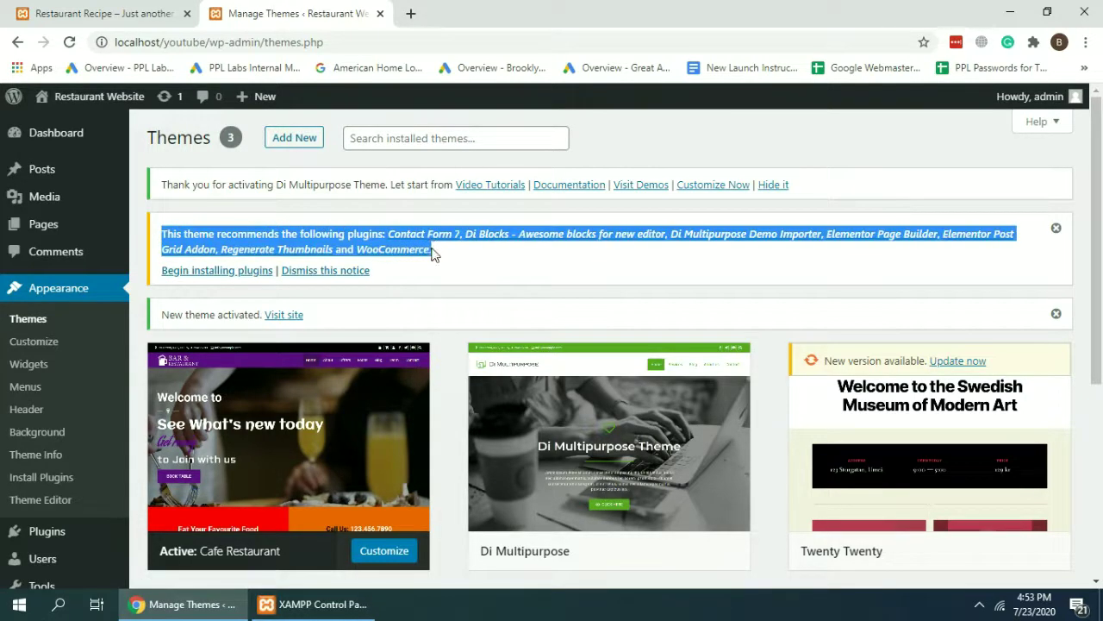
click(487, 261)
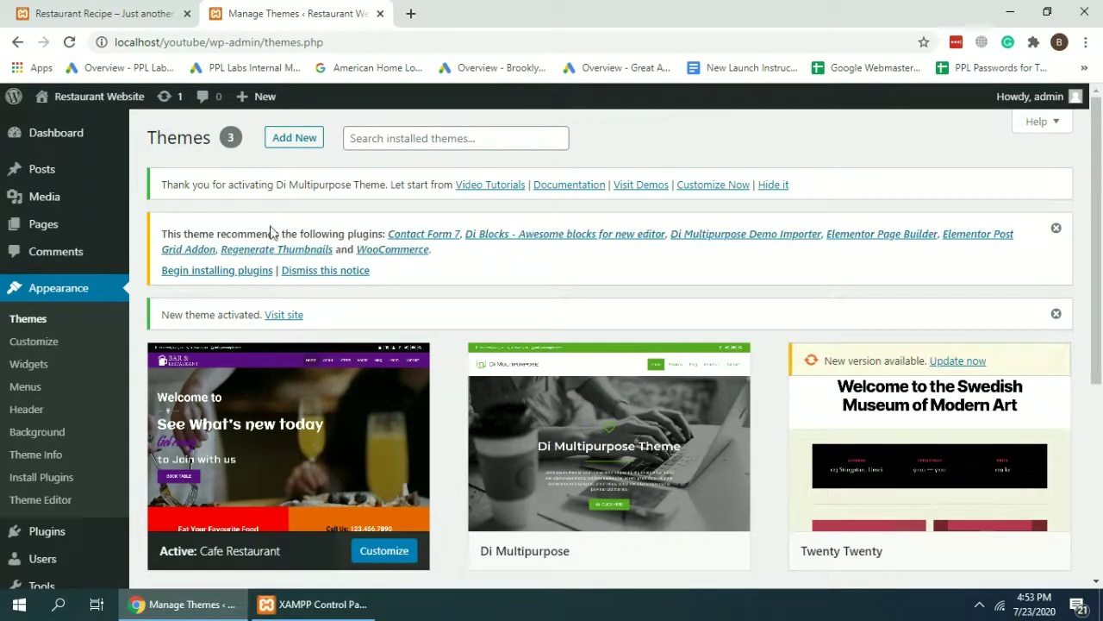
click(195, 271)
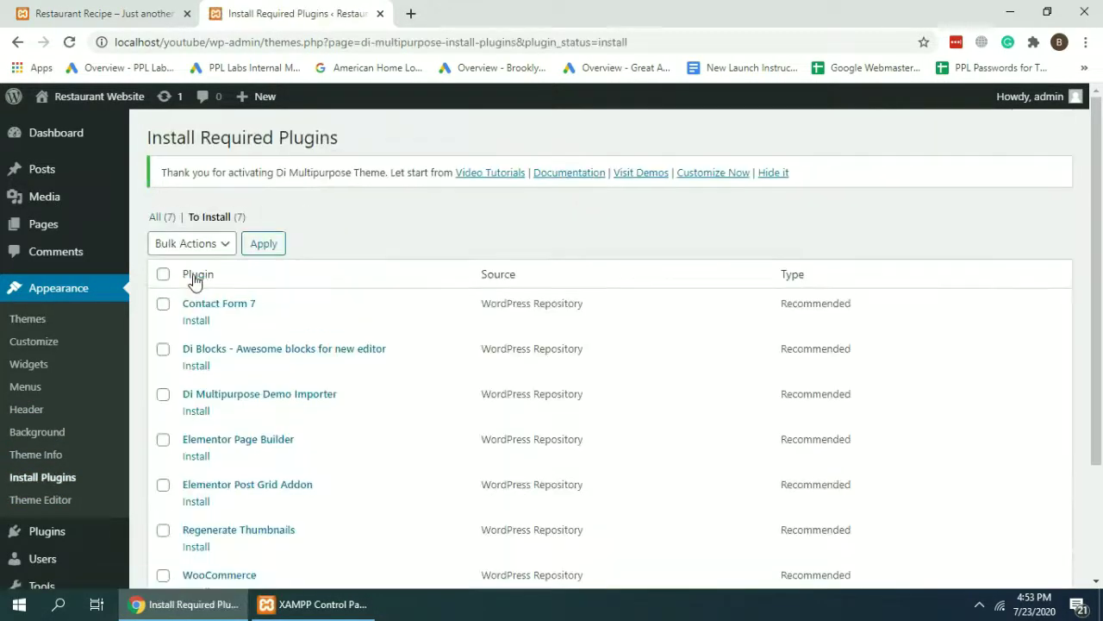
Bulk-install all seven recommended plugins from the list.
scroll(556, 259, down, 1)
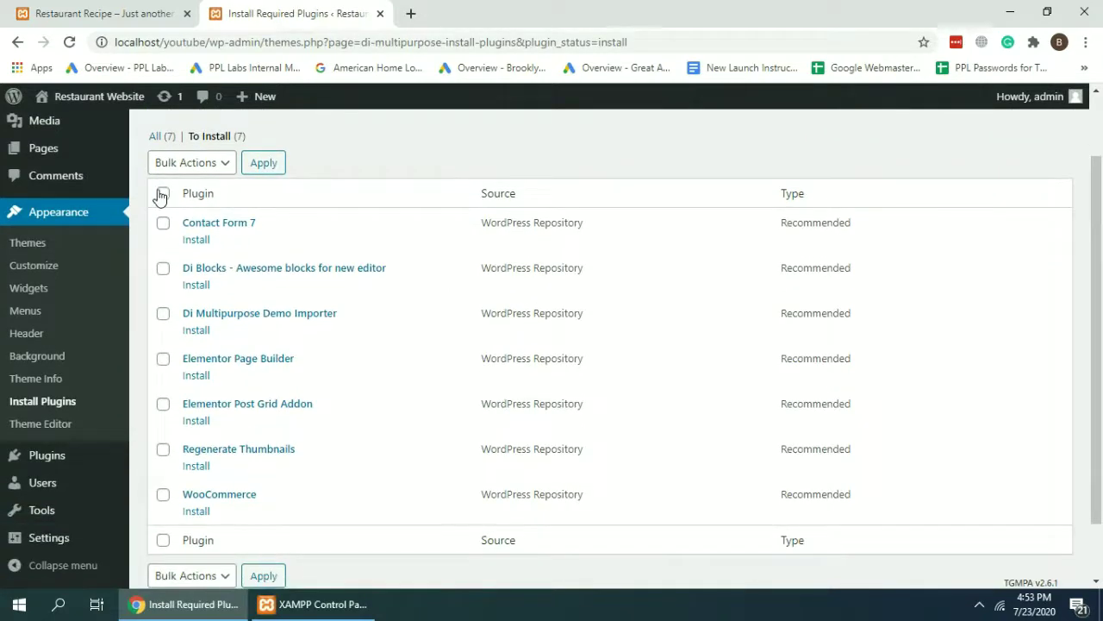
click(163, 194)
click(220, 163)
click(206, 197)
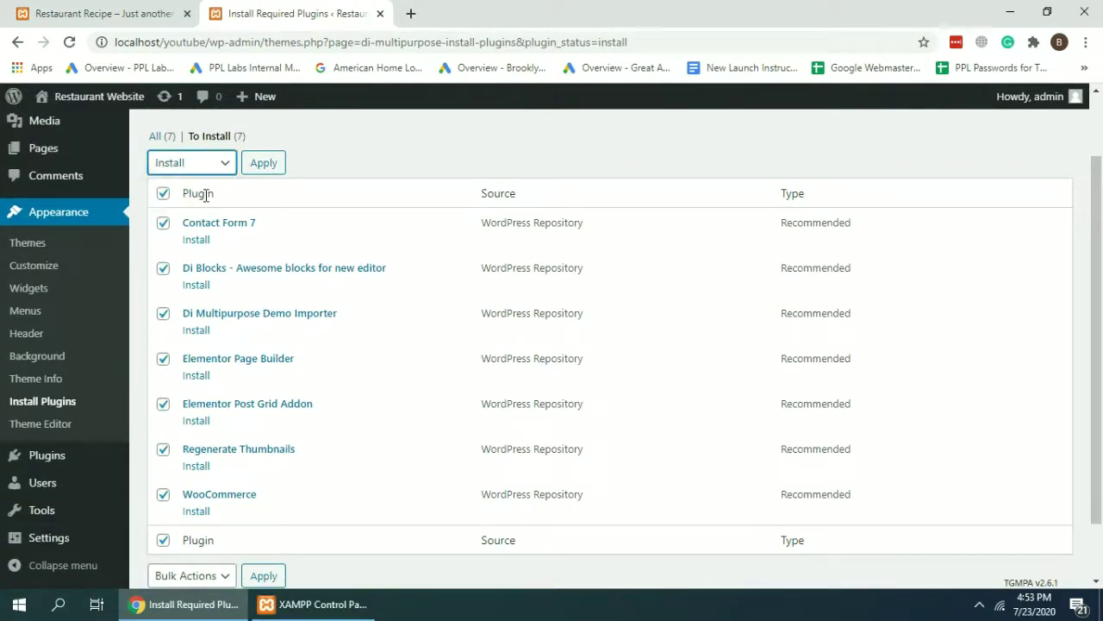
click(272, 165)
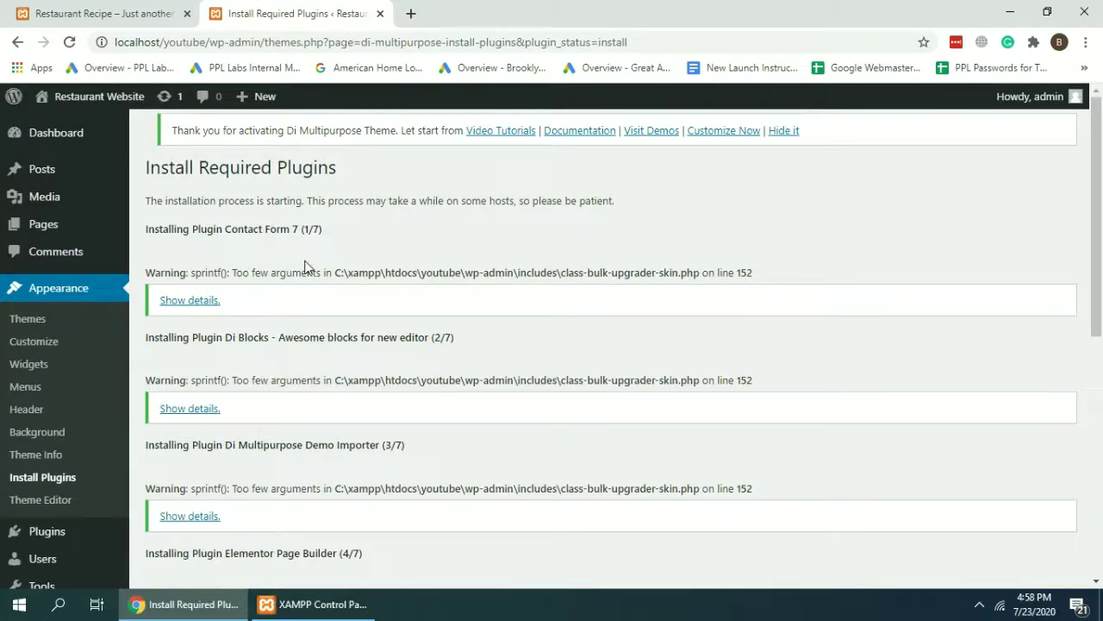
Check the installations-completed message and the WooCommerce warning.
scroll(308, 264, down, 6)
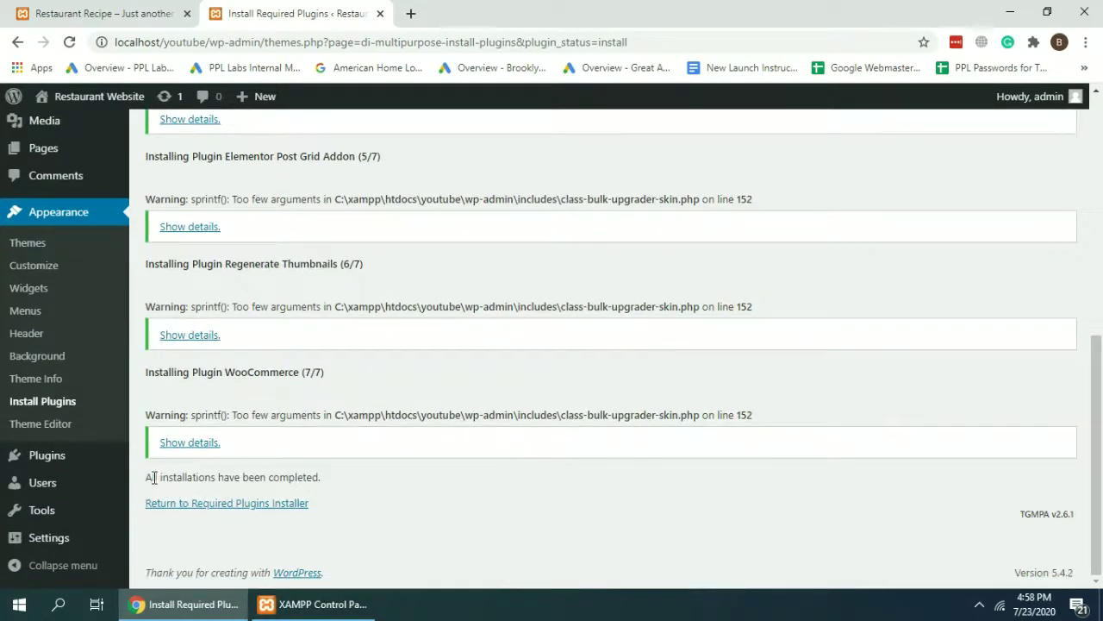
drag(156, 479, 321, 478)
click(266, 477)
drag(147, 418, 749, 413)
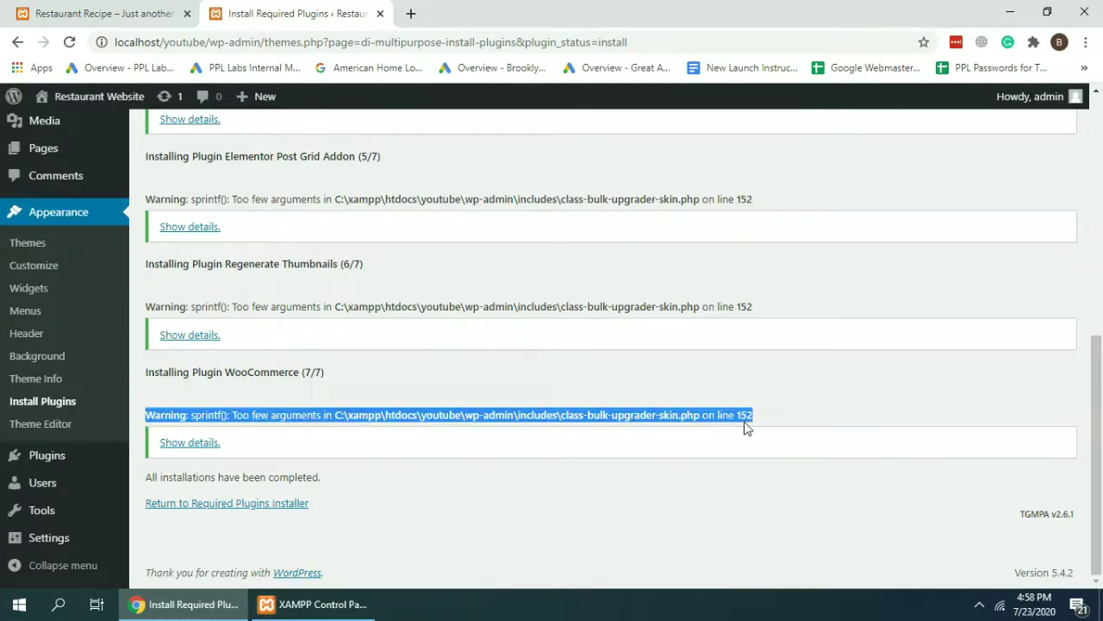
click(747, 429)
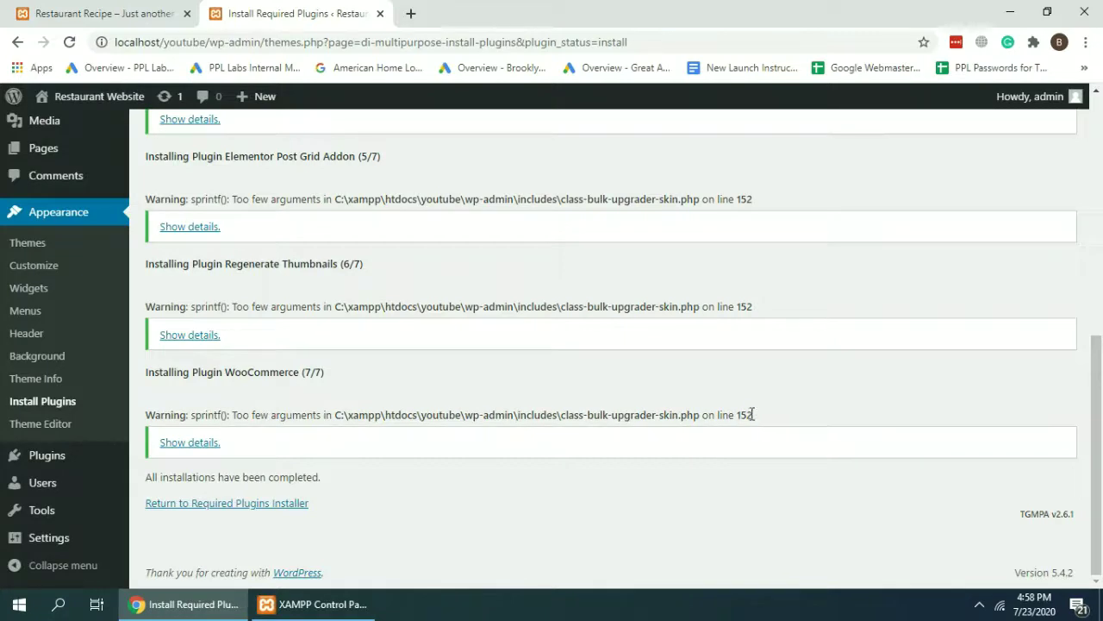
drag(751, 415, 636, 415)
Glance at the XAMPP panel, then look back over the install results page.
click(315, 603)
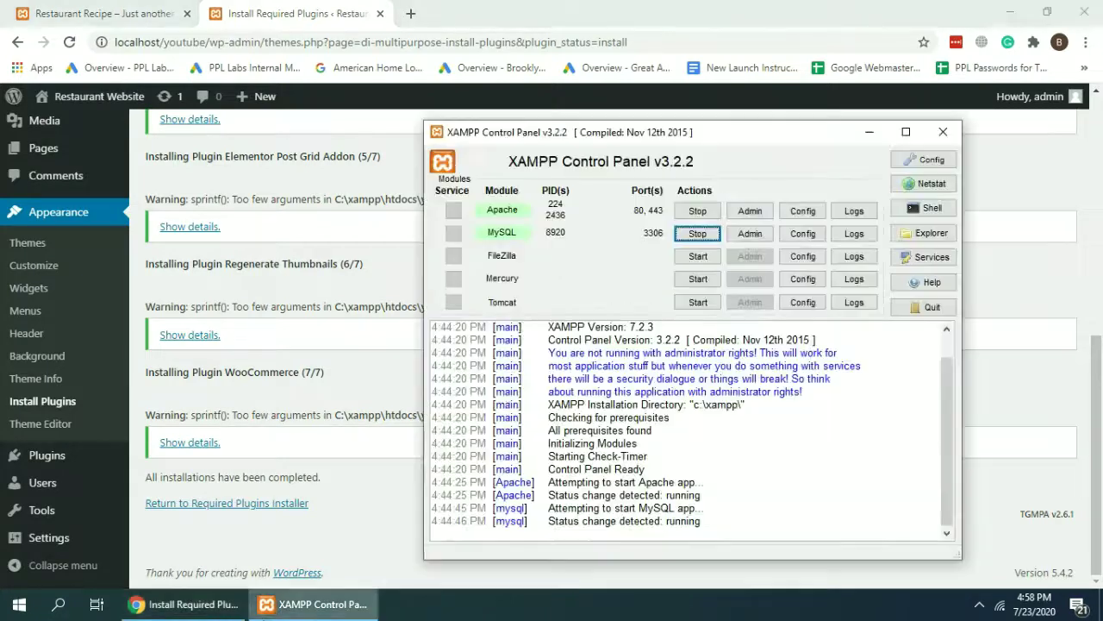
click(333, 397)
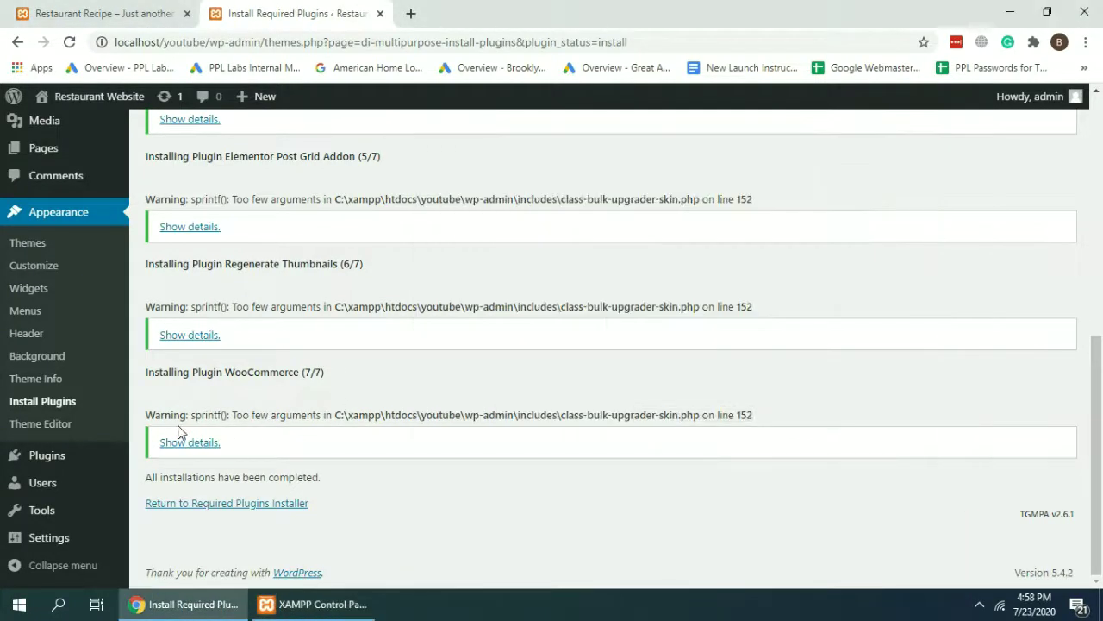
drag(148, 415, 683, 397)
scroll(612, 382, up, 6)
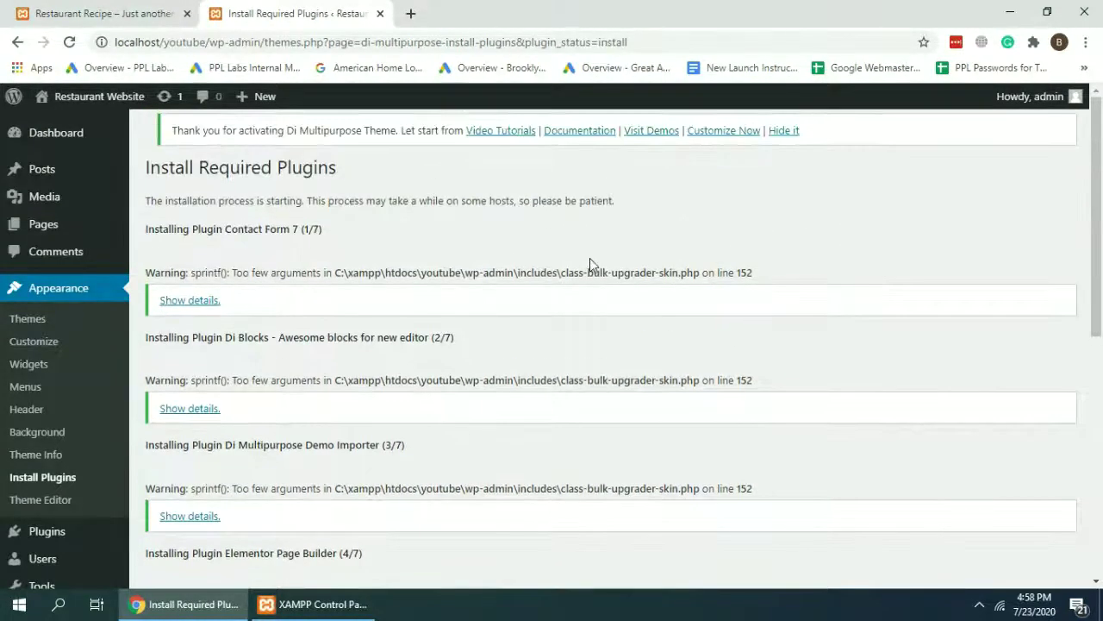
scroll(586, 271, down, 10)
scroll(577, 301, up, 10)
scroll(224, 302, down, 2)
mouse_move(22, 512)
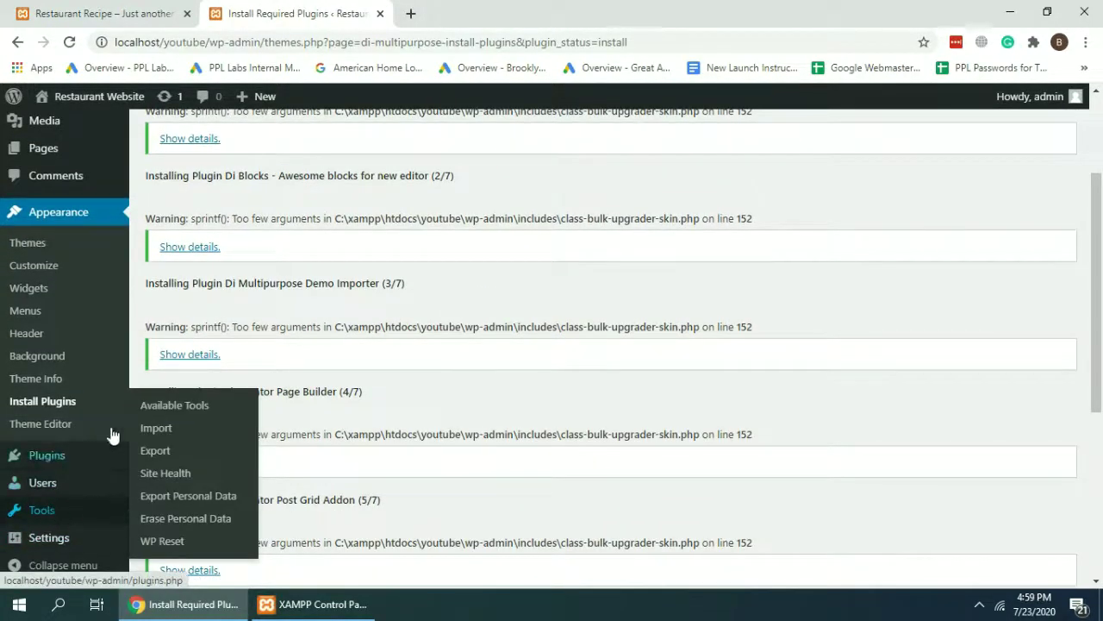
scroll(561, 340, up, 2)
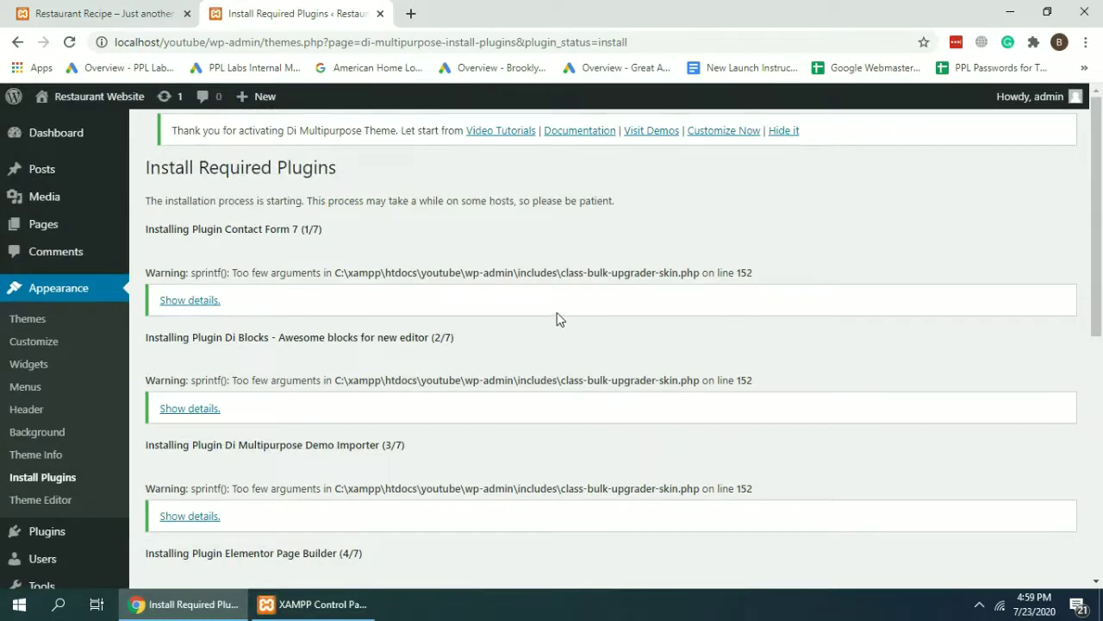
Bulk-activate all seven installed plugins and read the theme welcome notice.
click(50, 476)
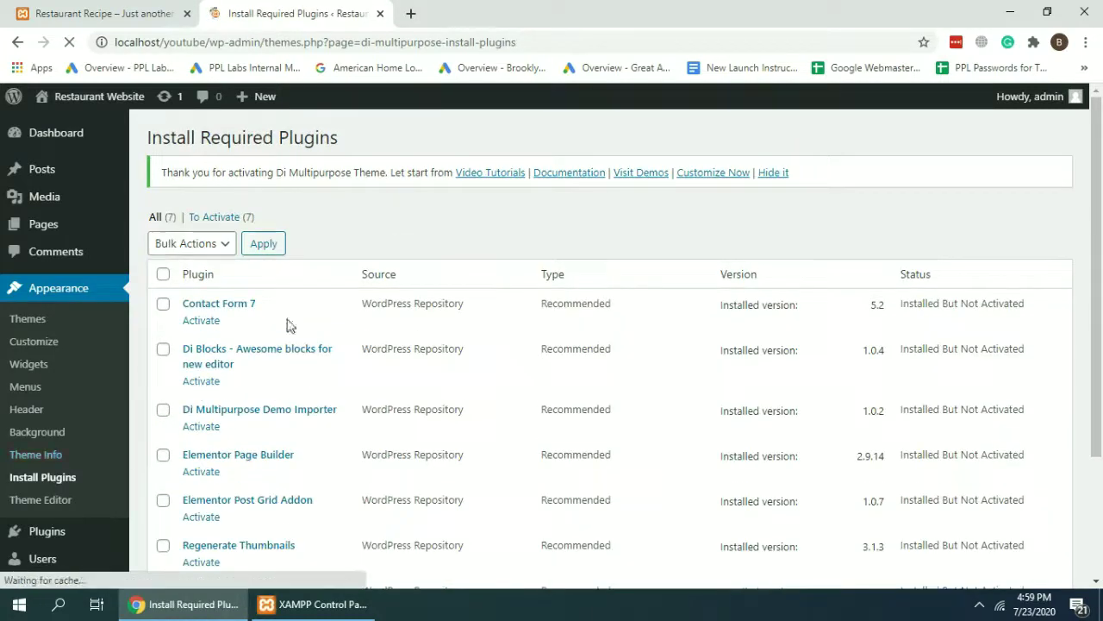
click(163, 274)
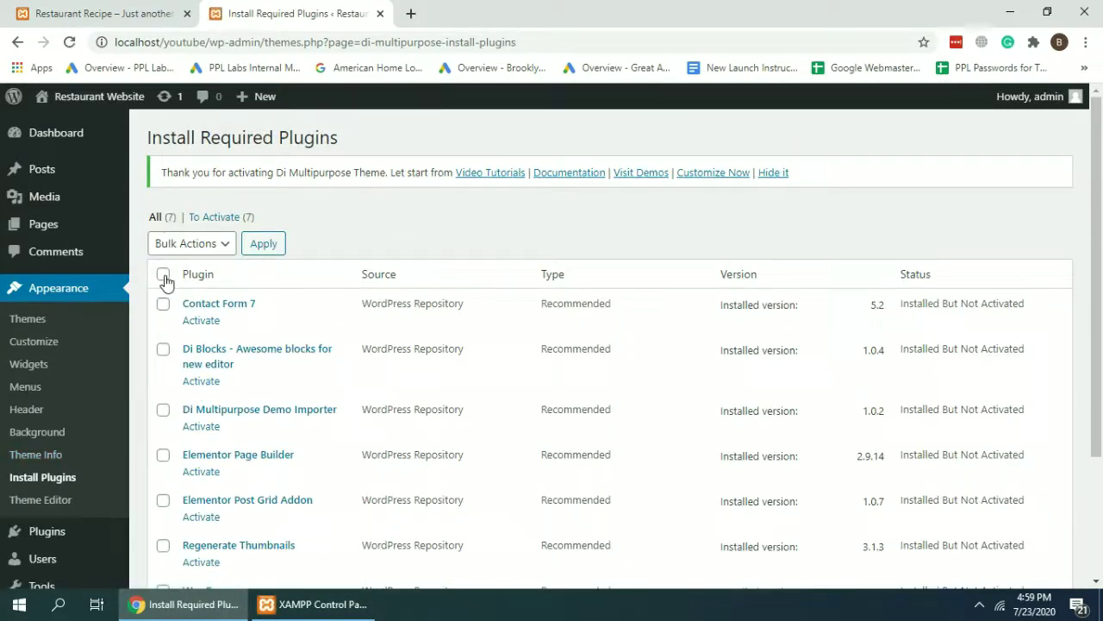
click(207, 248)
click(197, 313)
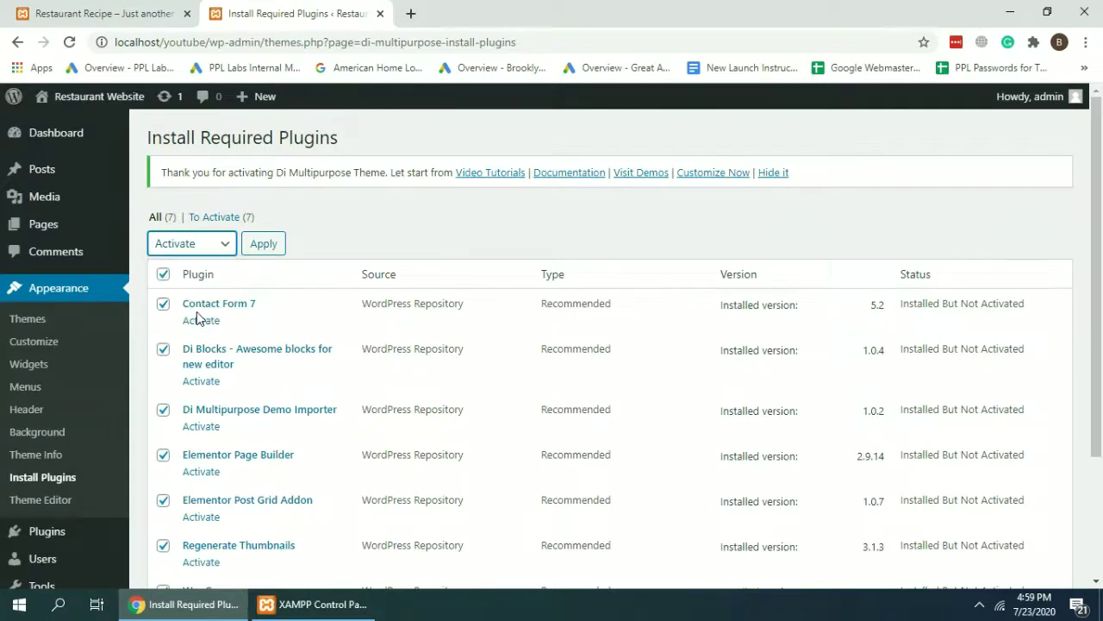
click(263, 244)
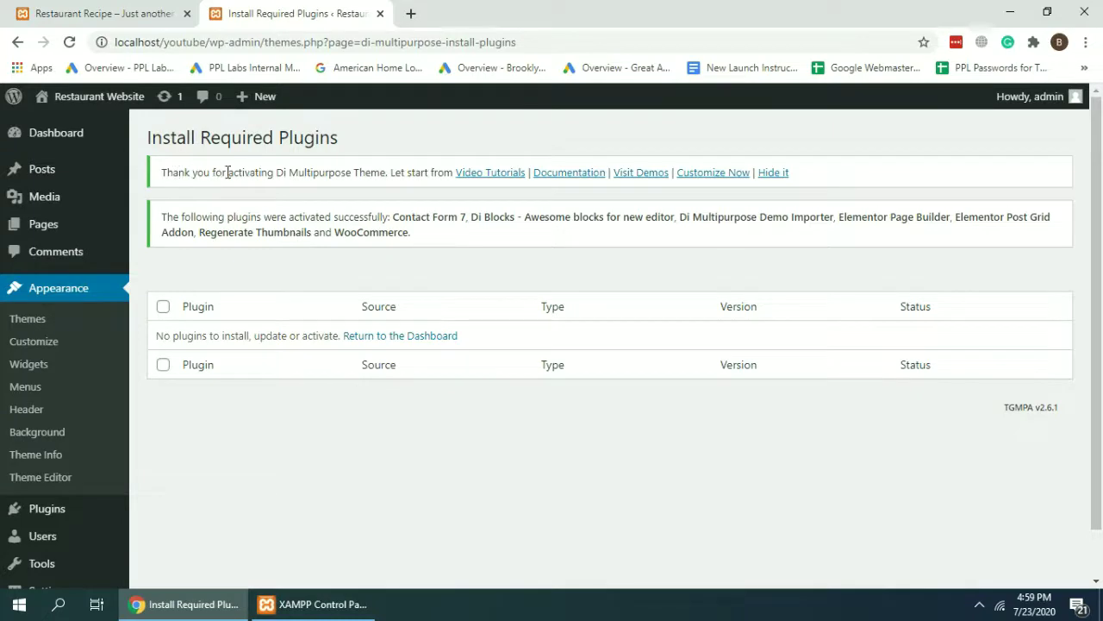
drag(169, 172, 832, 176)
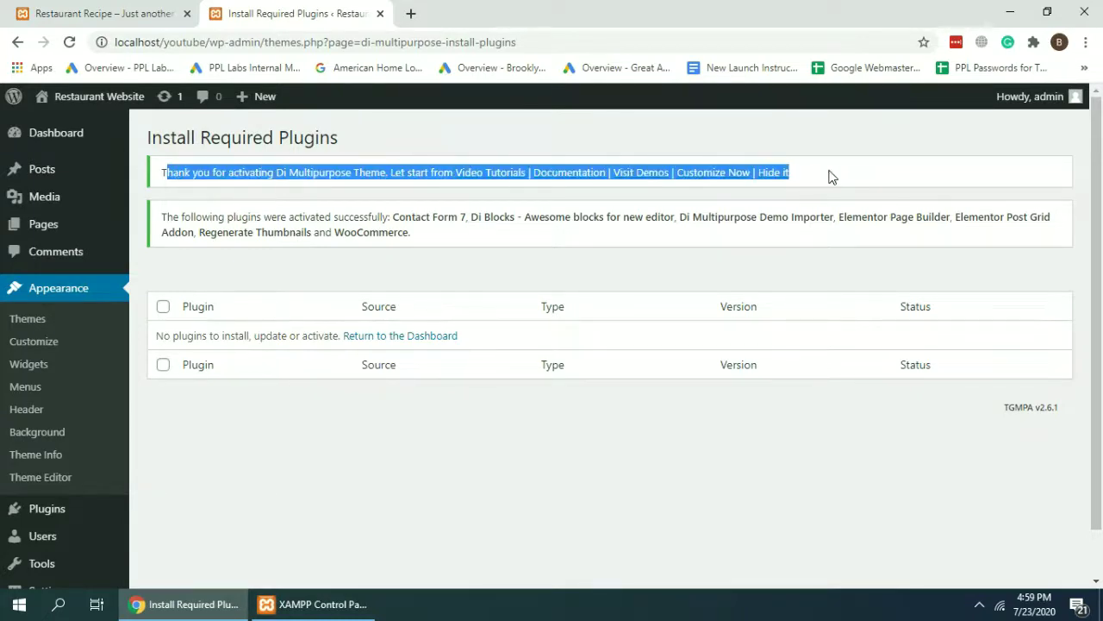
click(687, 205)
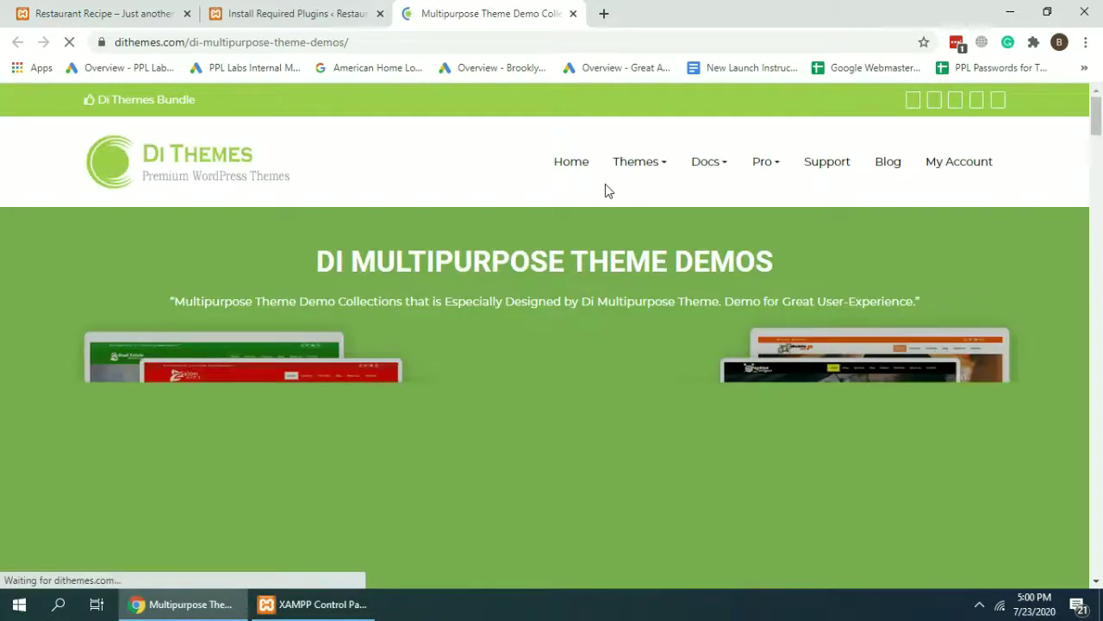
Scroll the demo gallery to Bar Restaurant and open its demo in a new tab.
scroll(499, 223, down, 10)
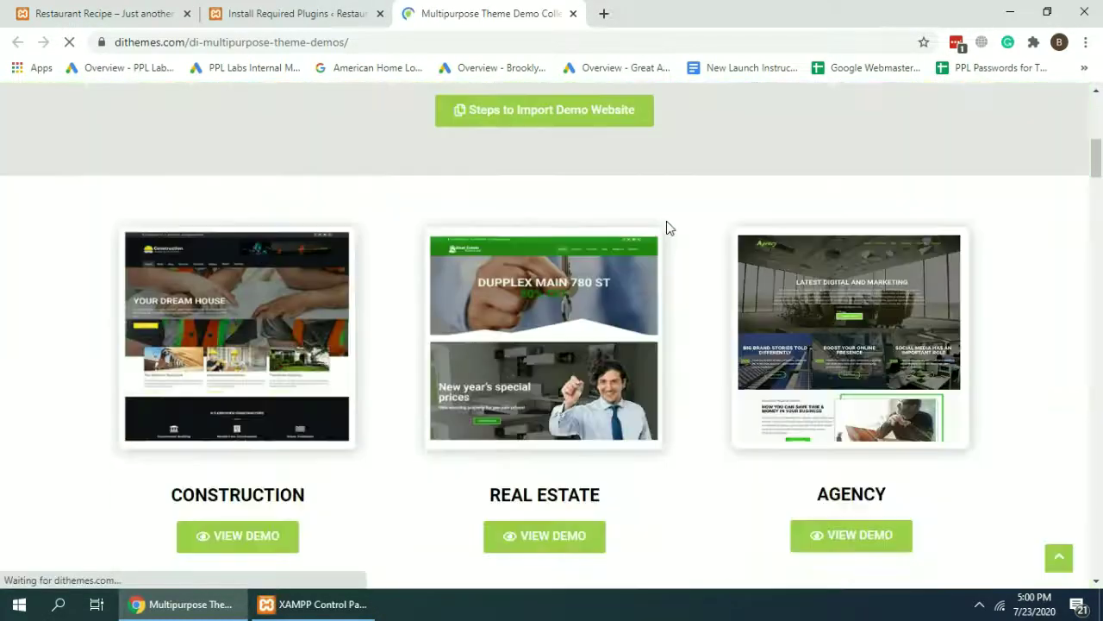
scroll(247, 264, down, 10)
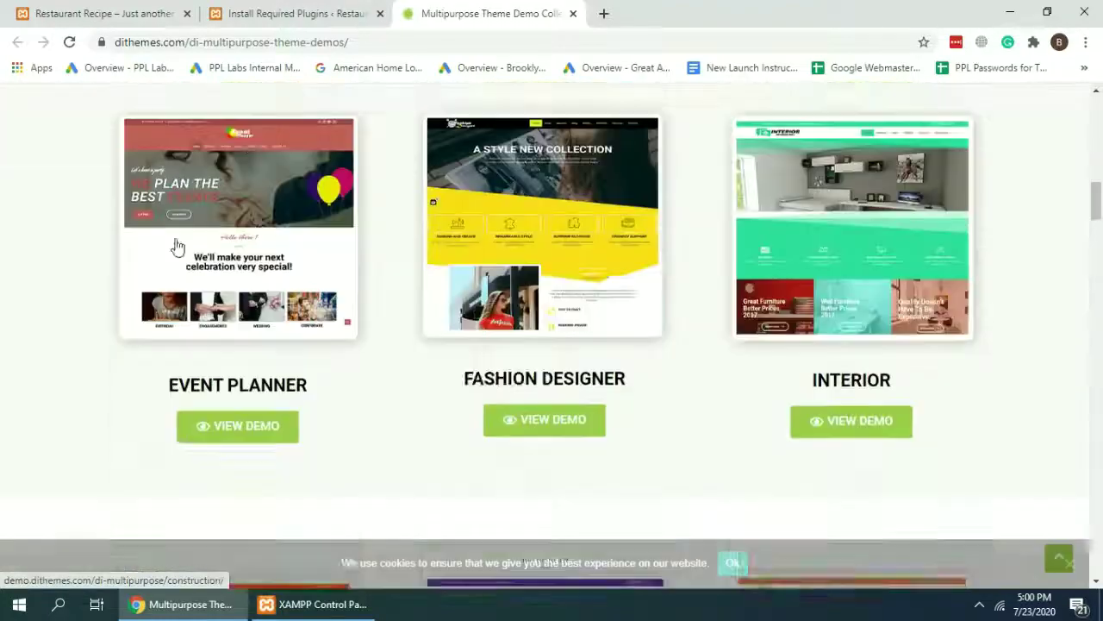
scroll(581, 229, down, 10)
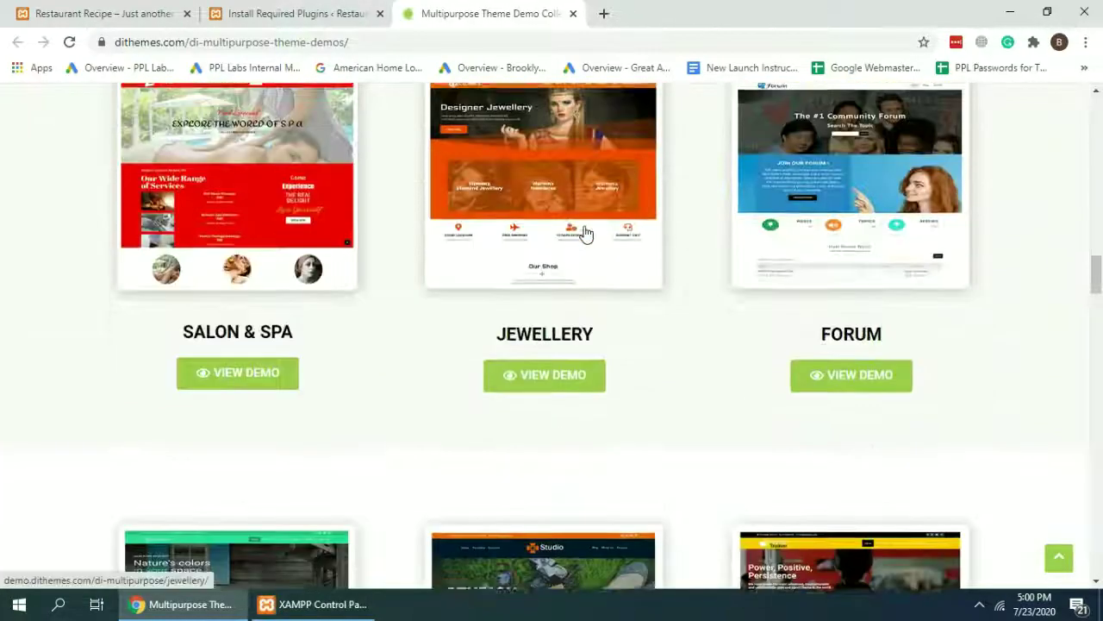
scroll(731, 236, down, 15)
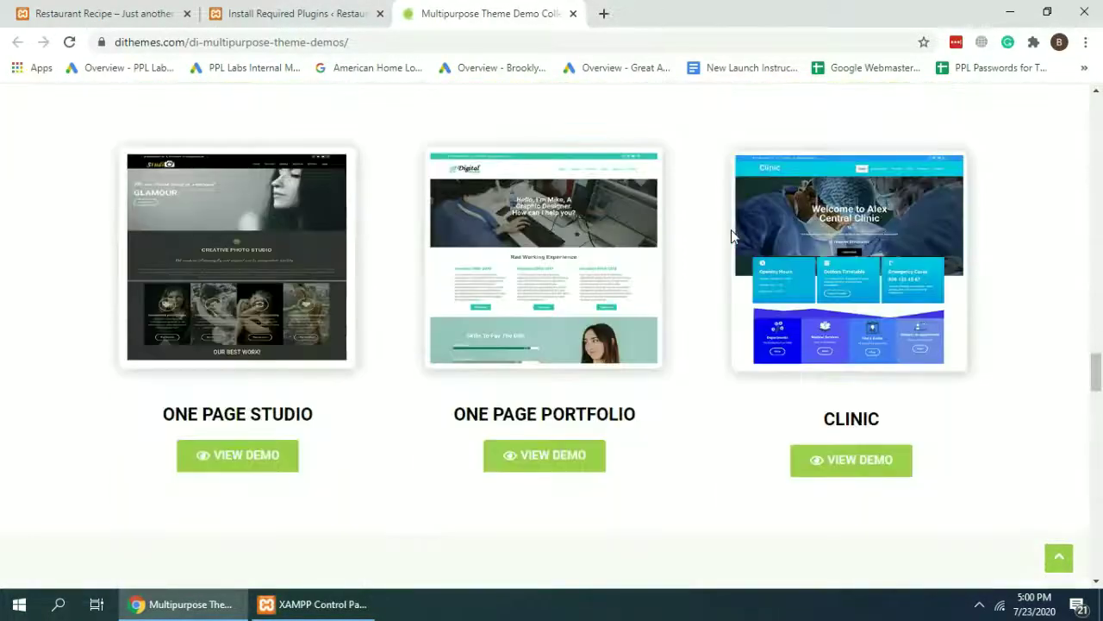
scroll(731, 237, down, 15)
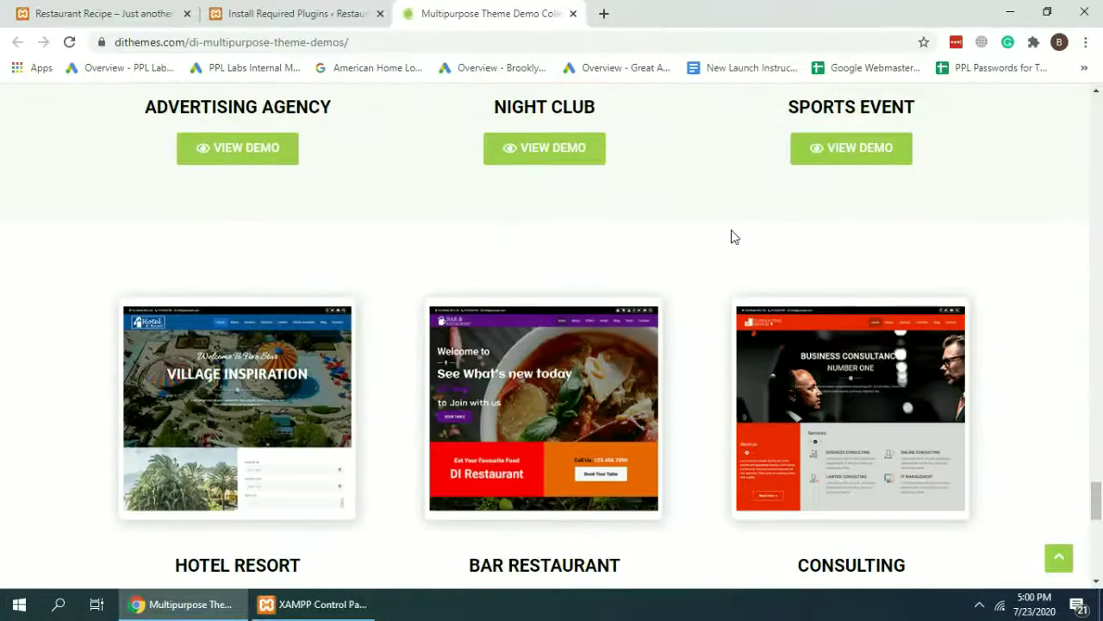
scroll(731, 236, up, 4)
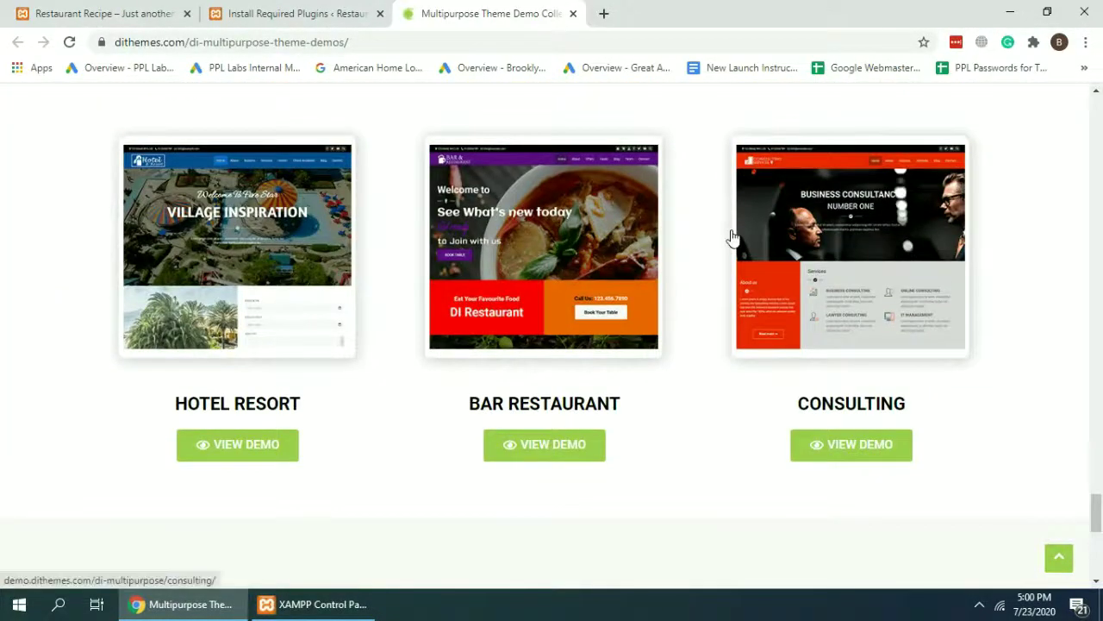
click(547, 445)
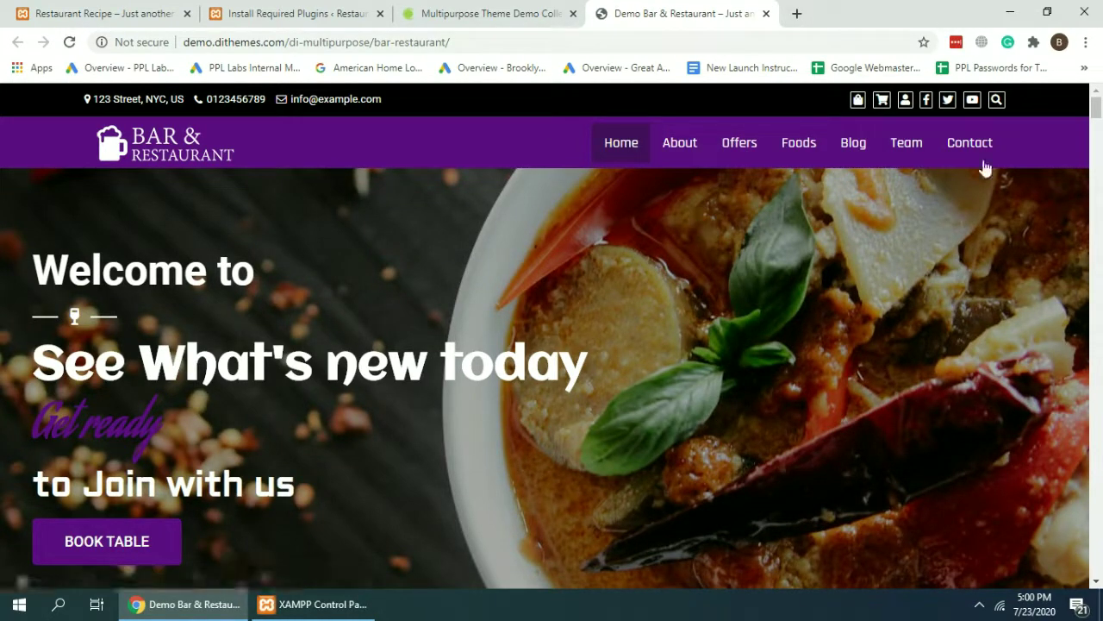
Scroll through the Bar & Restaurant demo down to the beer banner and map.
drag(1092, 110, 1072, 203)
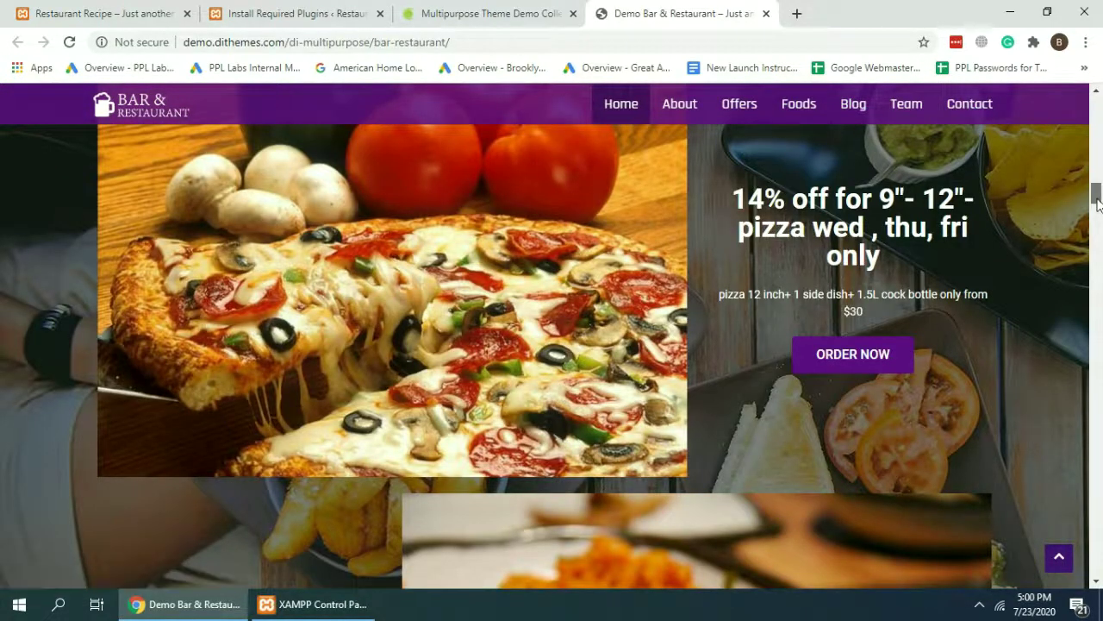
drag(1098, 202, 1097, 239)
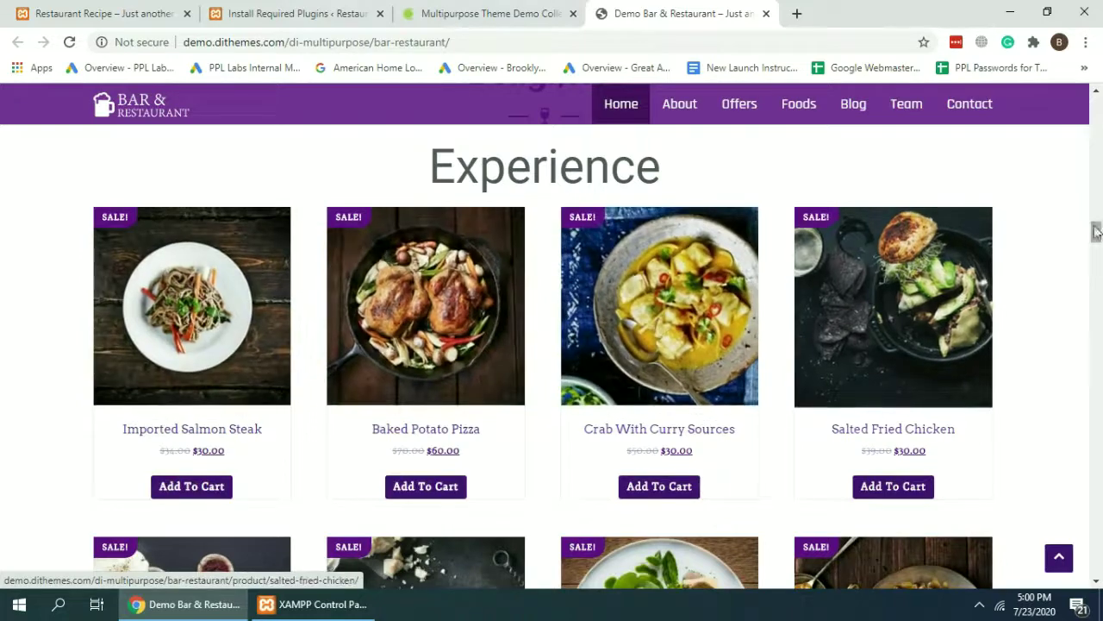
drag(1097, 232, 1096, 248)
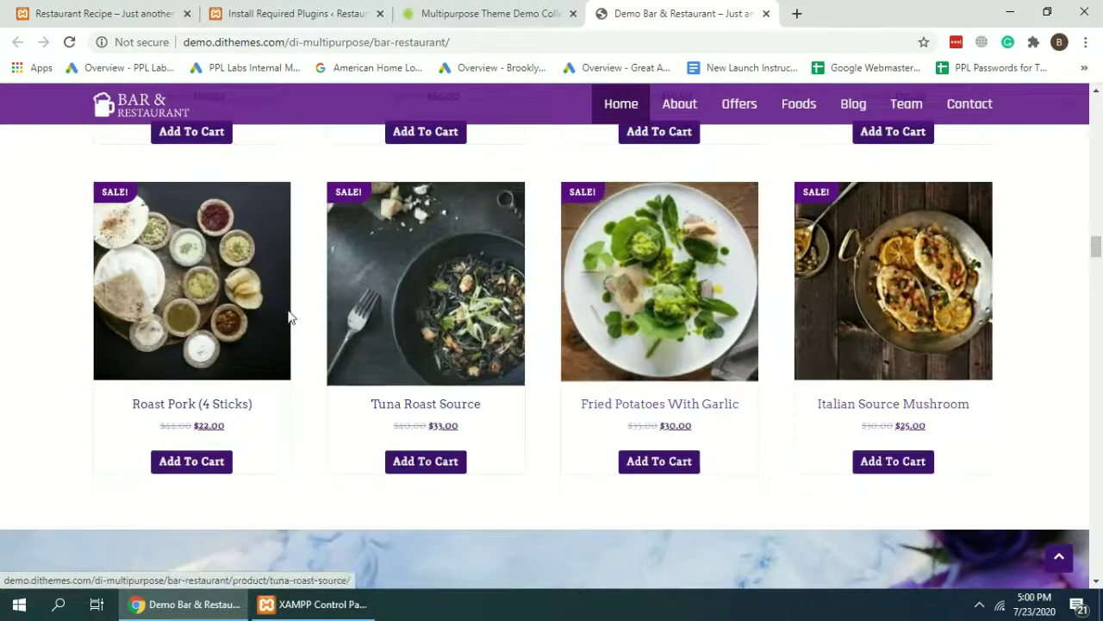
drag(1097, 248, 1097, 319)
scroll(1079, 369, down, 8)
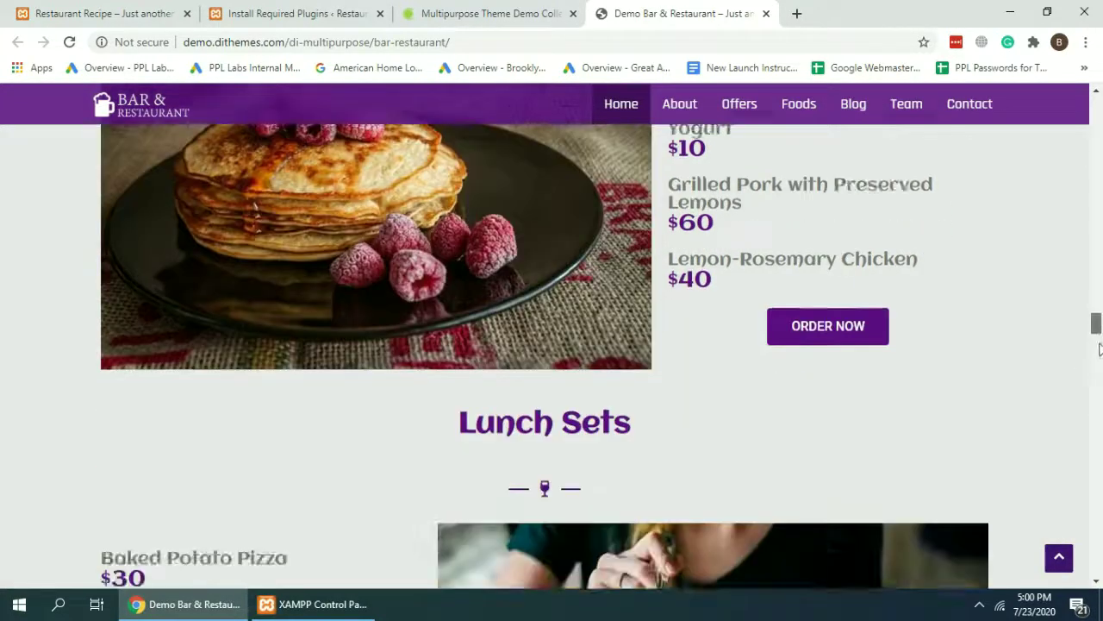
scroll(805, 276, up, 1)
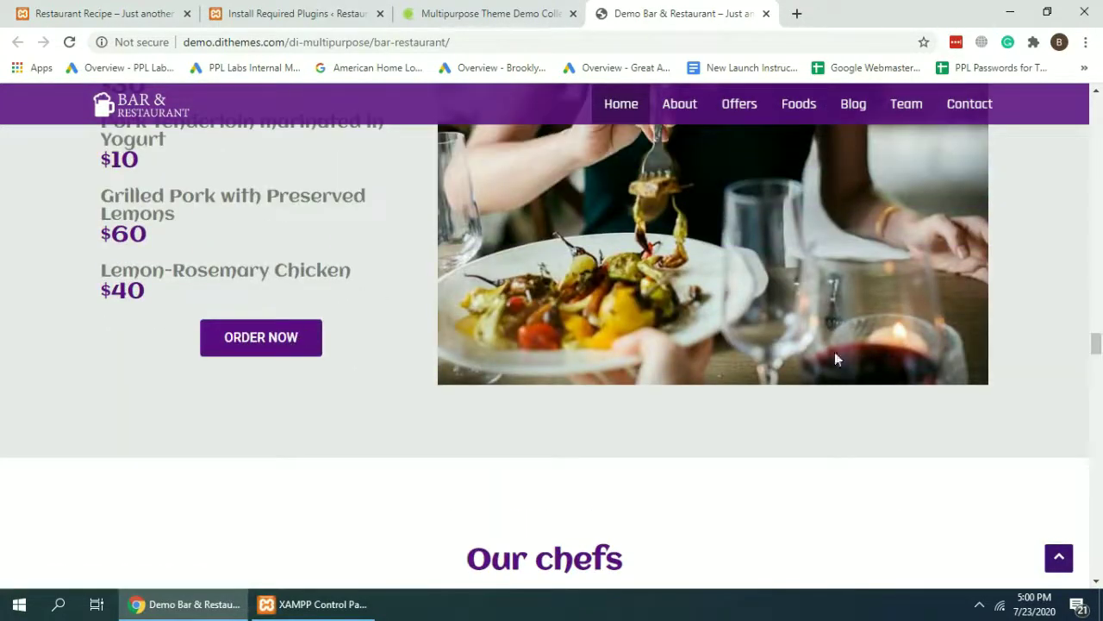
scroll(1096, 351, down, 9)
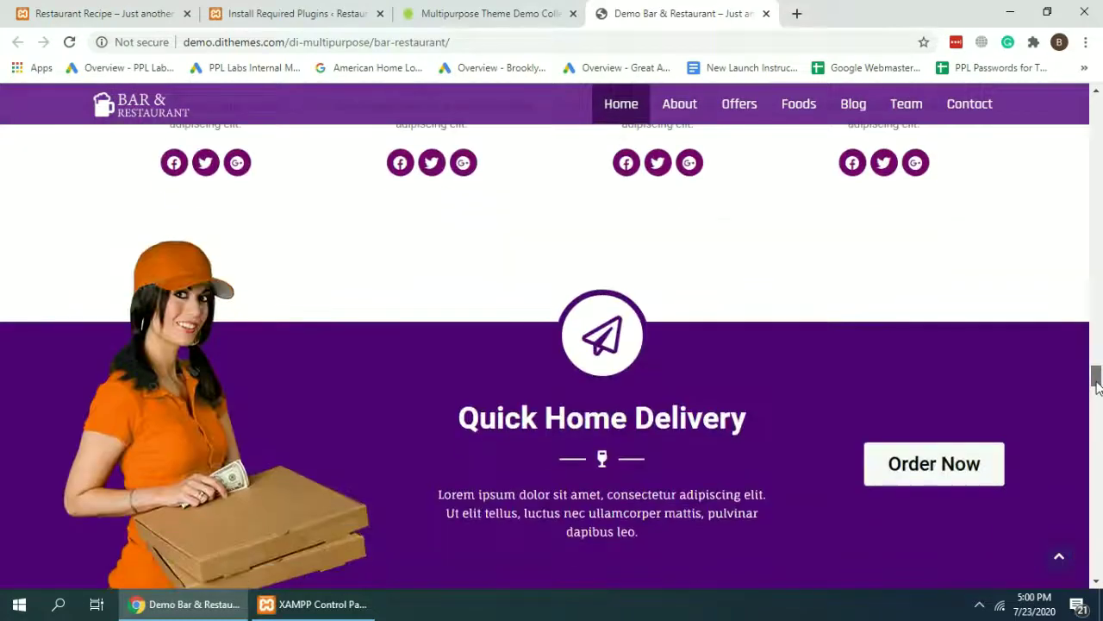
scroll(556, 277, up, 4)
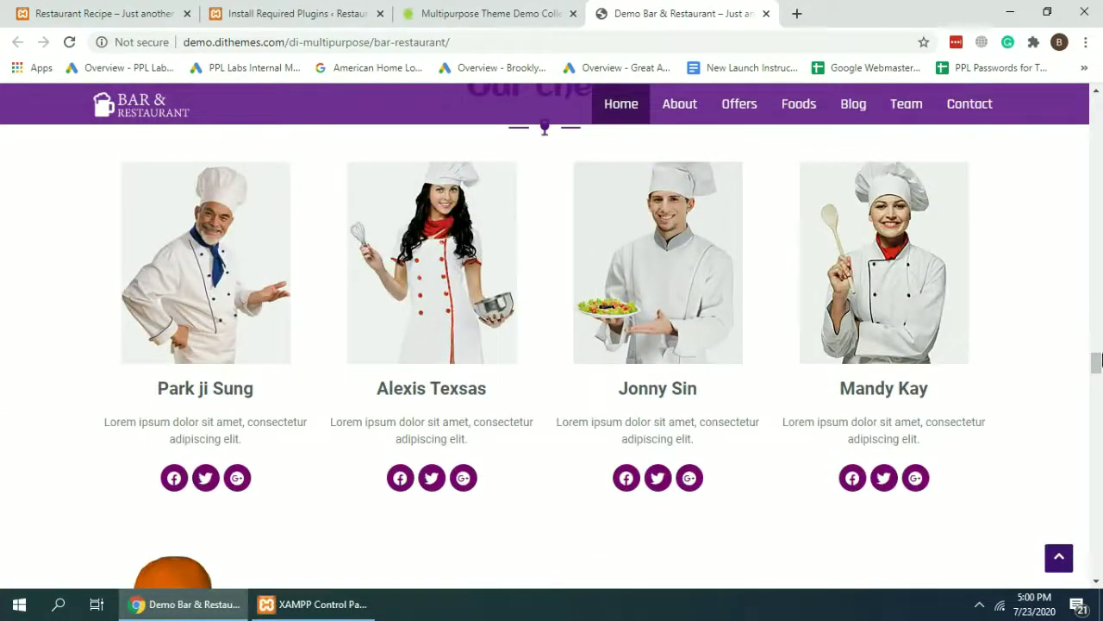
scroll(1097, 361, down, 8)
scroll(944, 490, up, 4)
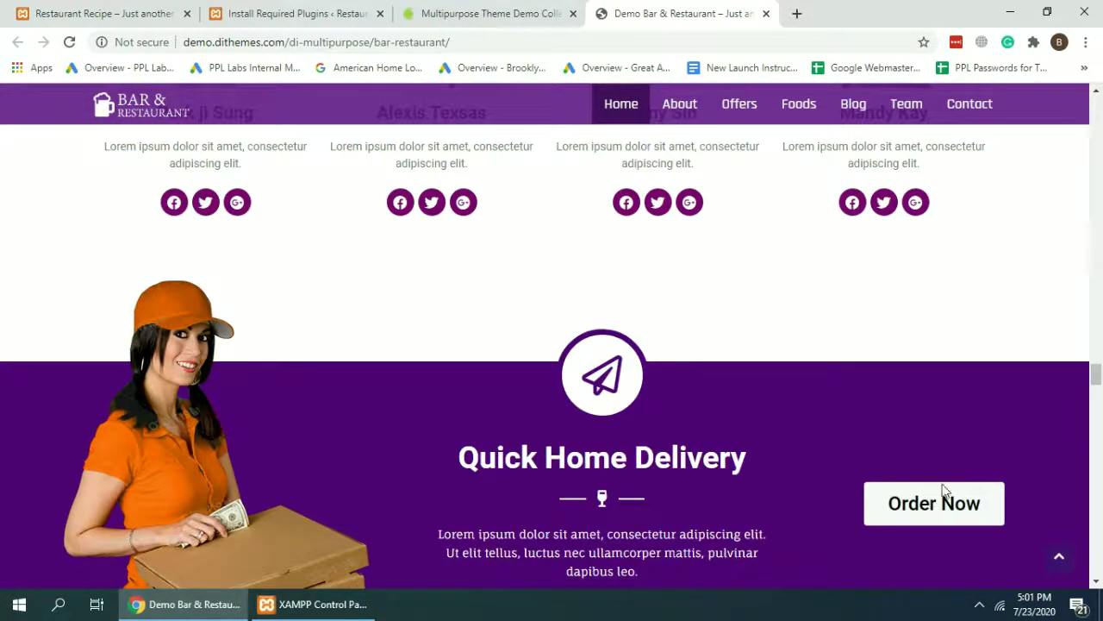
scroll(1095, 438, down, 8)
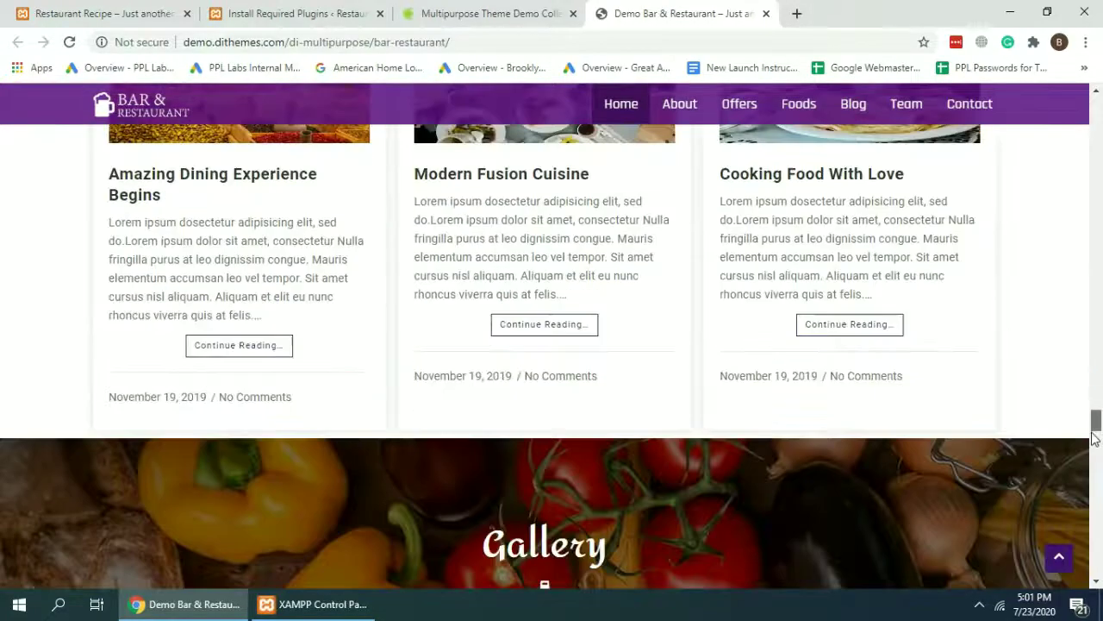
scroll(1093, 438, down, 12)
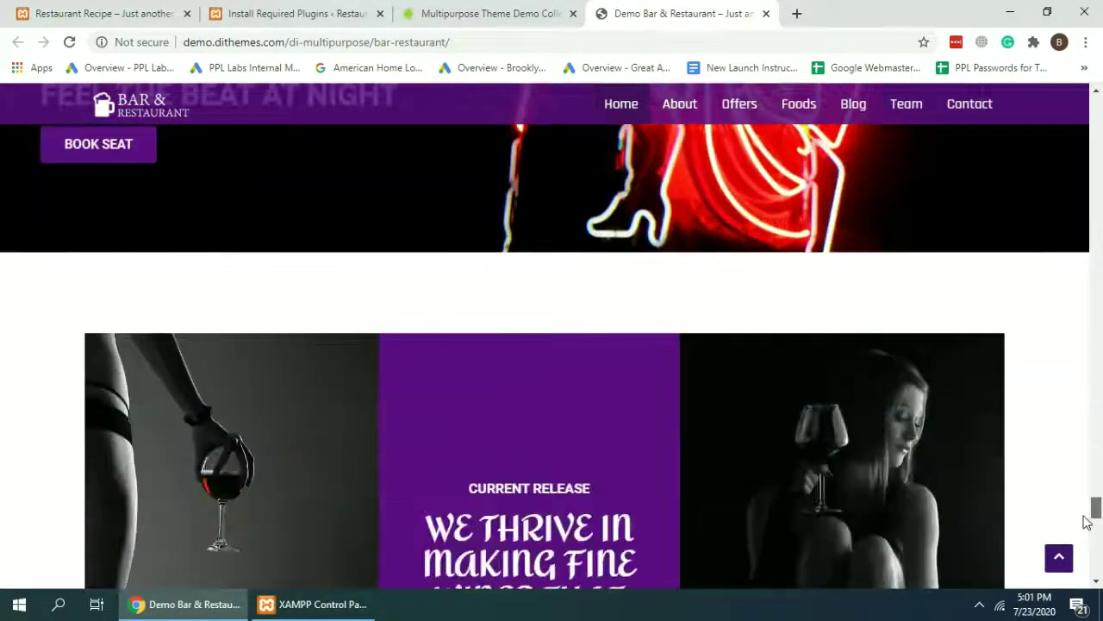
scroll(1086, 522, down, 8)
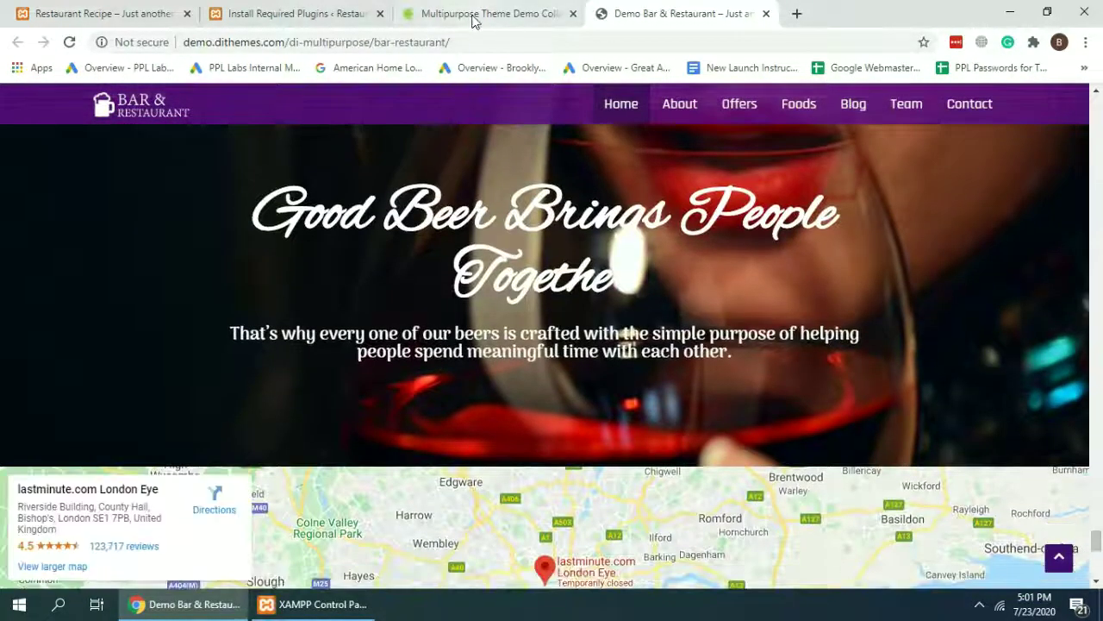
click(473, 21)
Return to the required-plugins page and open the Dashboard home.
click(350, 12)
scroll(594, 231, down, 1)
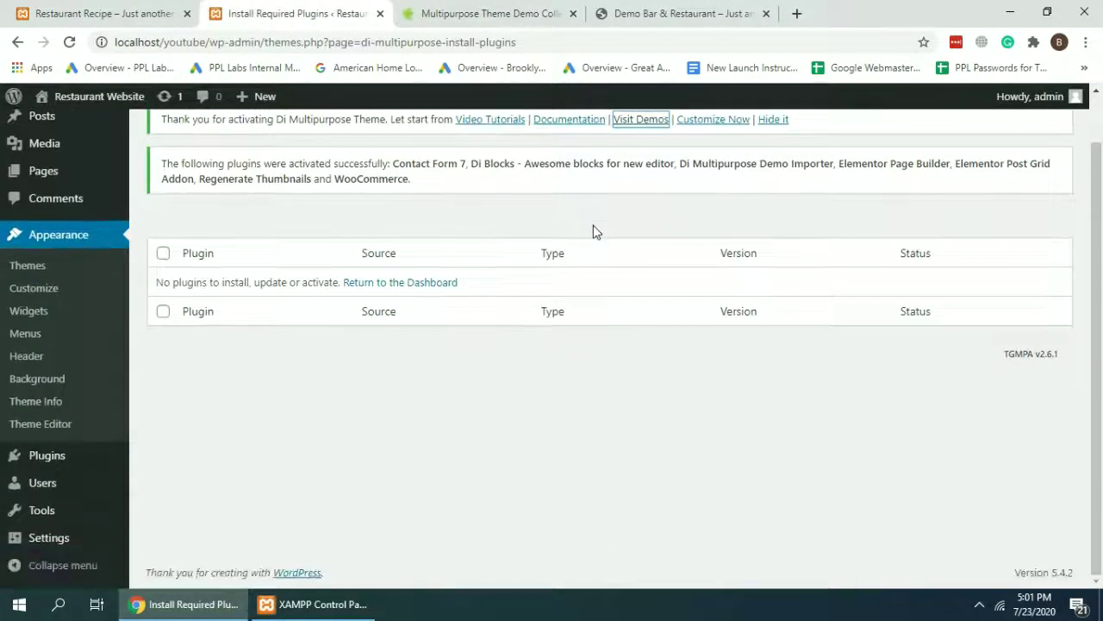
scroll(594, 231, up, 1)
mouse_move(83, 136)
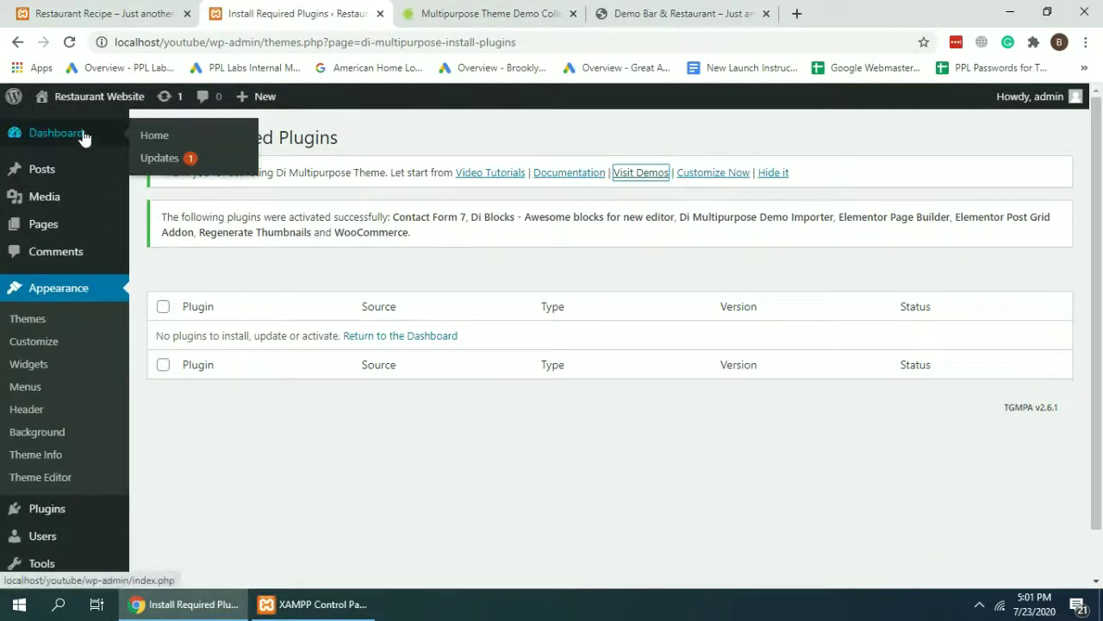
click(200, 140)
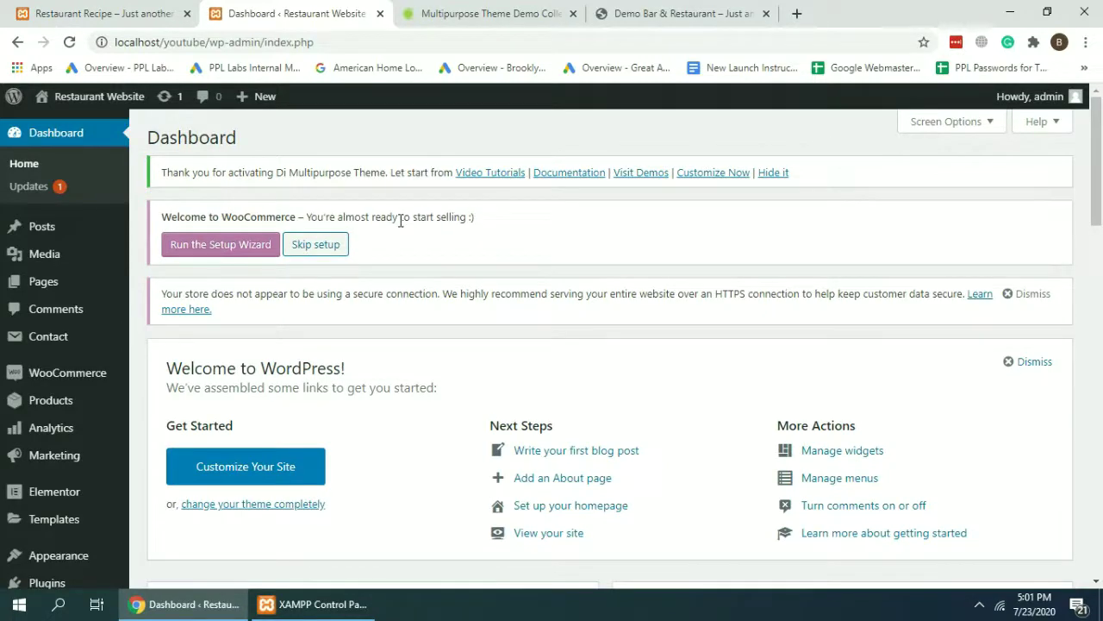
Open the theme's Install Demo page from the admin sidebar.
scroll(401, 219, down, 4)
mouse_move(24, 513)
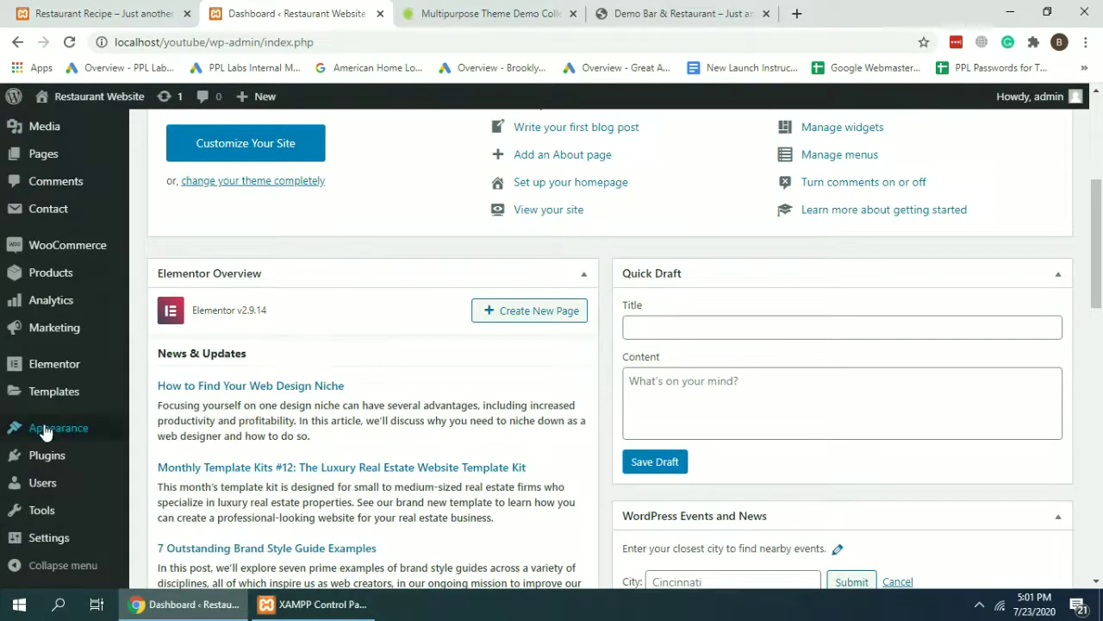
mouse_move(19, 426)
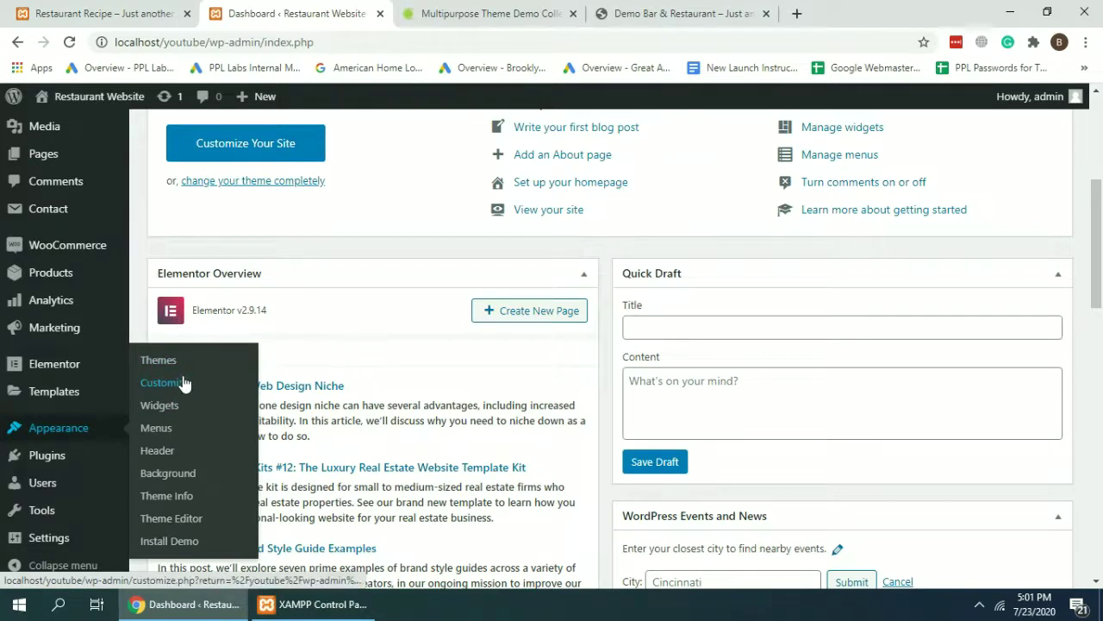
click(196, 549)
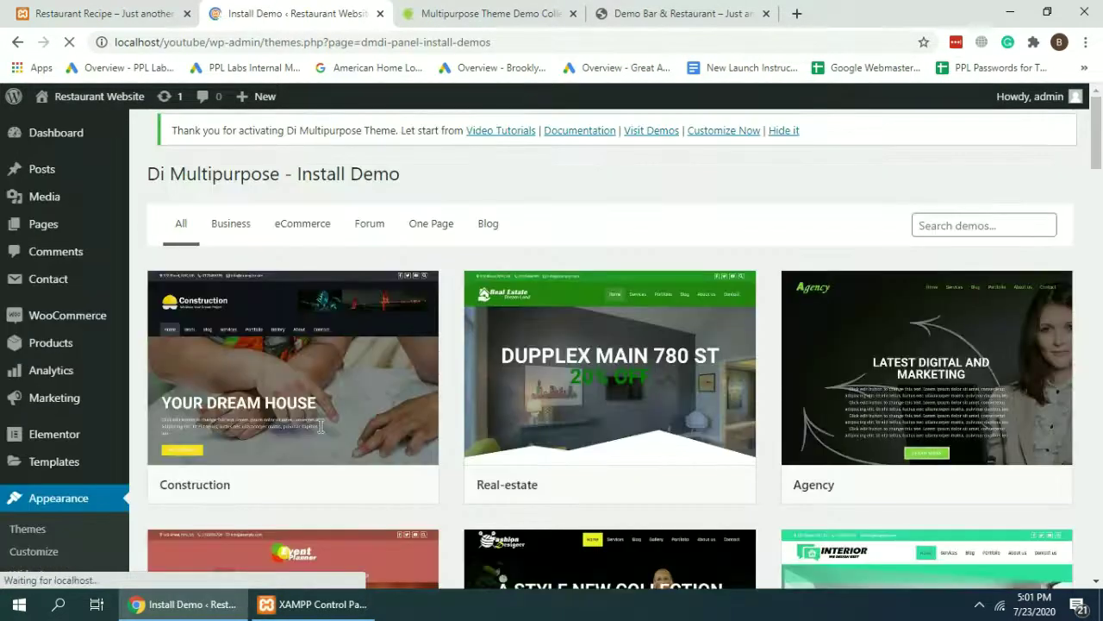
Scroll the Di Multipurpose demo list and pick the Bar-restaurant demo.
scroll(810, 222, down, 10)
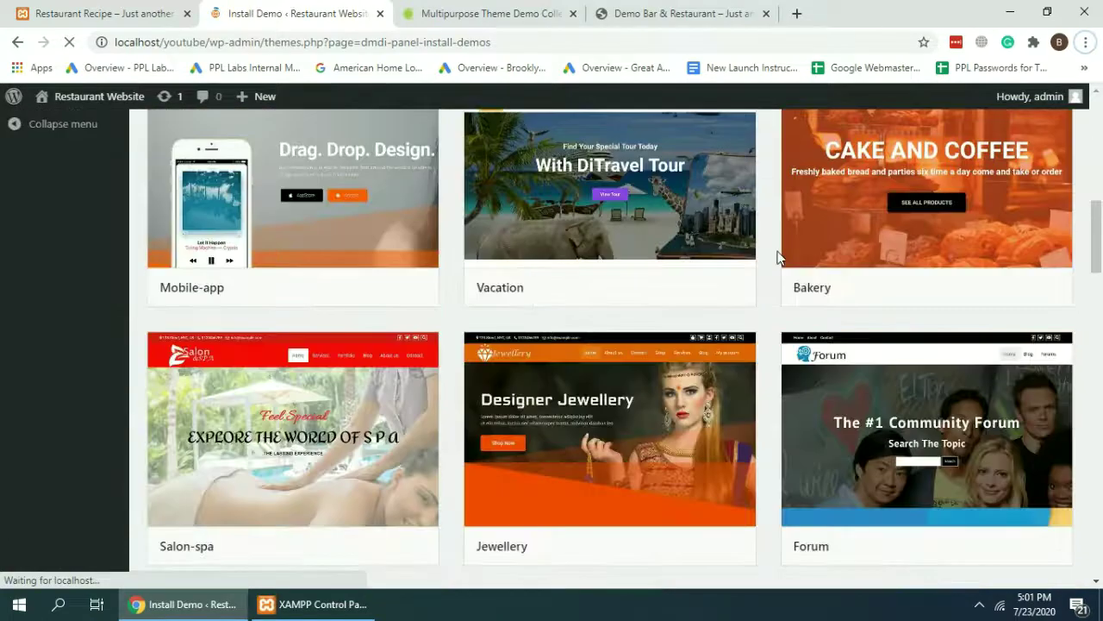
scroll(777, 256, down, 20)
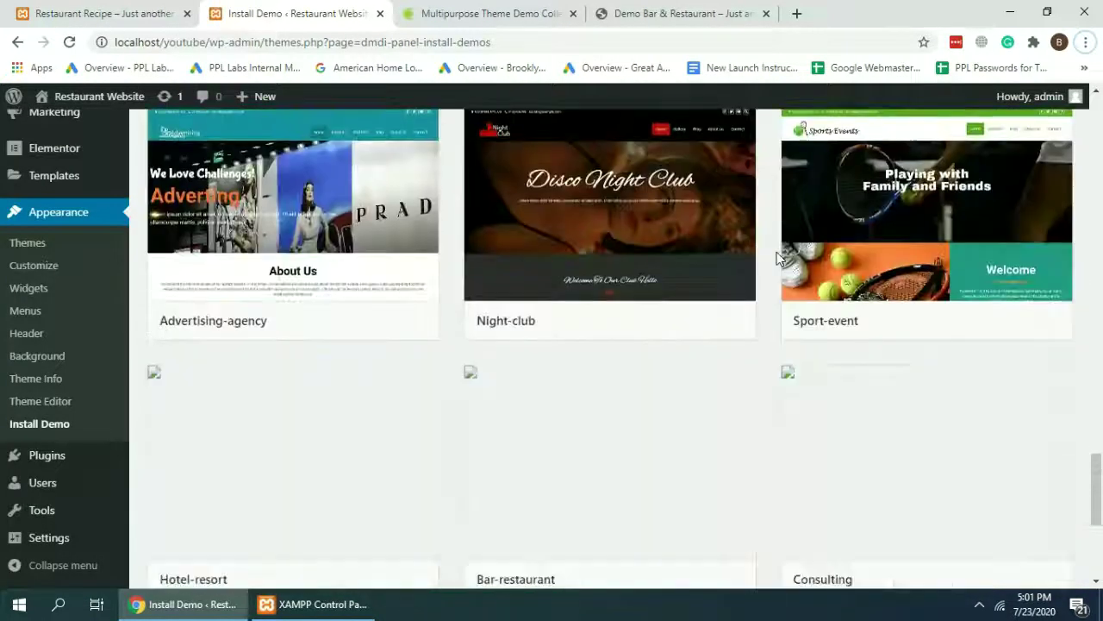
scroll(777, 255, down, 4)
scroll(776, 298, up, 3)
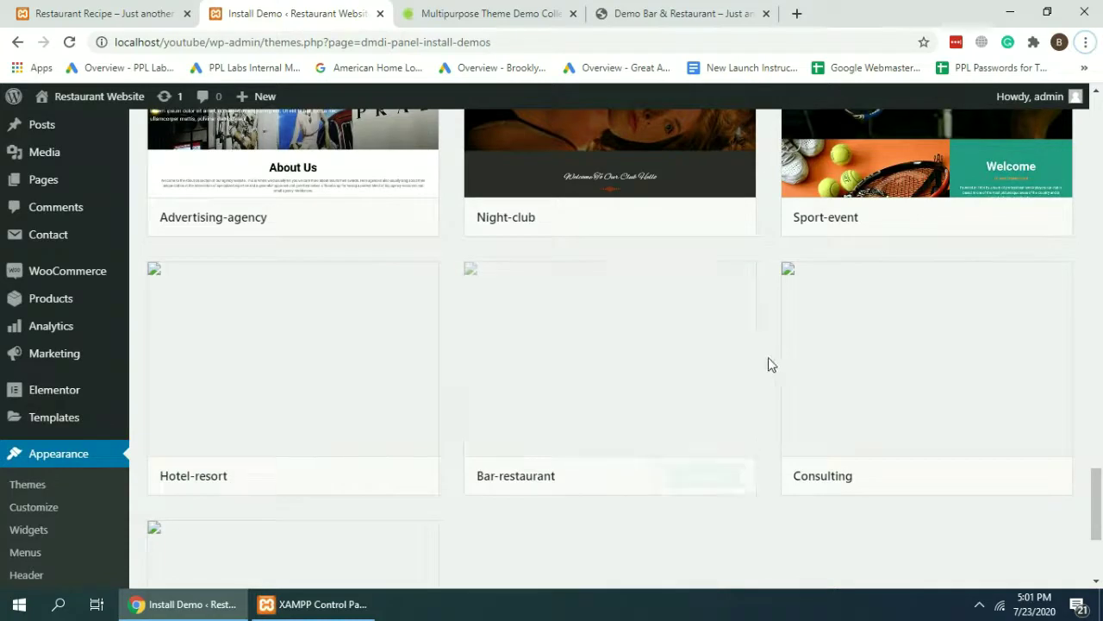
mouse_move(515, 330)
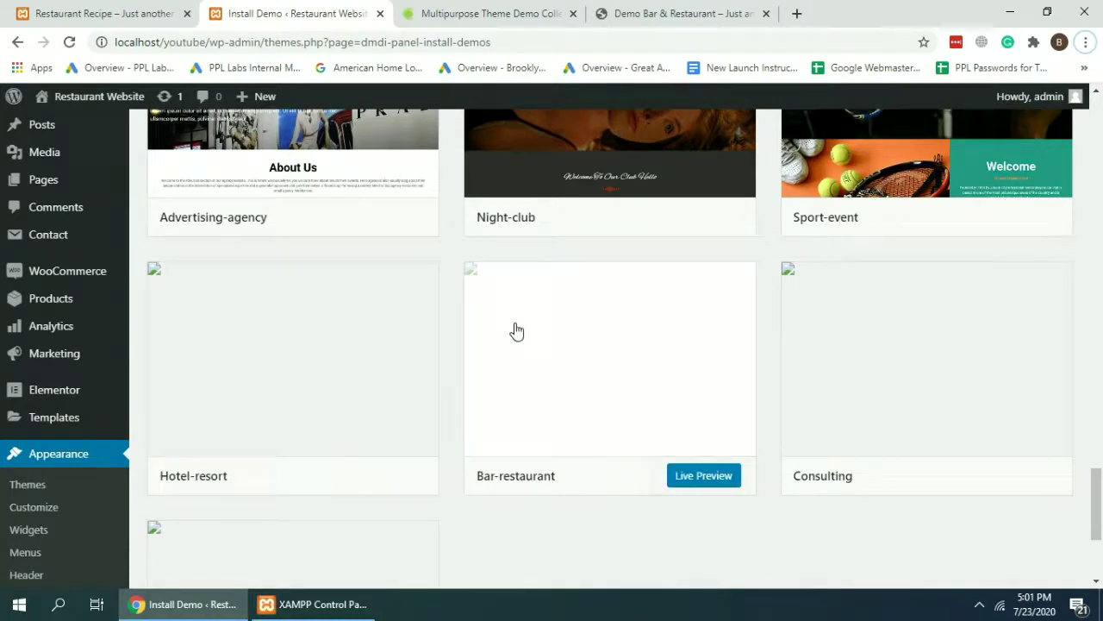
click(556, 388)
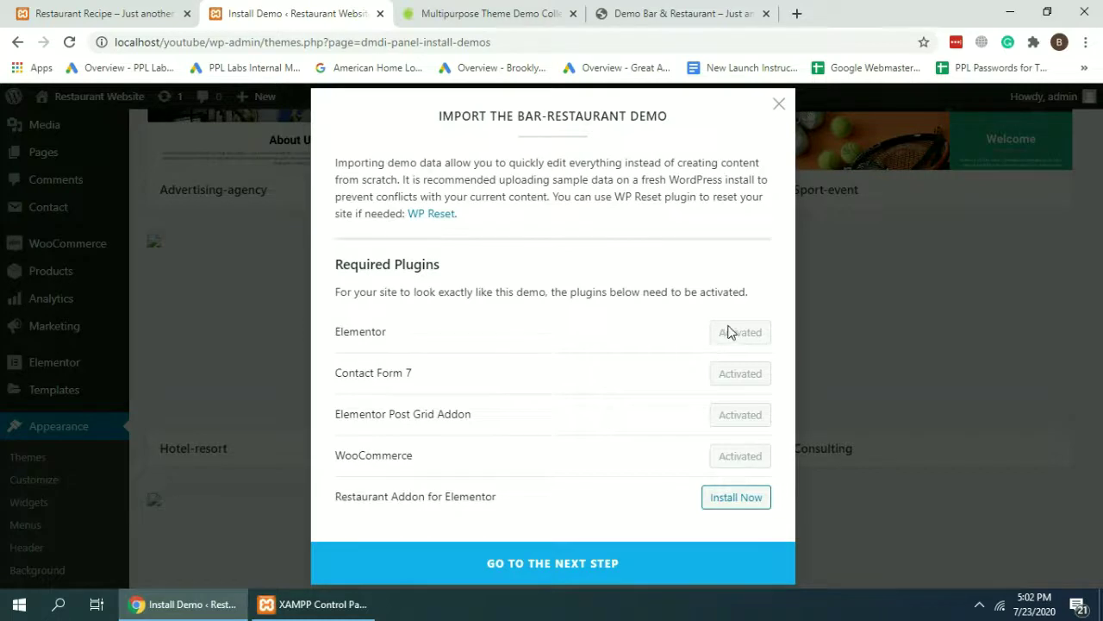
Install Restaurant Addon for Elementor, then proceed to the import options.
drag(336, 289, 622, 310)
click(702, 326)
click(722, 509)
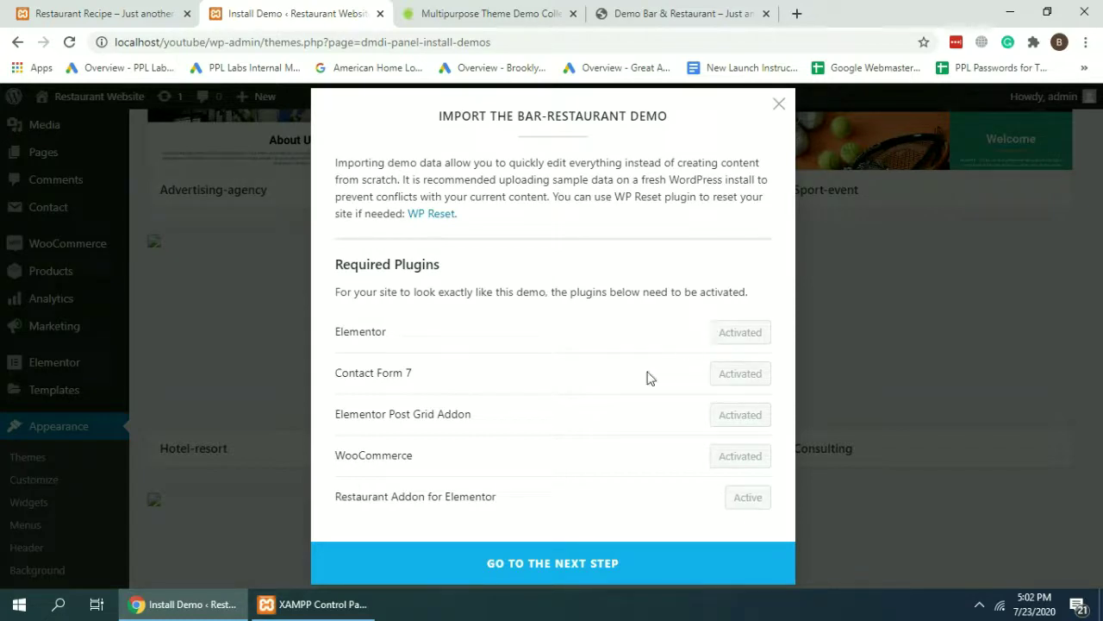
click(581, 575)
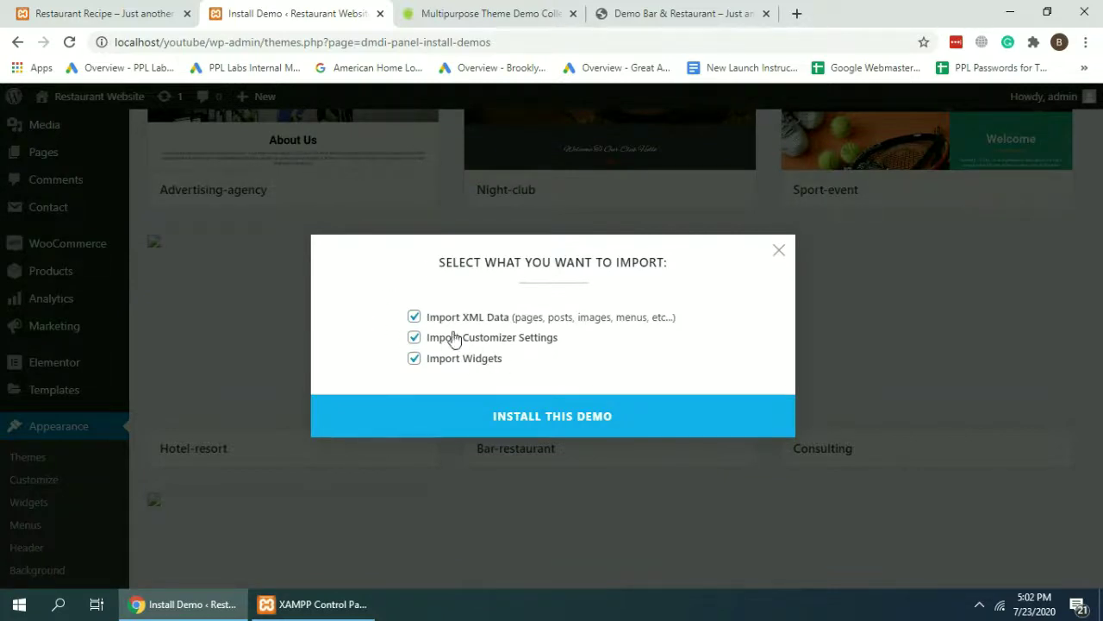
Preview the live Bar & Restaurant demo page, then return to its import options.
click(603, 11)
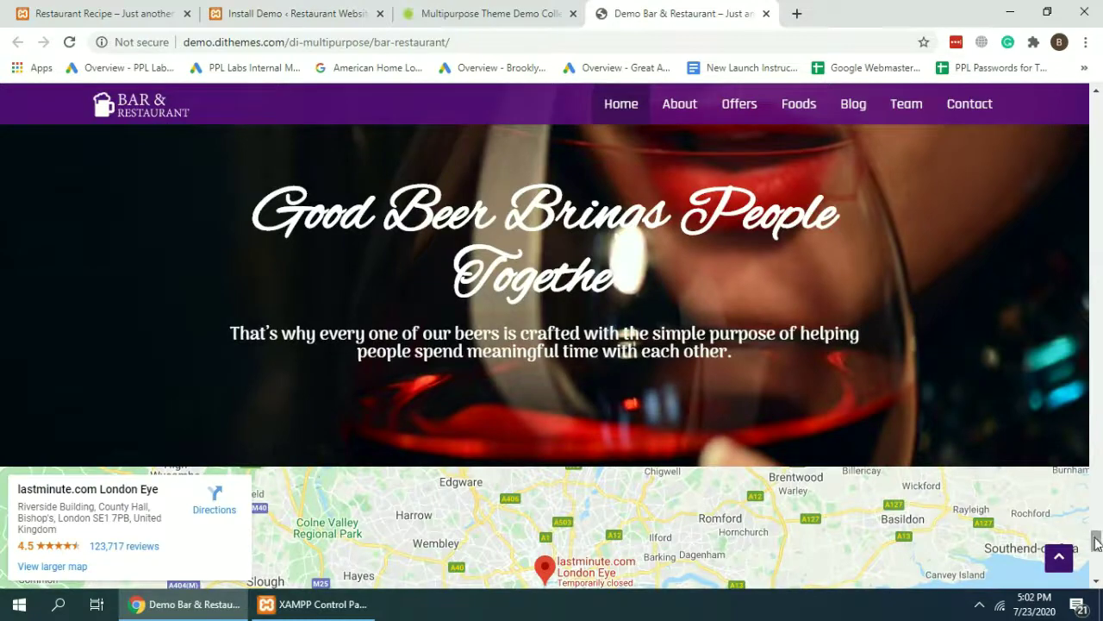
drag(1096, 541, 1097, 172)
click(293, 13)
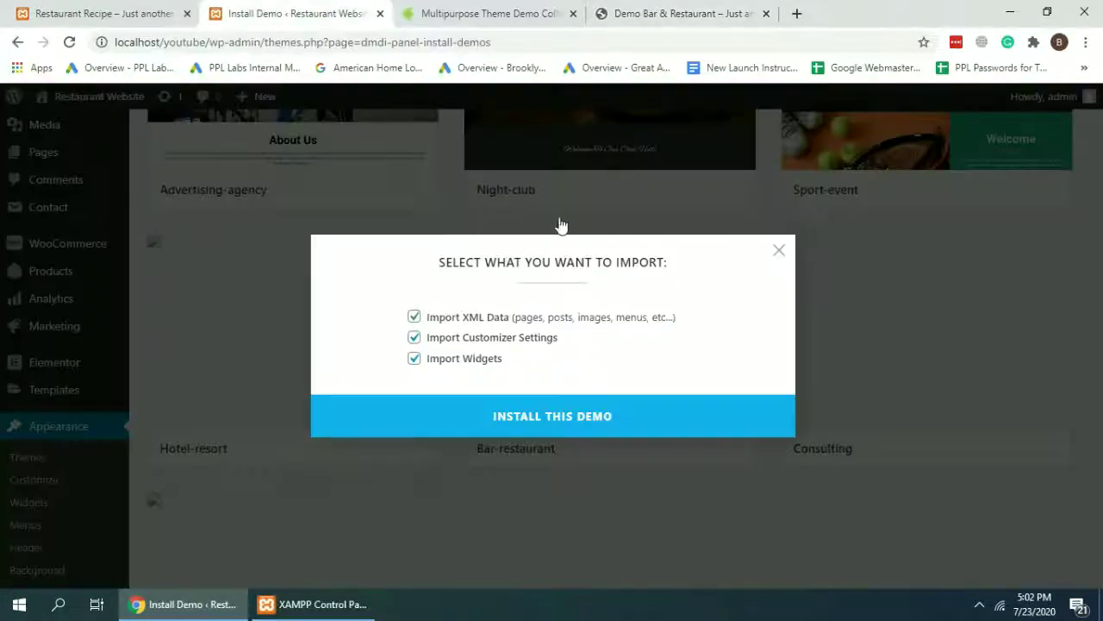
Install the demo with XML data, customizer settings and widgets, then view the imported site.
click(574, 426)
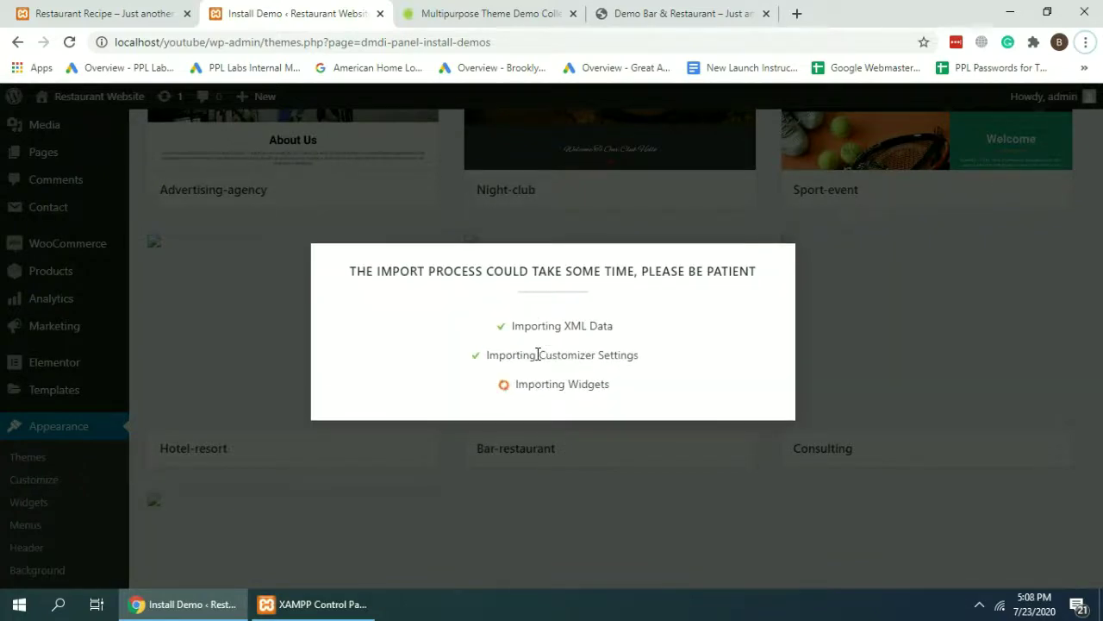
drag(511, 325, 610, 325)
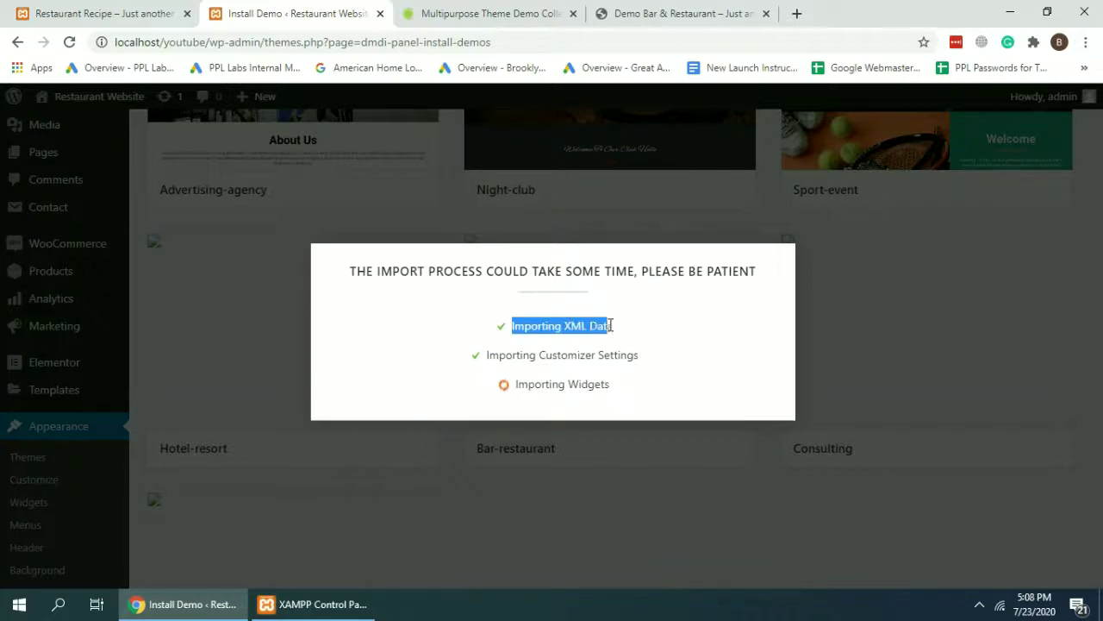
click(593, 349)
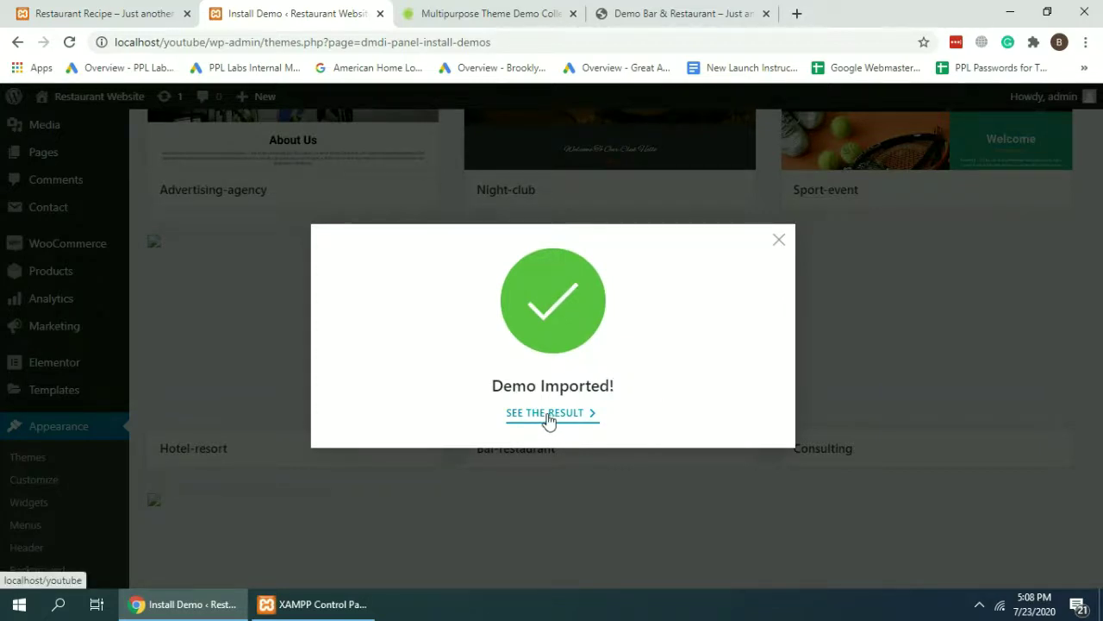
click(548, 418)
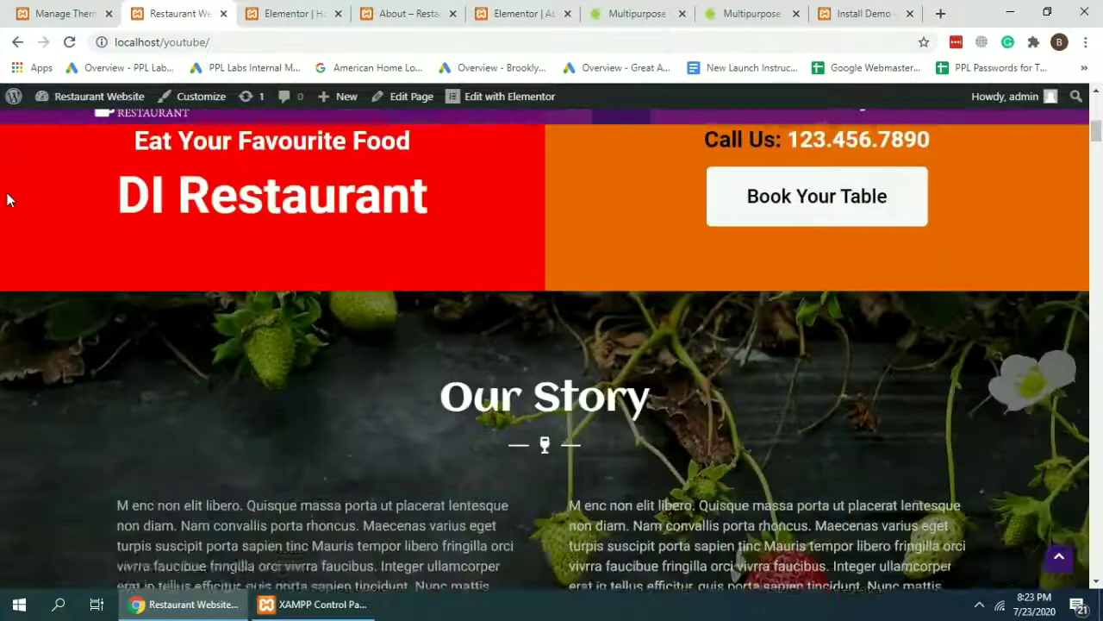
Scroll the live homepage through Our Story, beer list, offers, products and menus down to Starters.
scroll(7, 200, down, 8)
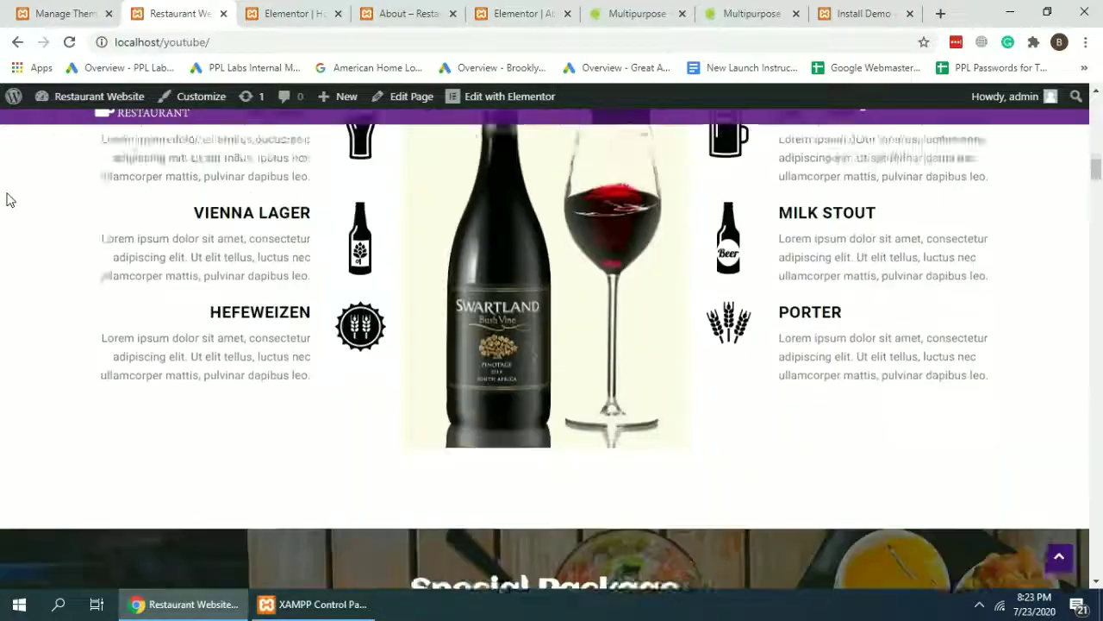
scroll(7, 200, down, 9)
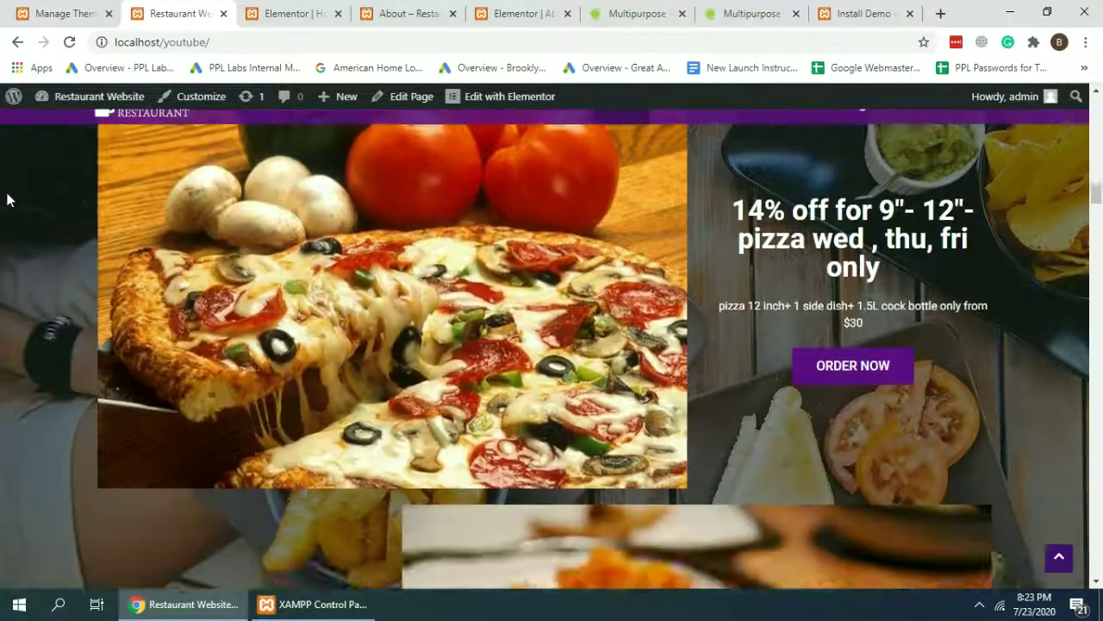
scroll(7, 200, down, 10)
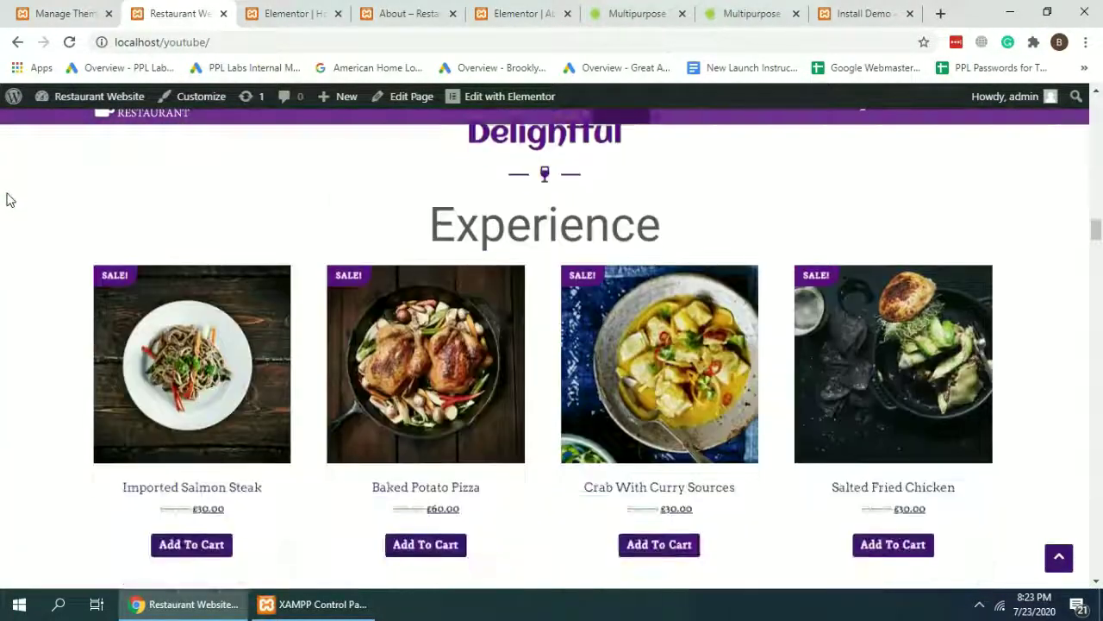
scroll(7, 200, down, 10)
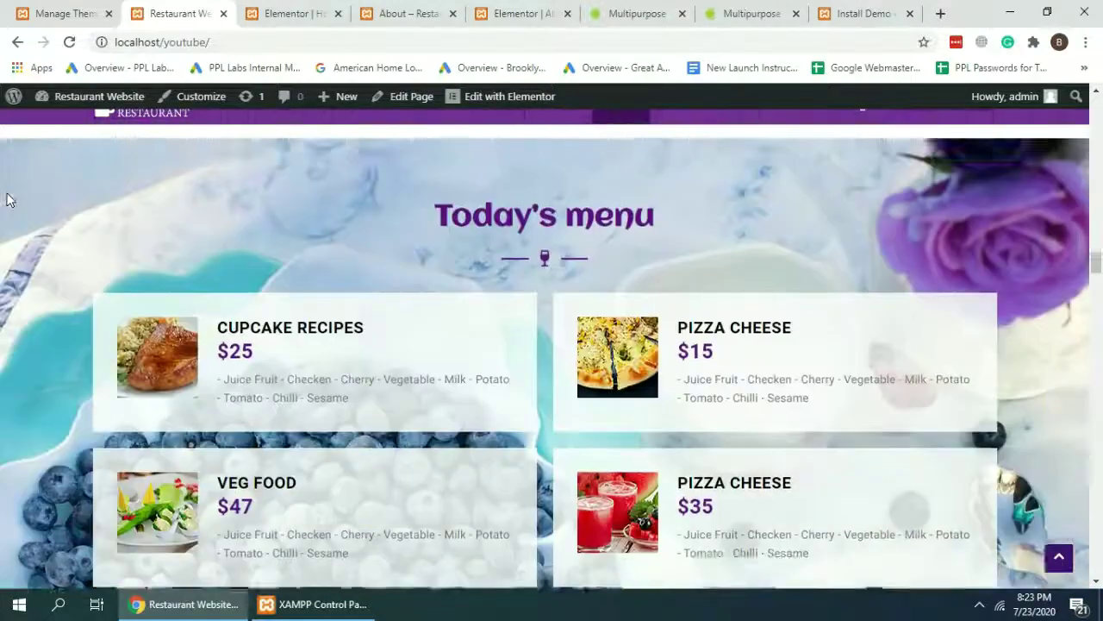
scroll(7, 200, down, 10)
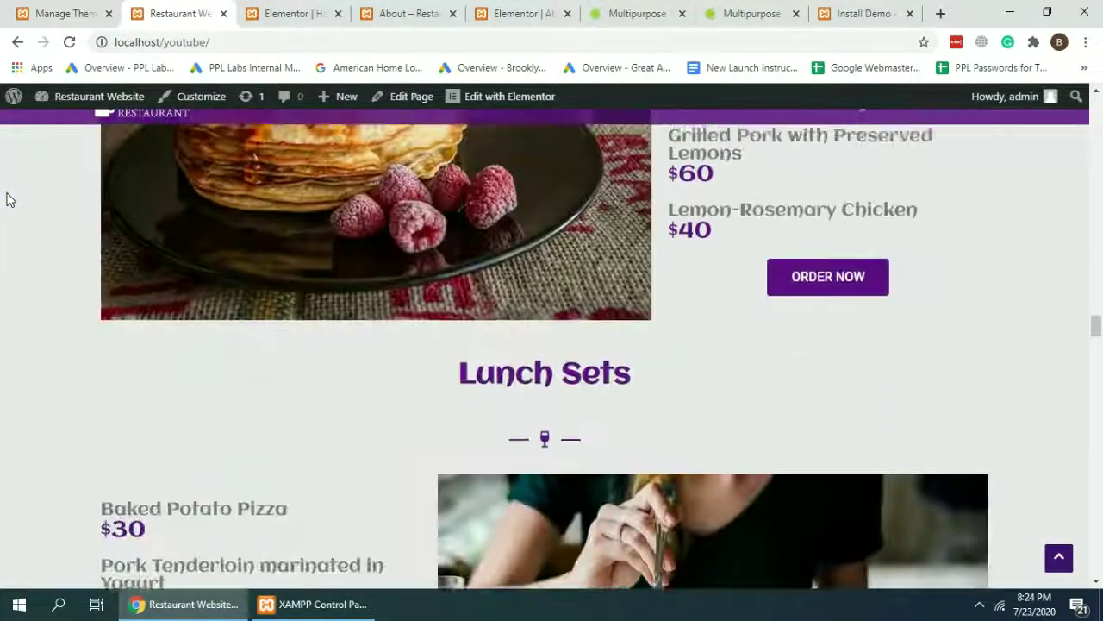
scroll(7, 200, down, 6)
Open the Bar Restaurant live demo from the theme demos listing and close the demos tab.
click(633, 13)
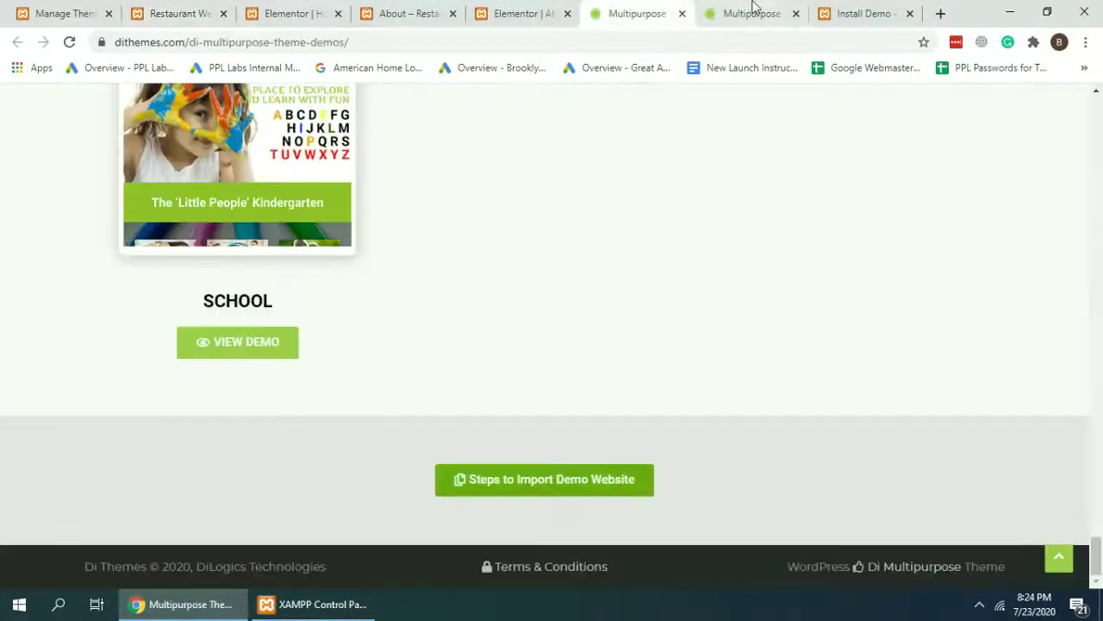
click(748, 13)
scroll(493, 204, up, 5)
click(638, 13)
scroll(596, 215, up, 10)
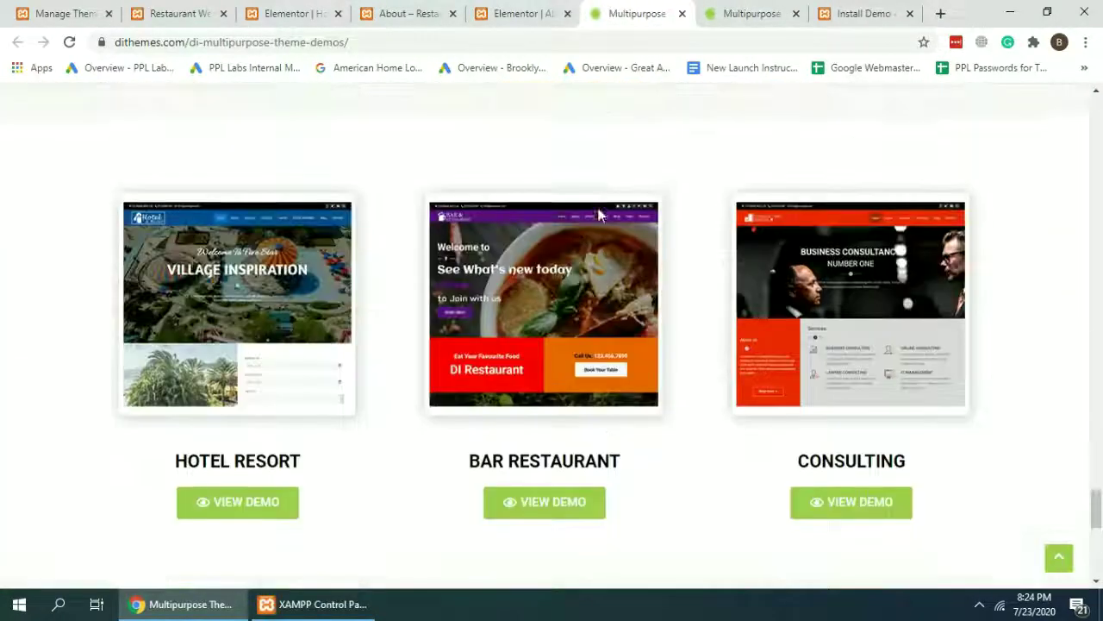
scroll(594, 226, down, 1)
scroll(594, 226, down, 1)
click(561, 374)
click(589, 10)
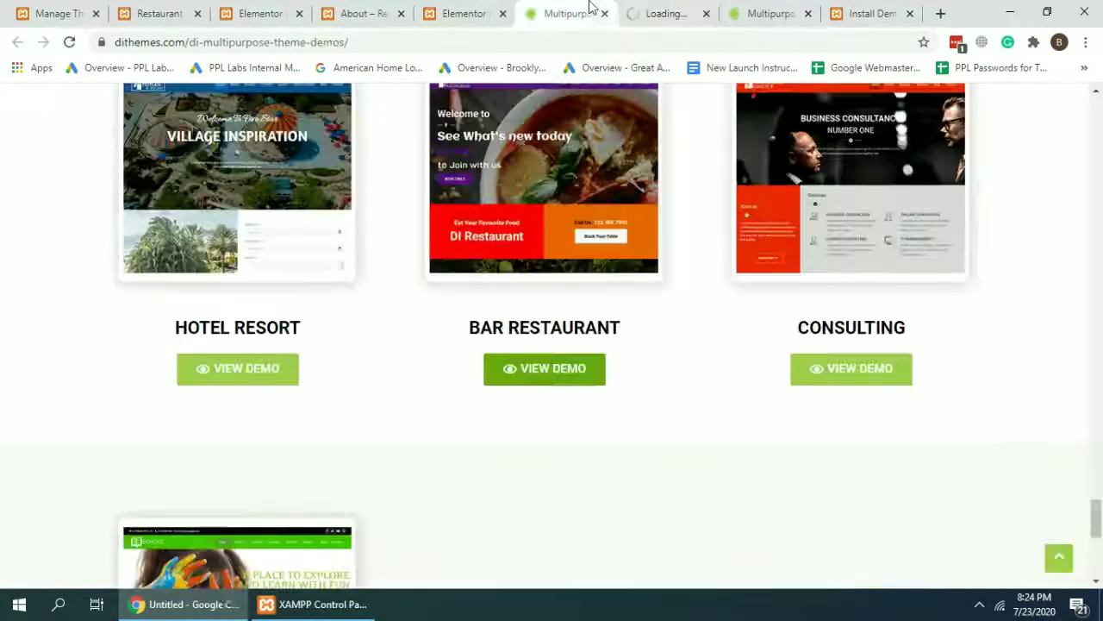
click(605, 13)
drag(295, 7, 293, 11)
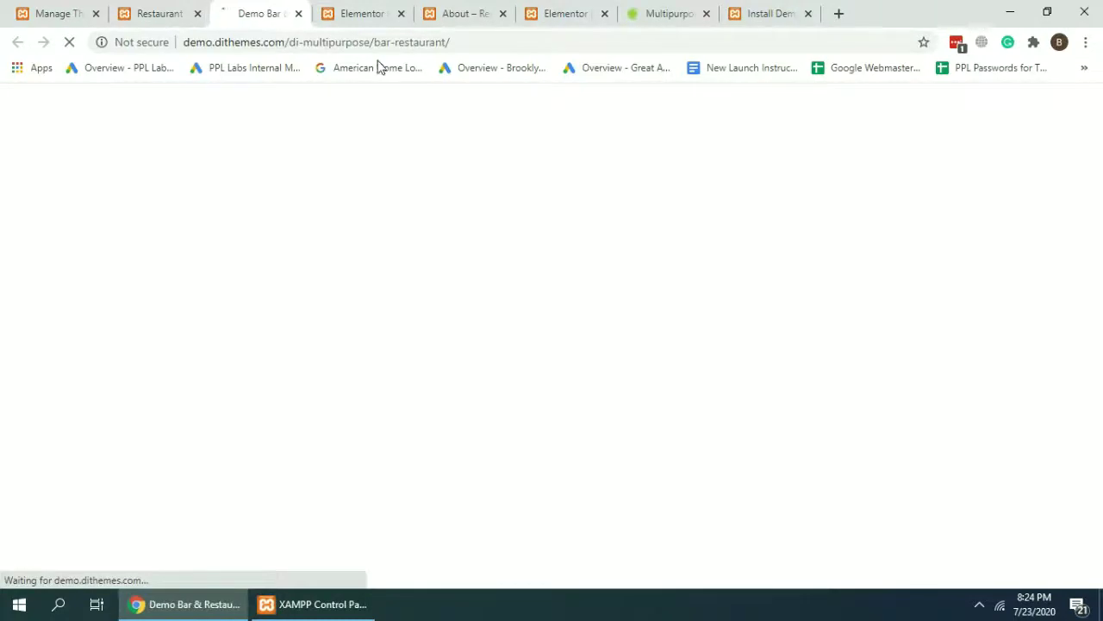
drag(450, 42, 193, 41)
Scroll through the local Restaurant Website homepage, dismissing the chat notification.
click(185, 11)
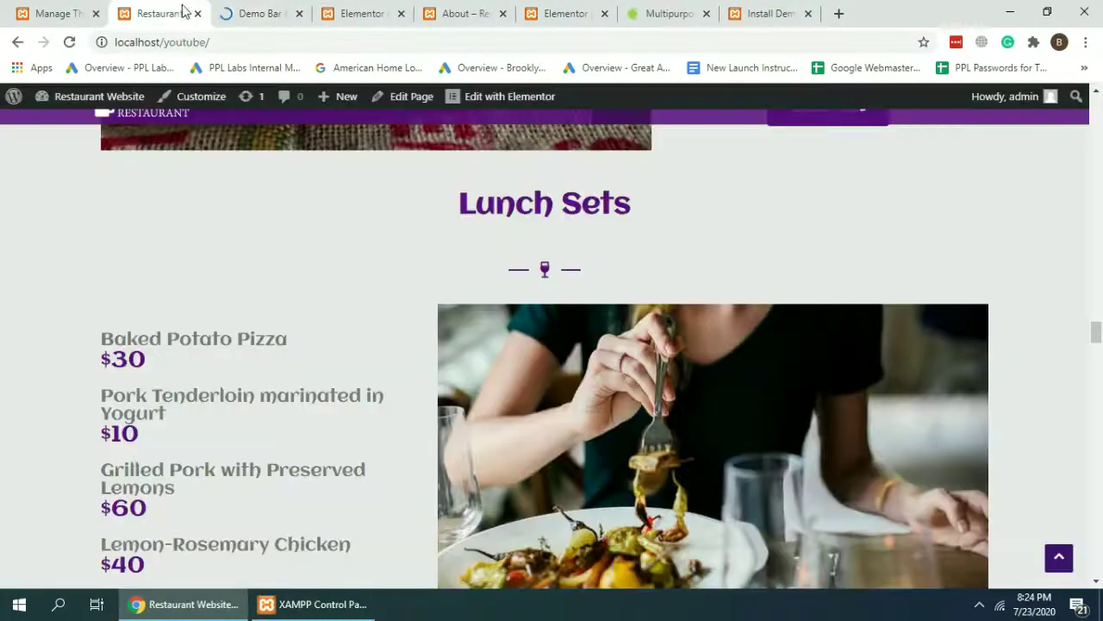
scroll(172, 279, down, 2)
scroll(37, 270, down, 6)
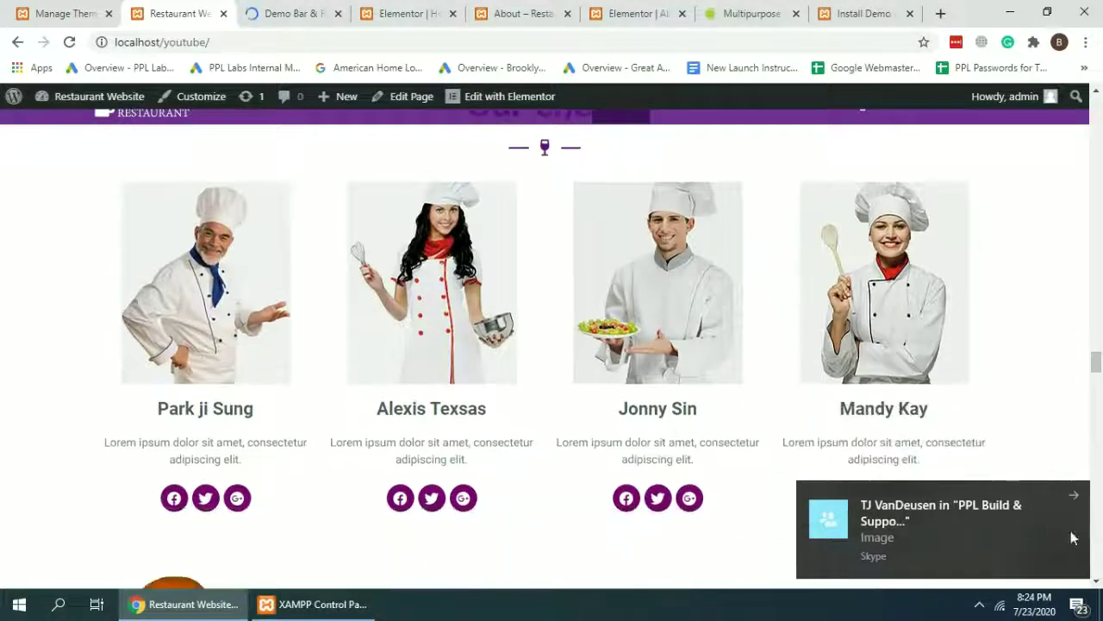
click(1074, 498)
scroll(3, 202, down, 5)
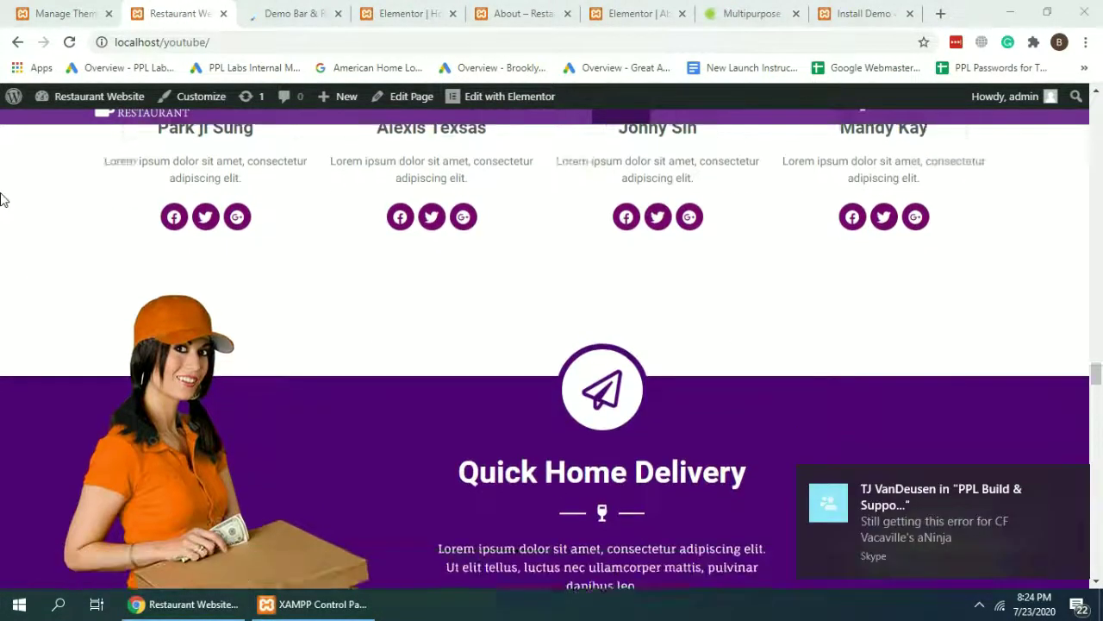
scroll(3, 207, down, 15)
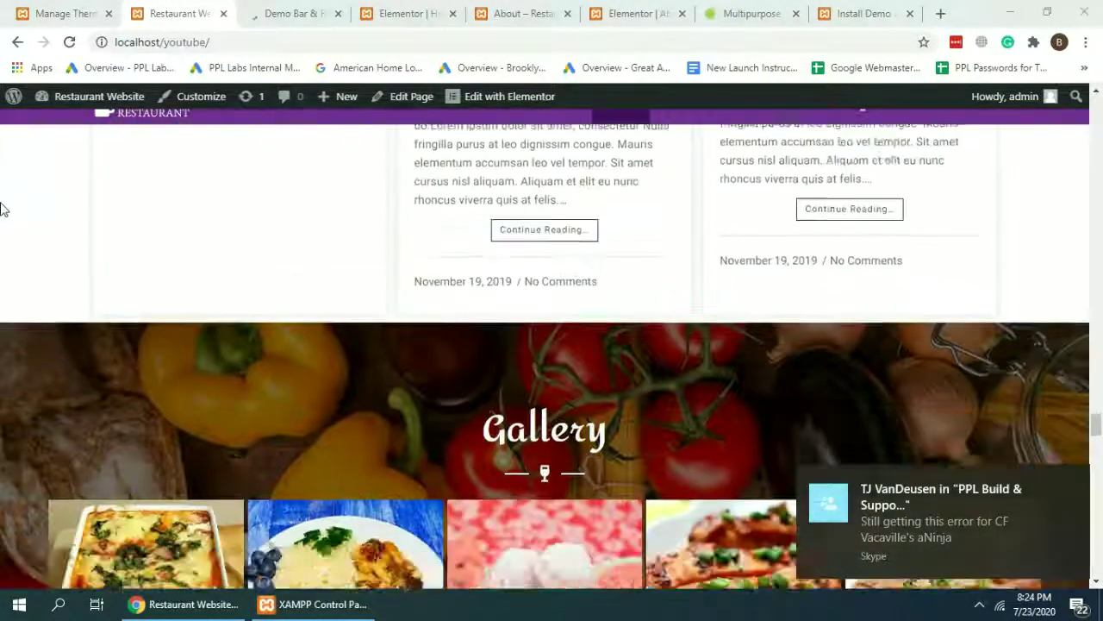
scroll(3, 207, down, 15)
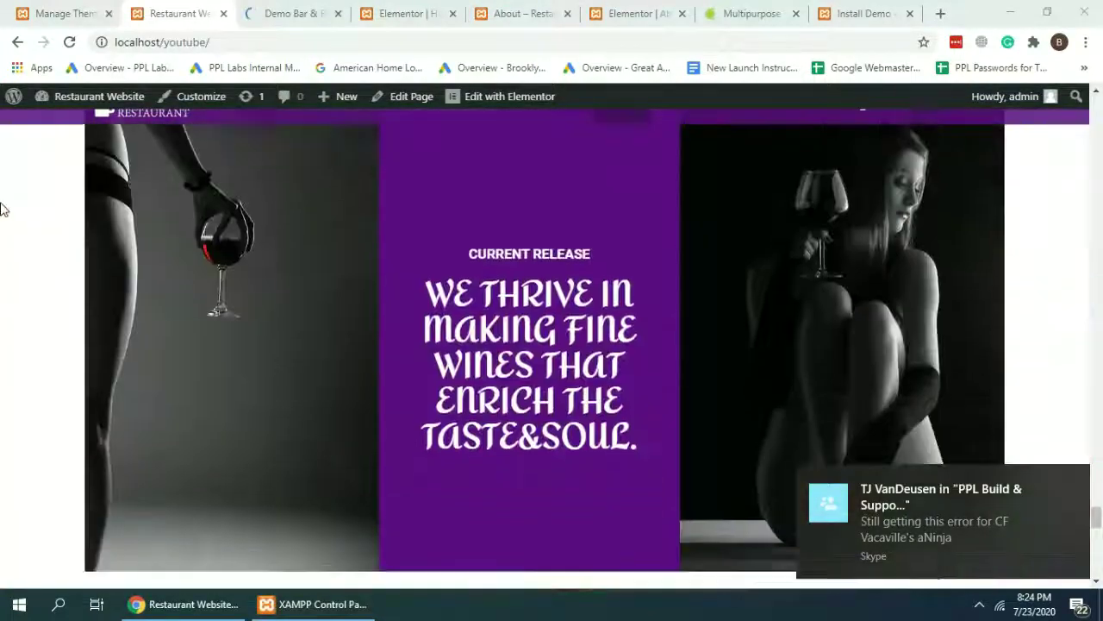
scroll(2, 207, down, 4)
click(1072, 481)
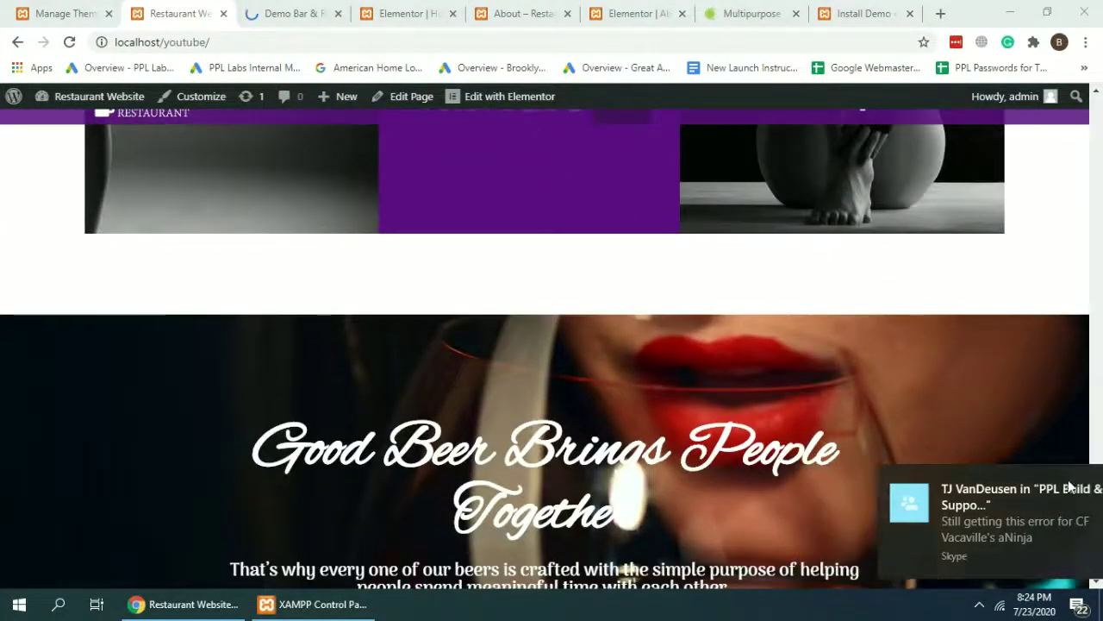
scroll(2, 328, down, 10)
scroll(455, 148, up, 3)
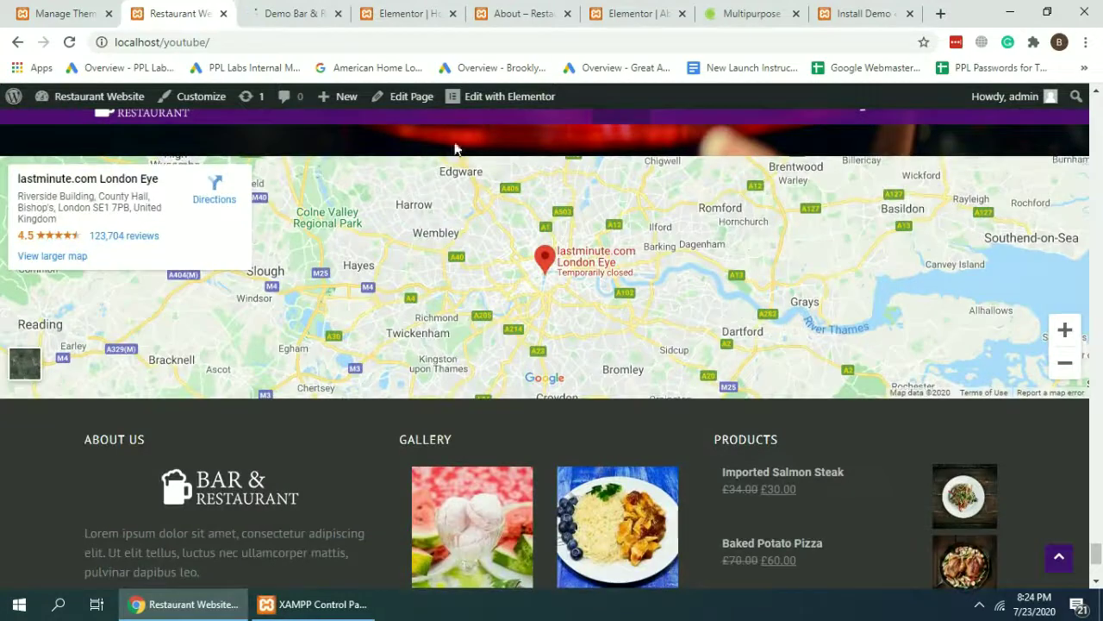
Open the homepage's Edit with Elementor link in a new tab and switch to the editor.
right_click(493, 98)
click(538, 109)
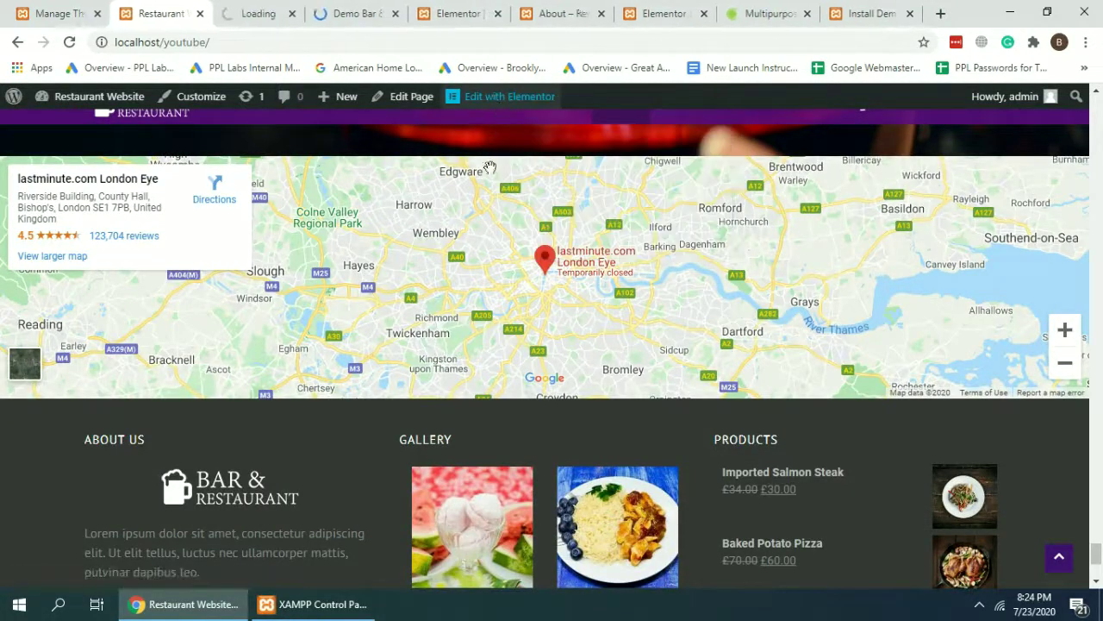
scroll(3, 431, down, 3)
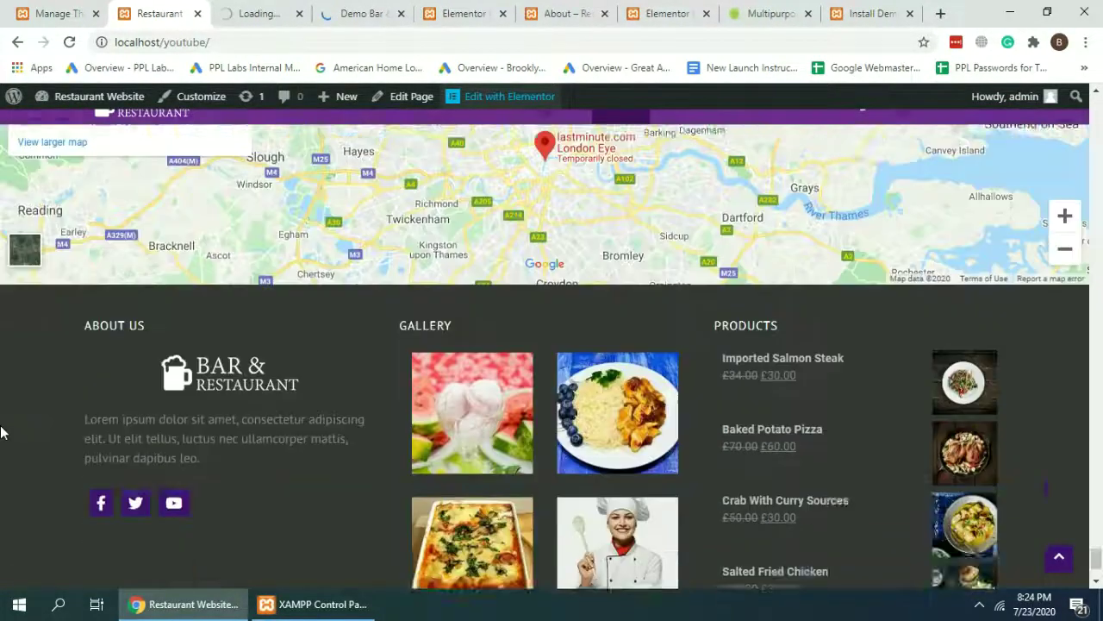
scroll(2, 431, up, 6)
scroll(605, 300, up, 5)
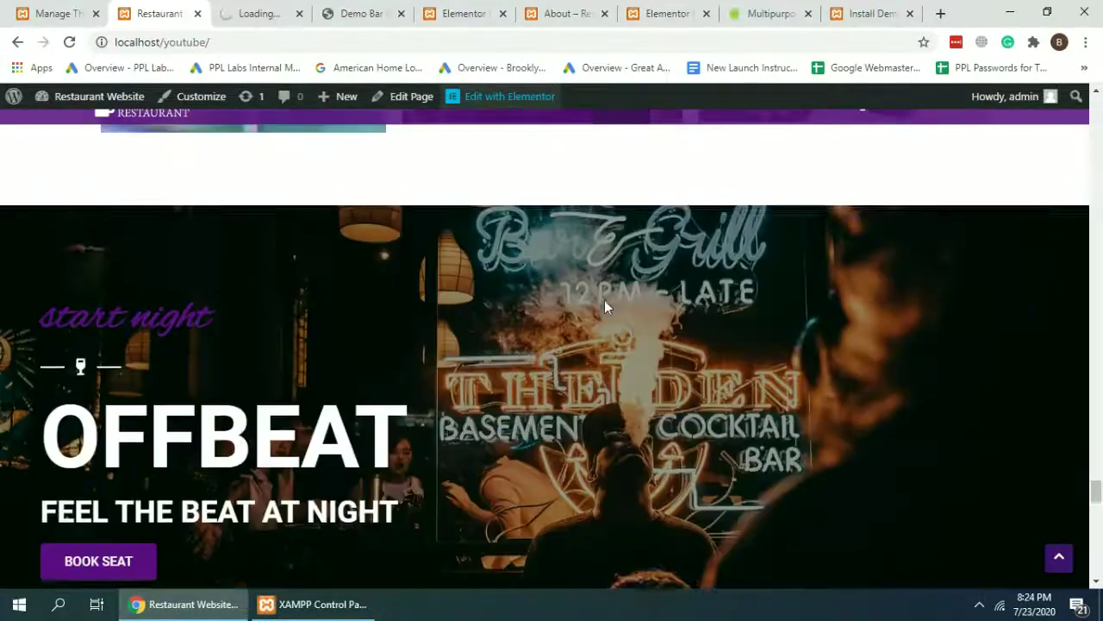
scroll(1097, 494, up, 10)
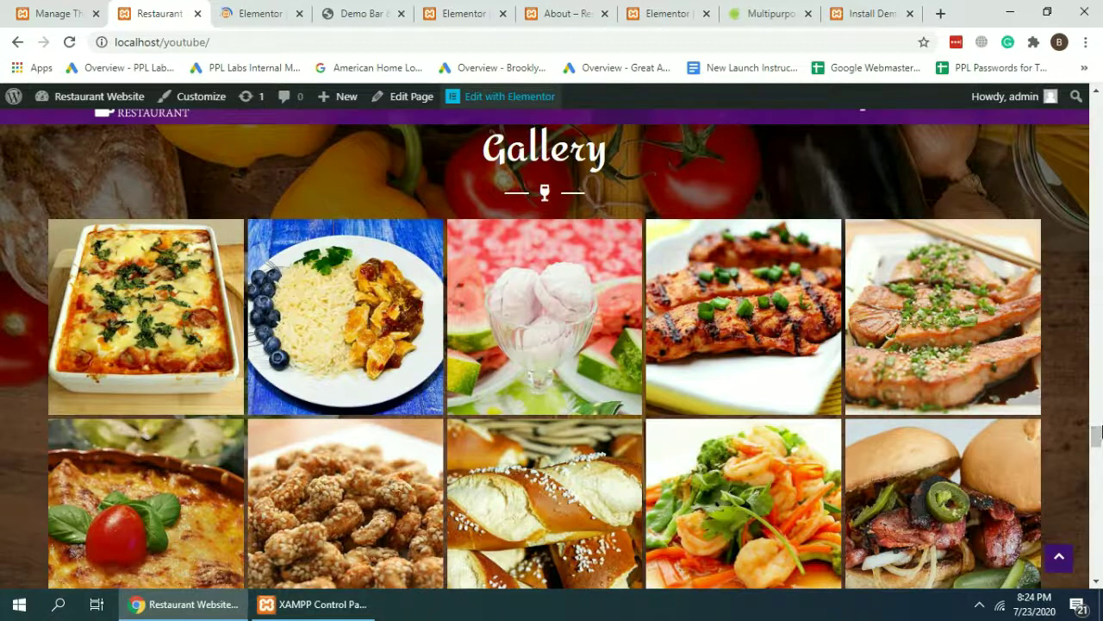
scroll(1096, 435, up, 1)
key(ctrl+Tab)
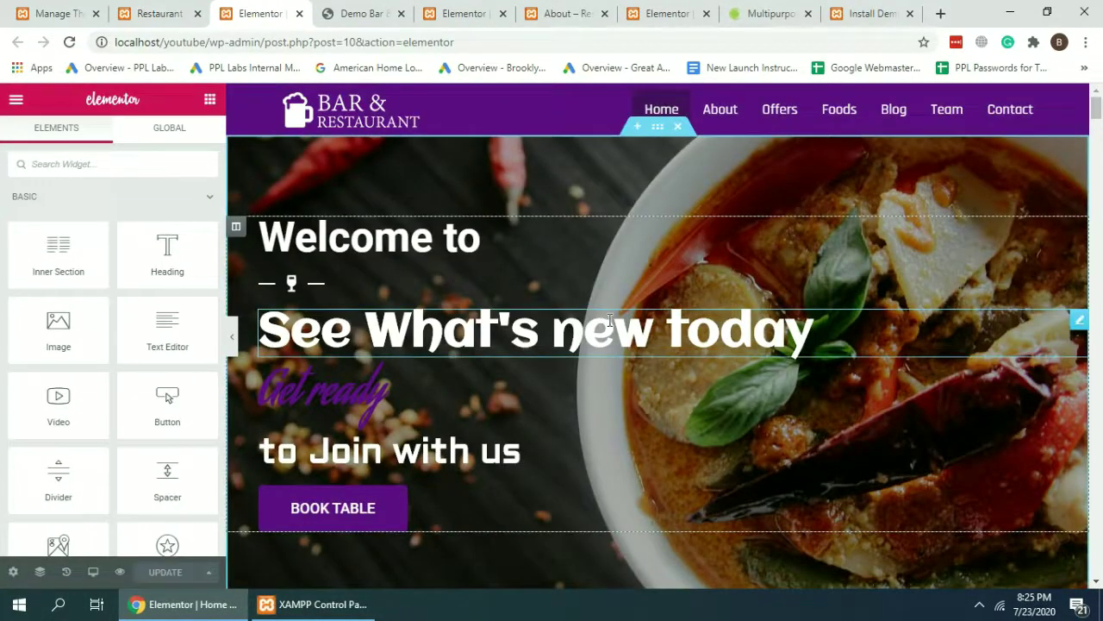
Replace the hero heading "See What's new today" with "Your Restaurant Name".
click(790, 356)
drag(811, 336, 258, 332)
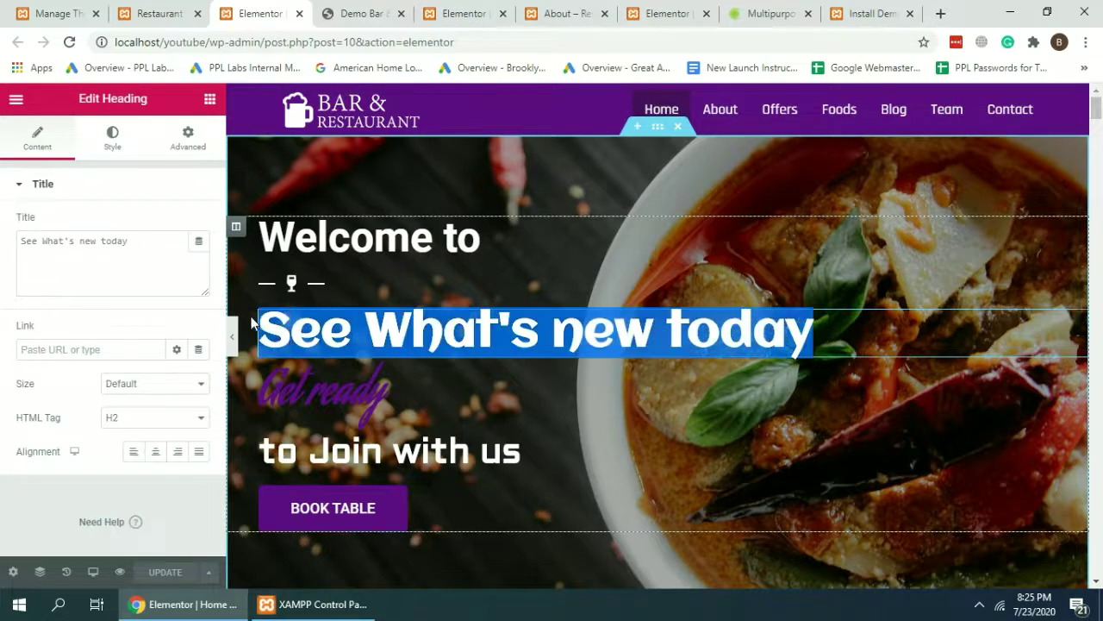
text(Your TRe)
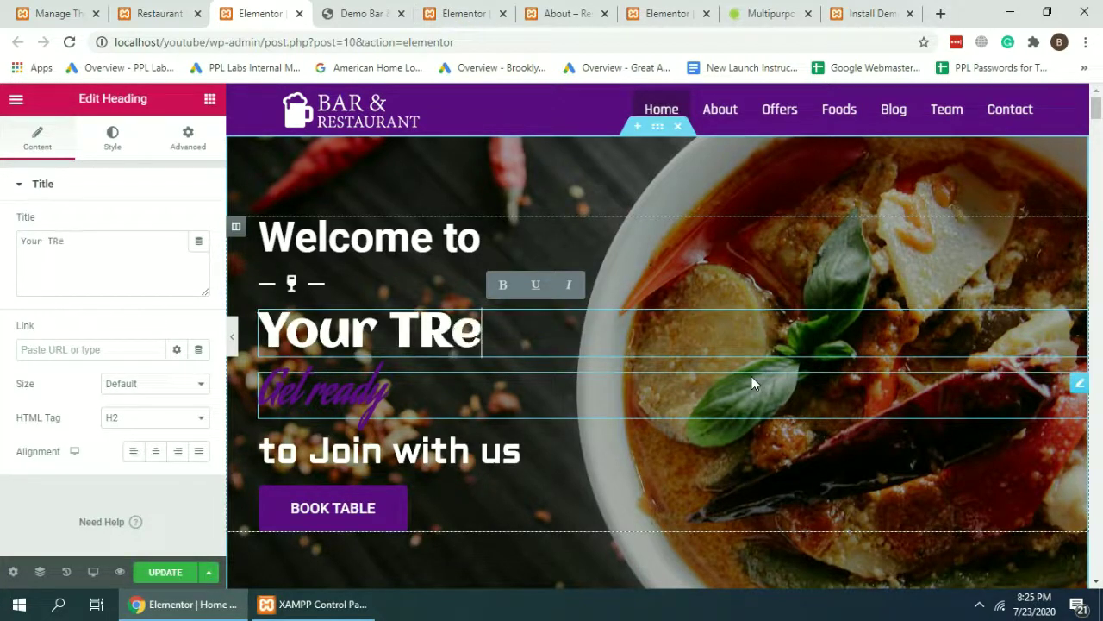
key(BackSpace)
key(BackSpace)
key(BackSpace)
text(Restaurant Name)
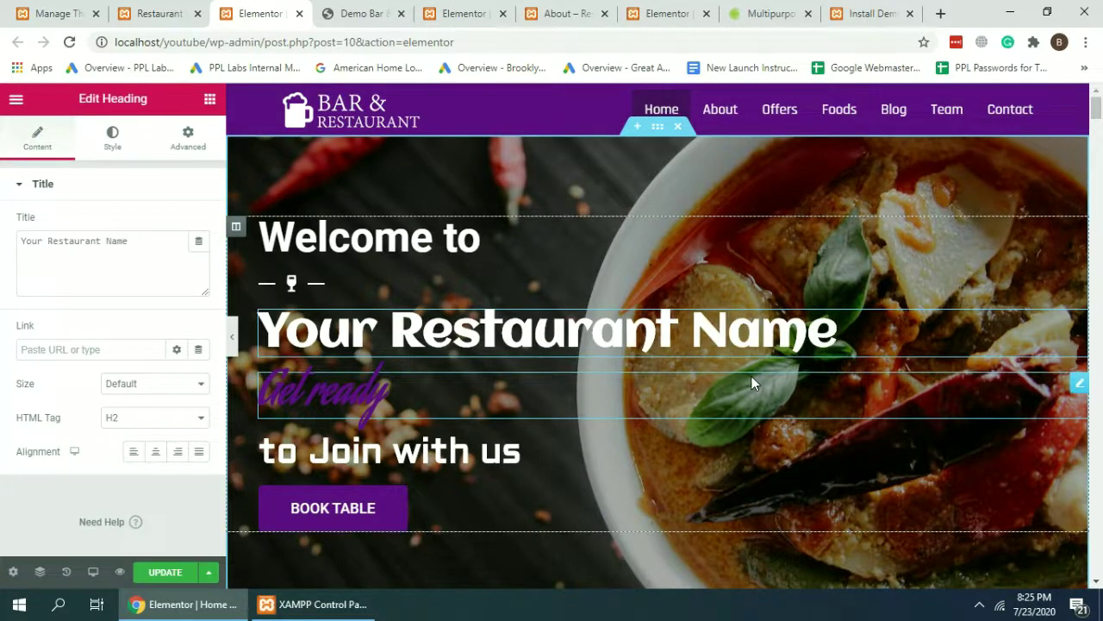
Open the DI Restaurant banner heading for editing and scroll through the page sections.
scroll(689, 276, down, 3)
scroll(739, 258, down, 2)
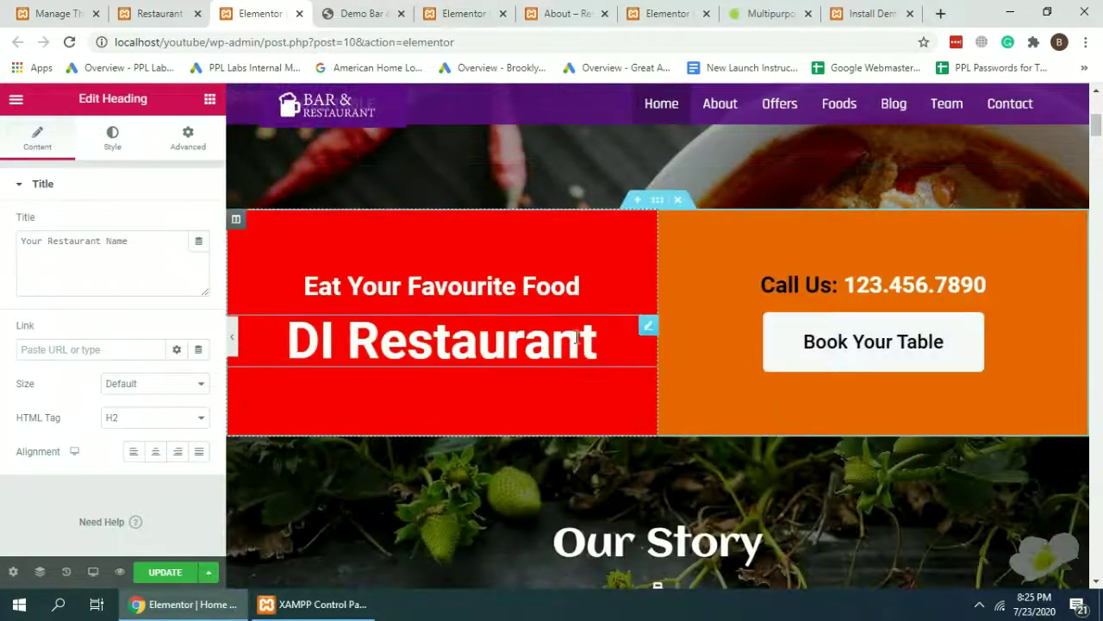
click(651, 326)
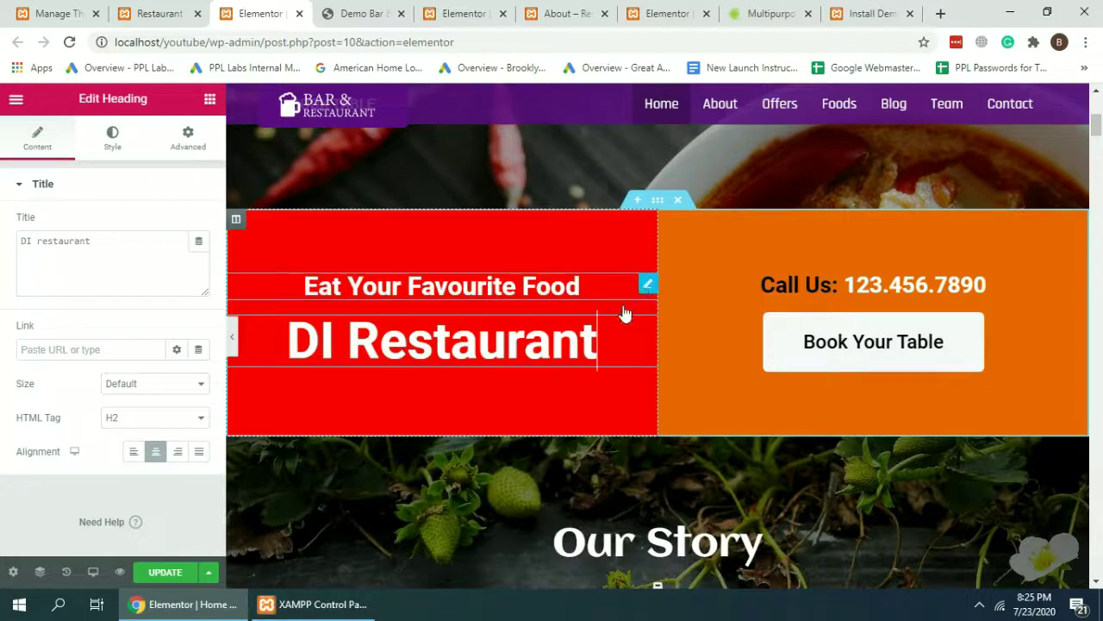
drag(626, 314, 500, 223)
scroll(741, 312, down, 2)
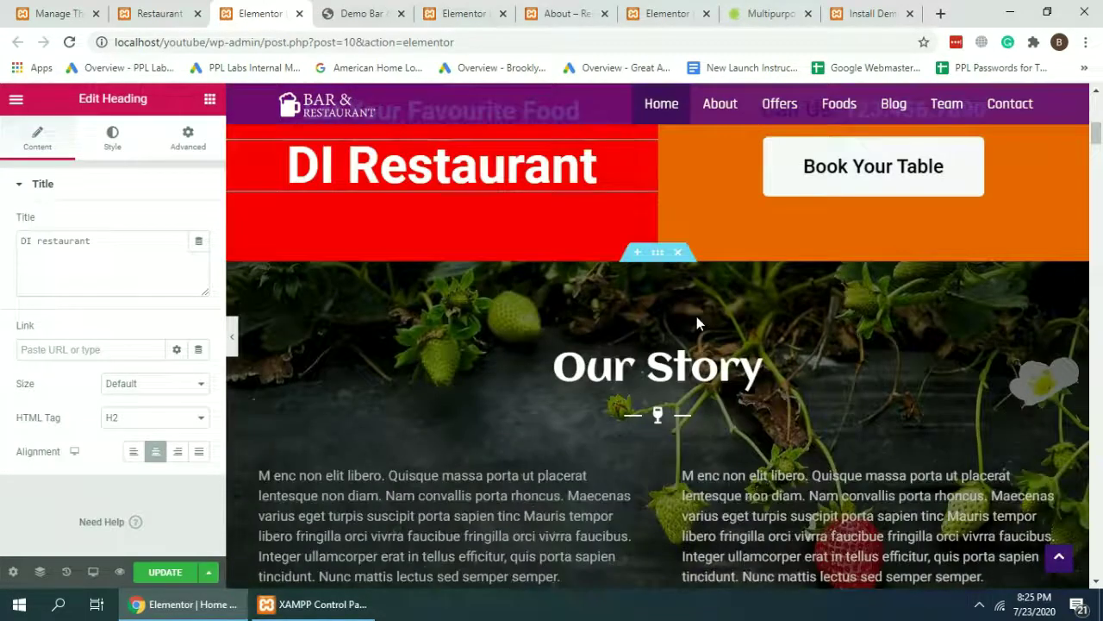
scroll(696, 317, down, 10)
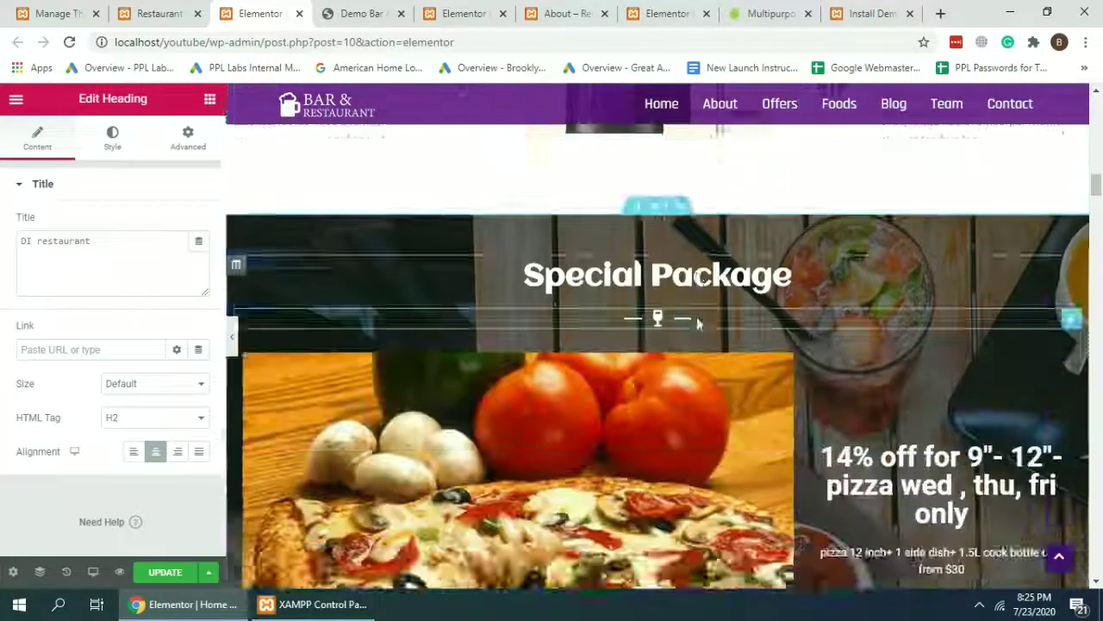
scroll(696, 321, down, 8)
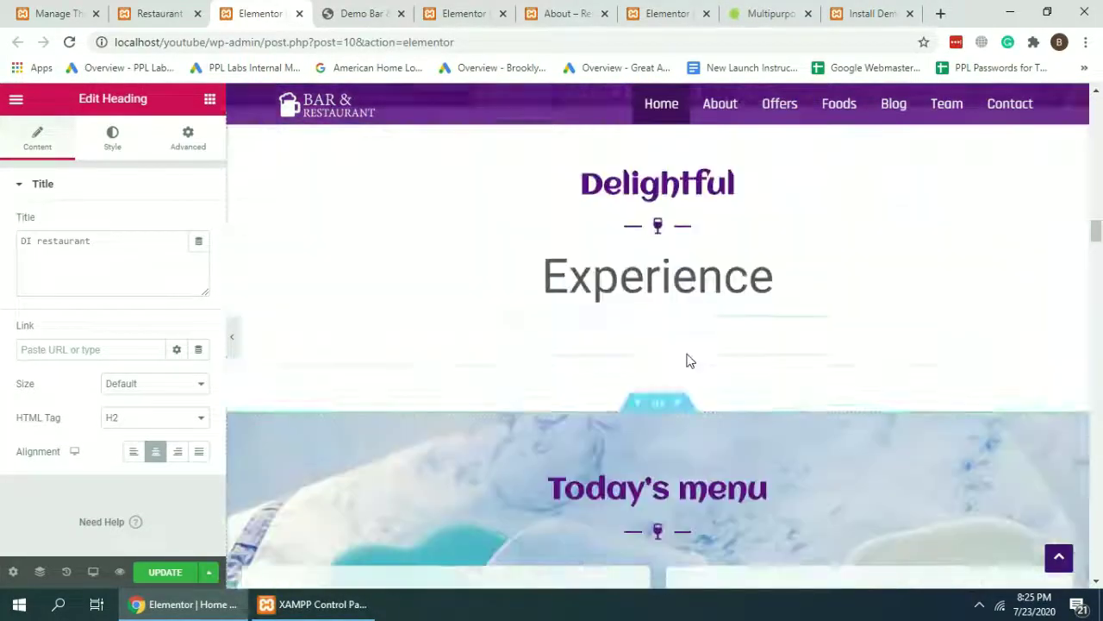
scroll(689, 360, up, 8)
scroll(652, 369, down, 10)
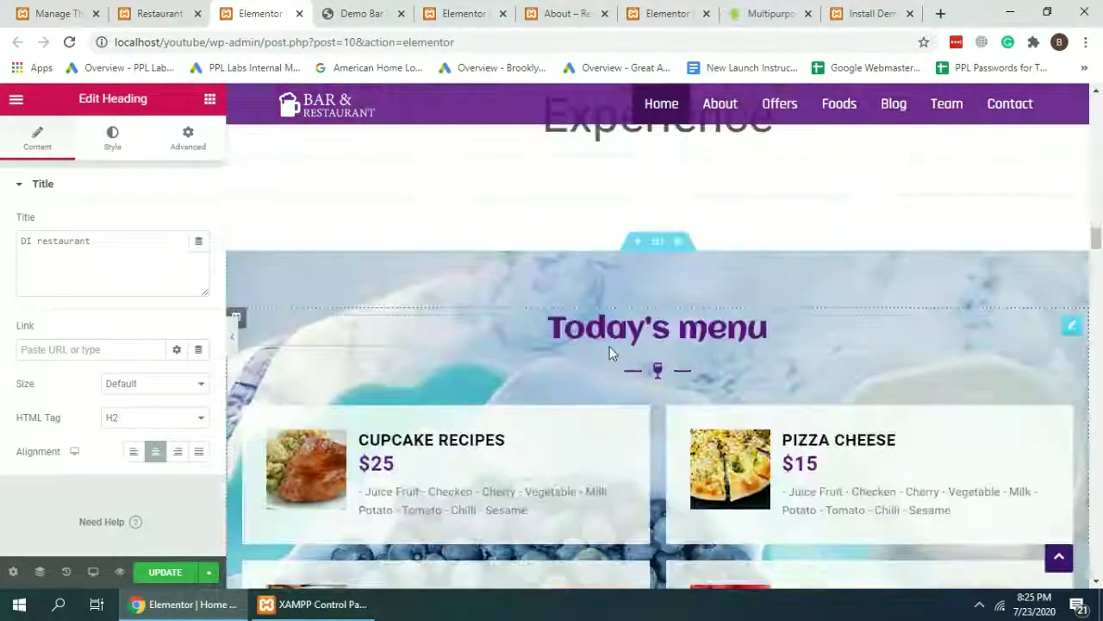
scroll(609, 346, down, 5)
scroll(610, 346, up, 12)
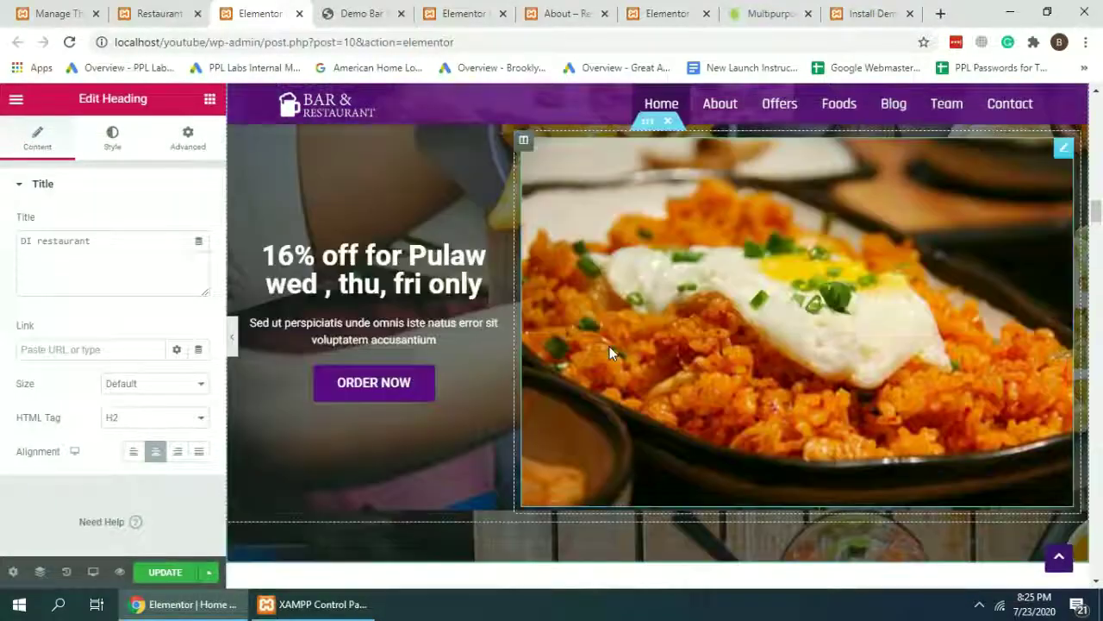
scroll(608, 346, up, 2)
Scroll to the empty 'Drag widget here' section above the footer, checking the save options.
scroll(404, 227, down, 2)
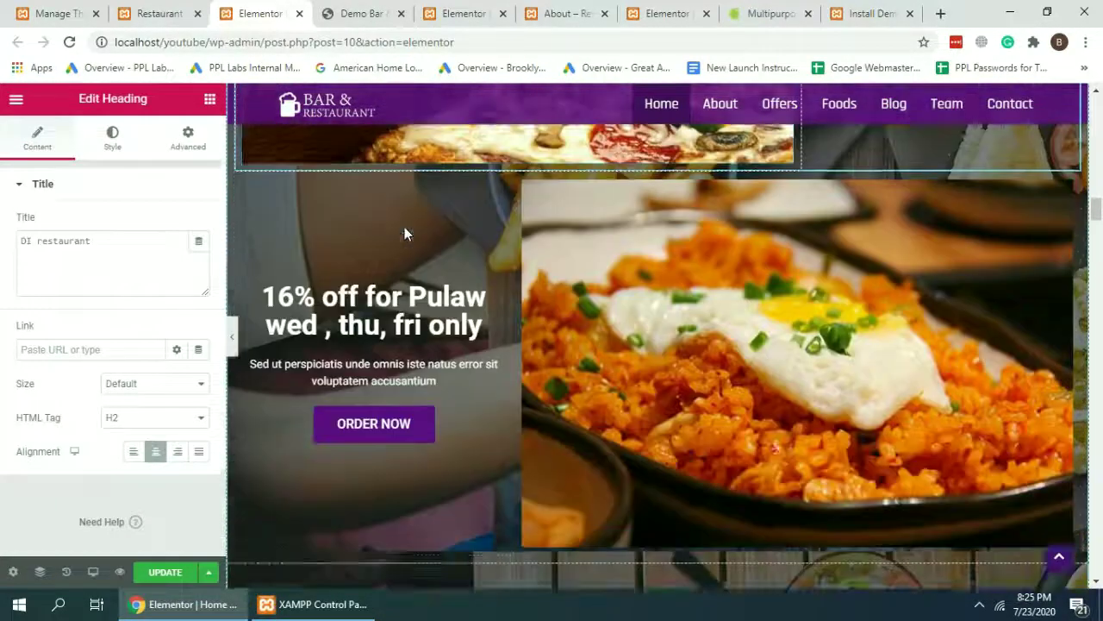
scroll(405, 227, down, 8)
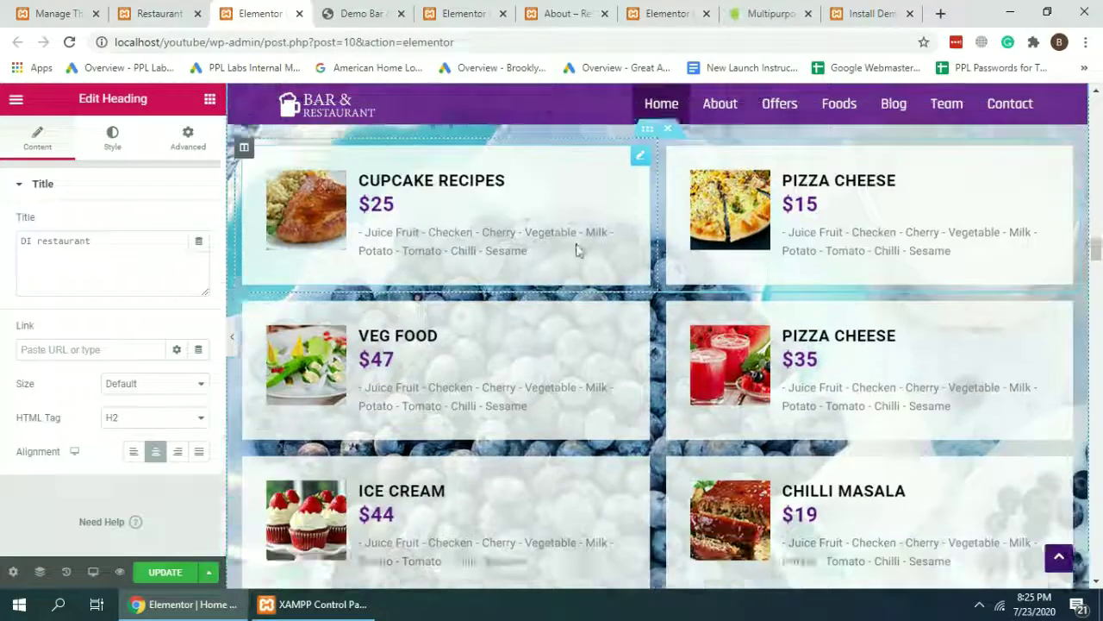
scroll(578, 250, down, 2)
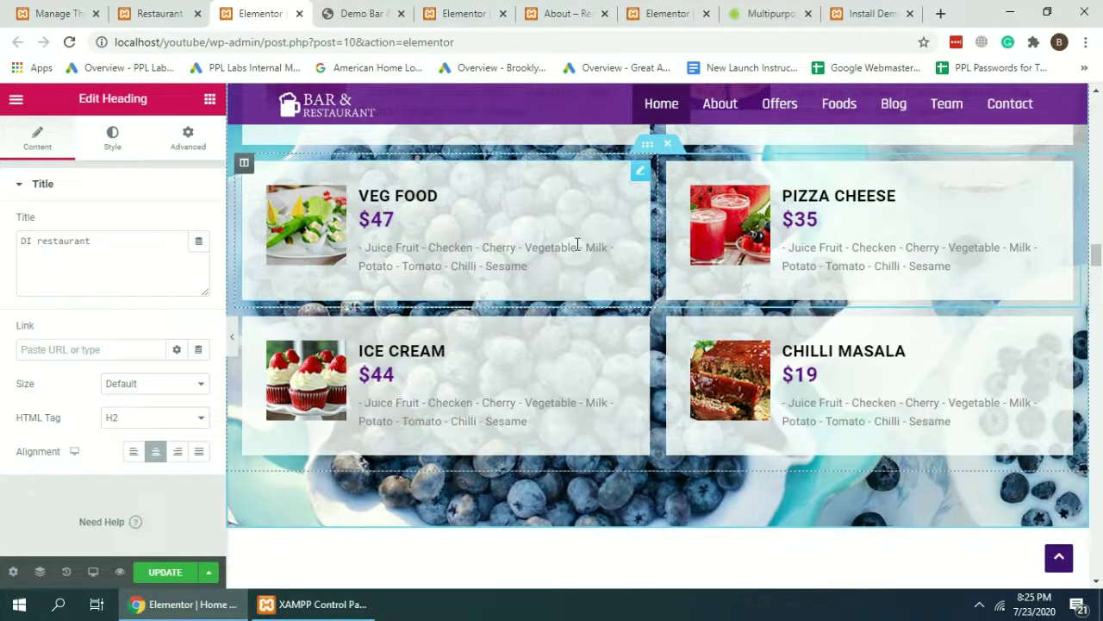
scroll(774, 441, up, 10)
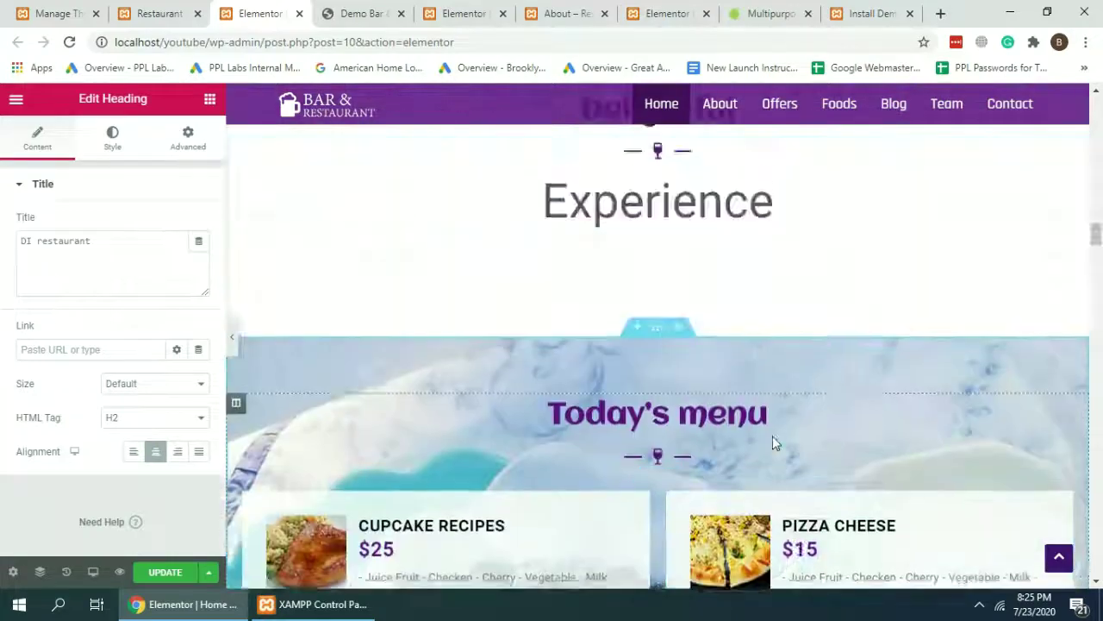
scroll(772, 436, up, 12)
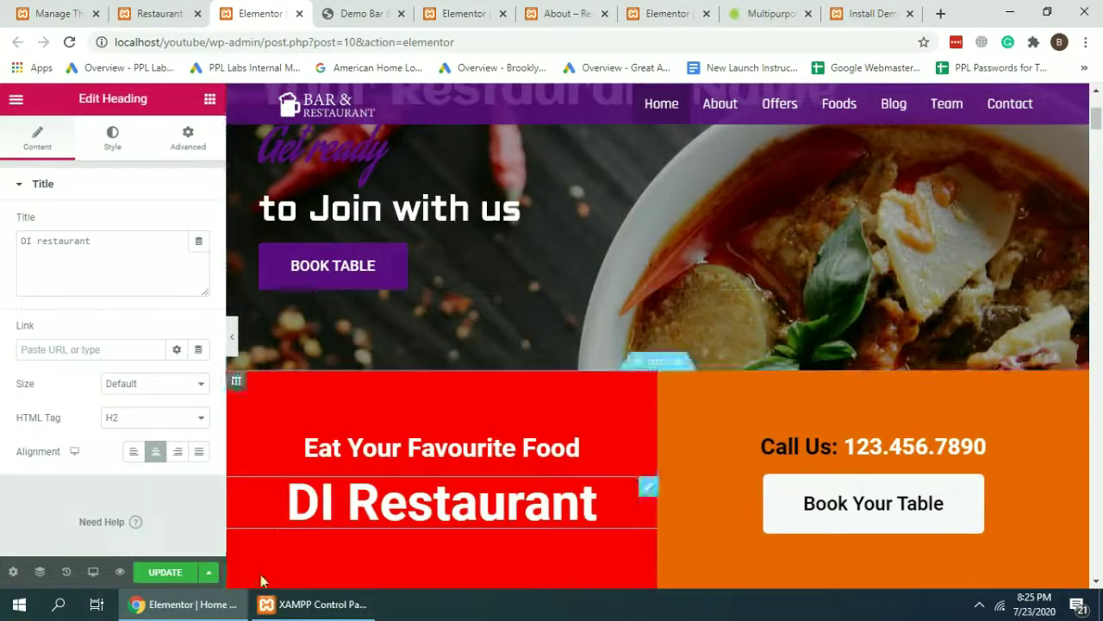
click(208, 573)
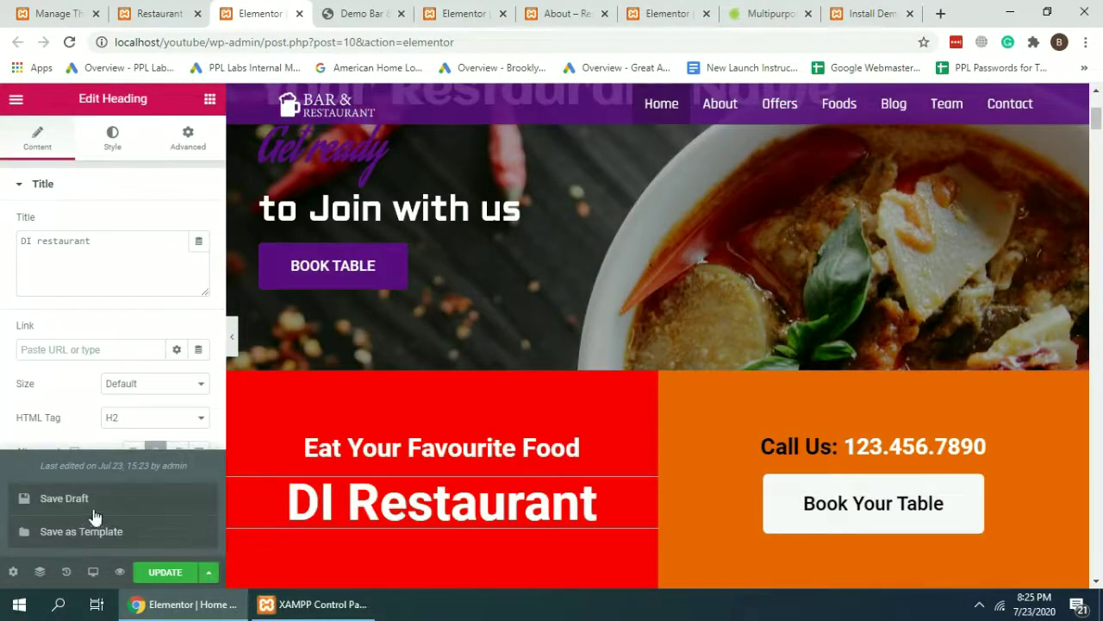
scroll(1046, 237, down, 5)
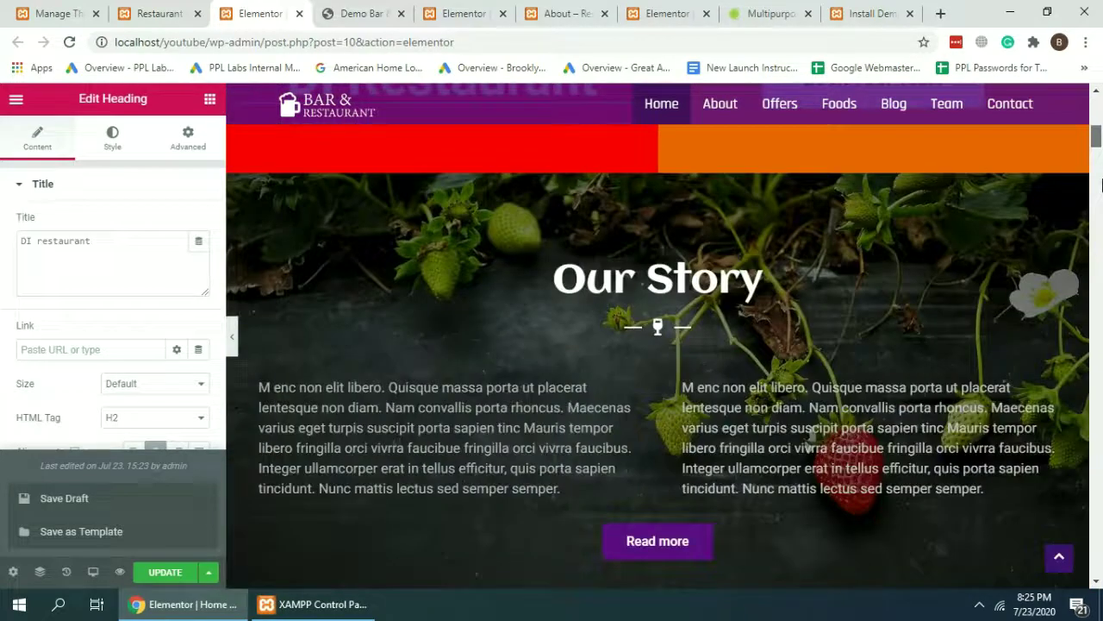
scroll(1102, 184, down, 20)
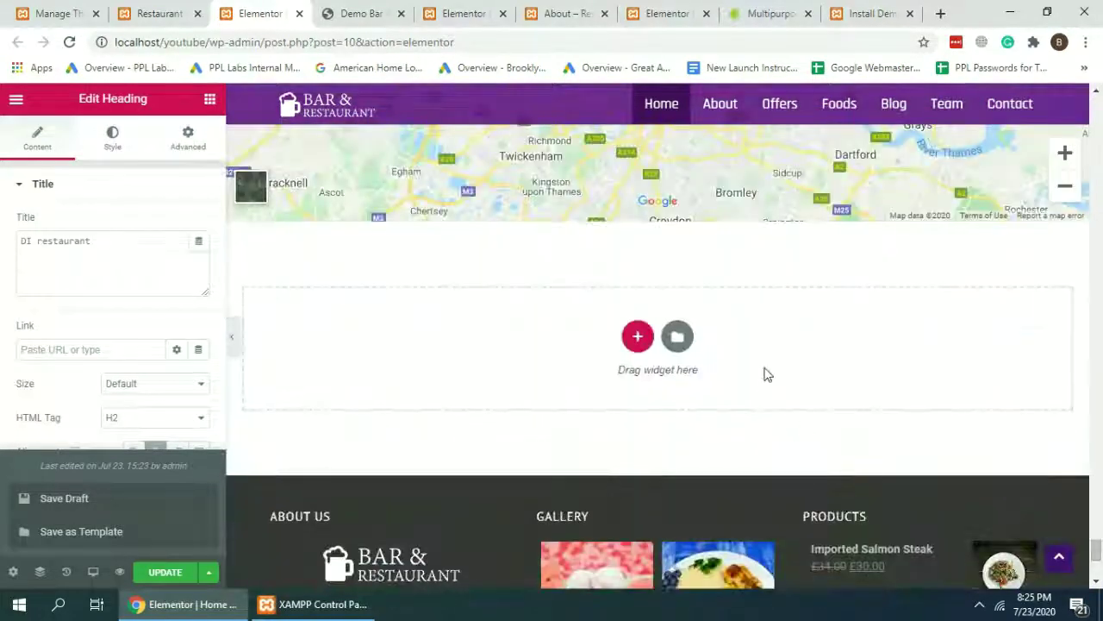
click(678, 343)
click(678, 340)
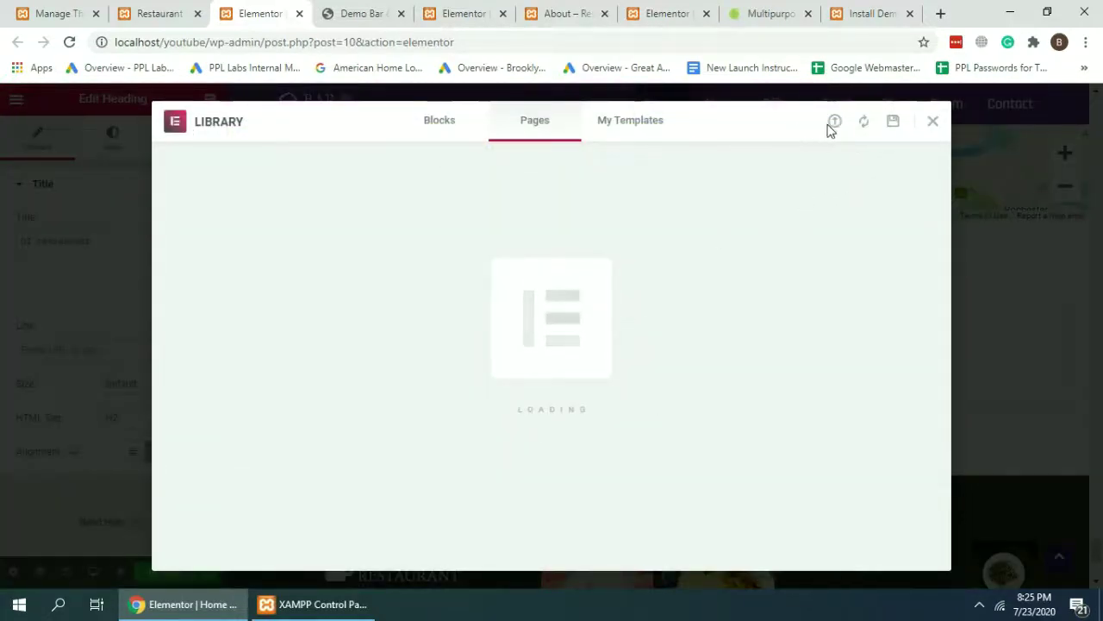
click(834, 122)
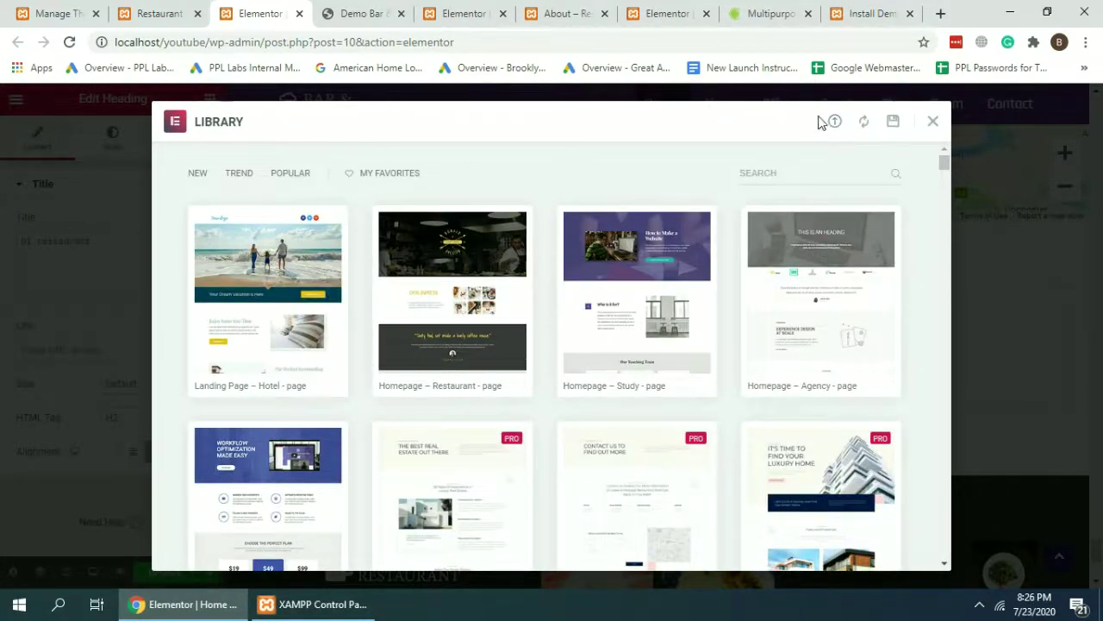
click(931, 125)
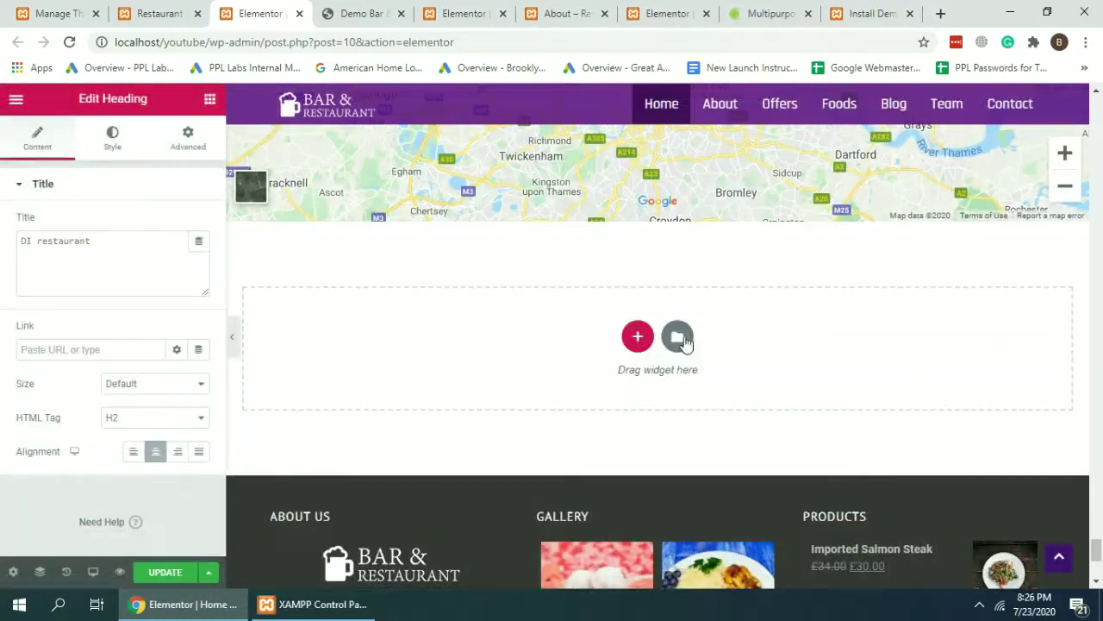
click(677, 336)
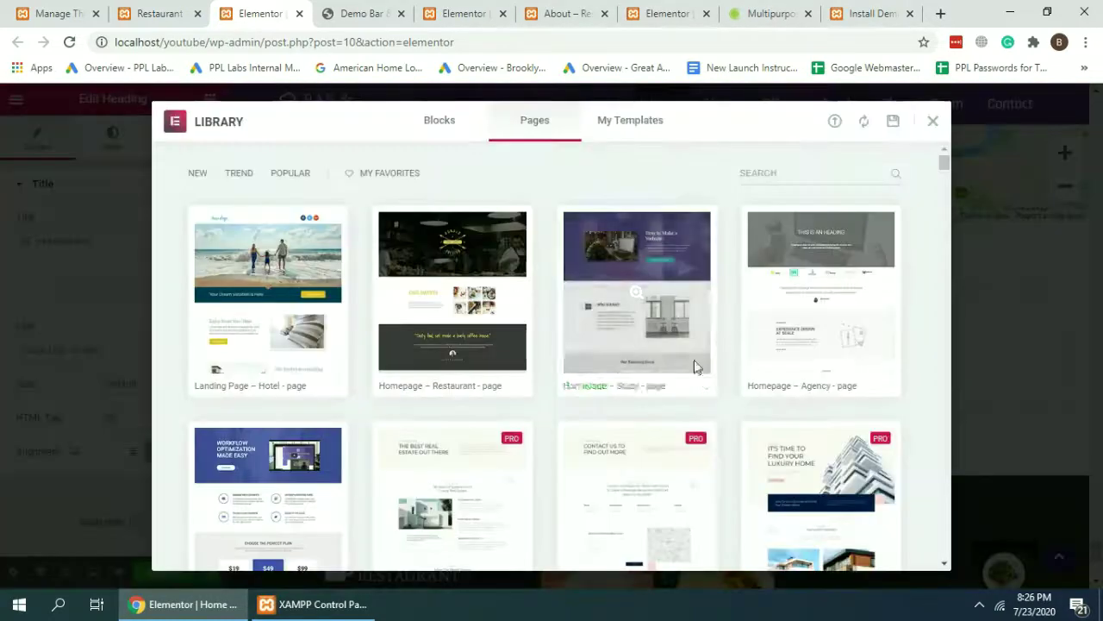
click(834, 123)
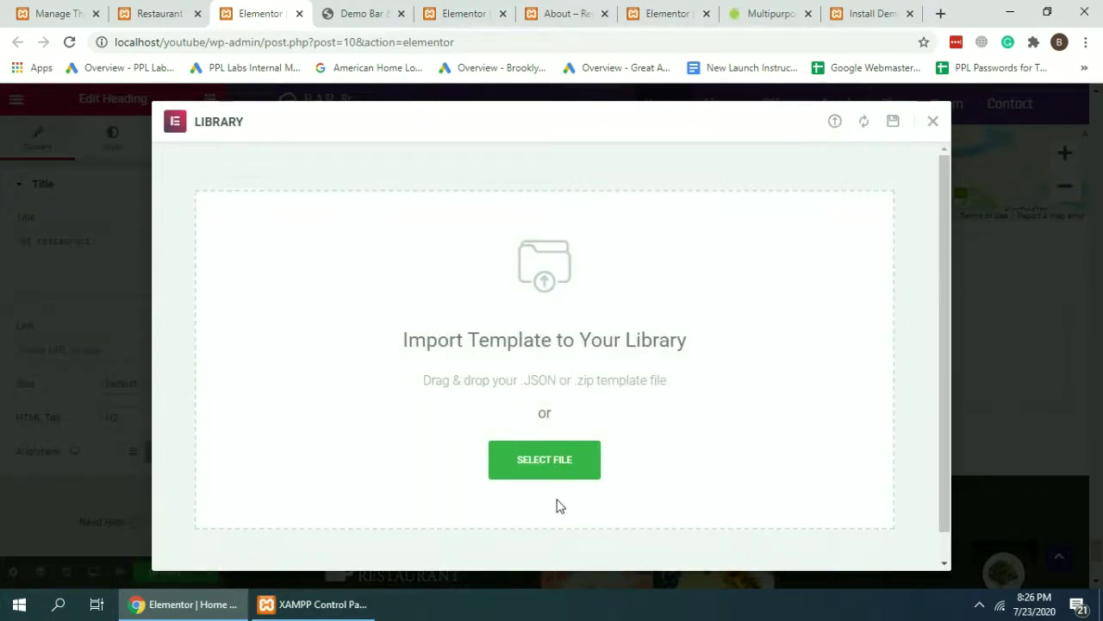
click(589, 470)
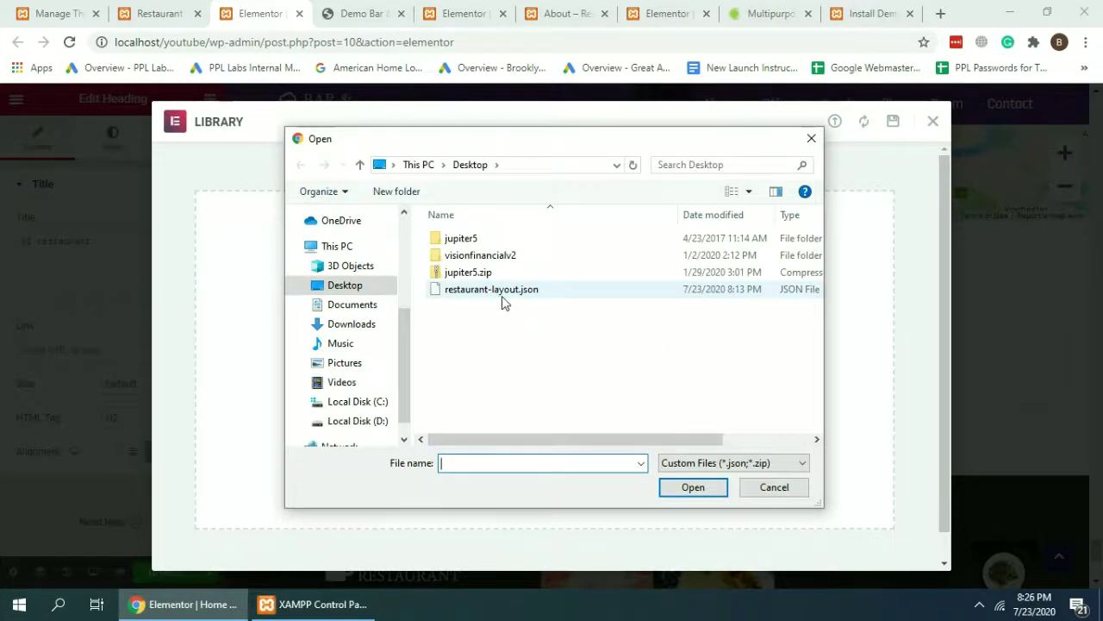
click(774, 486)
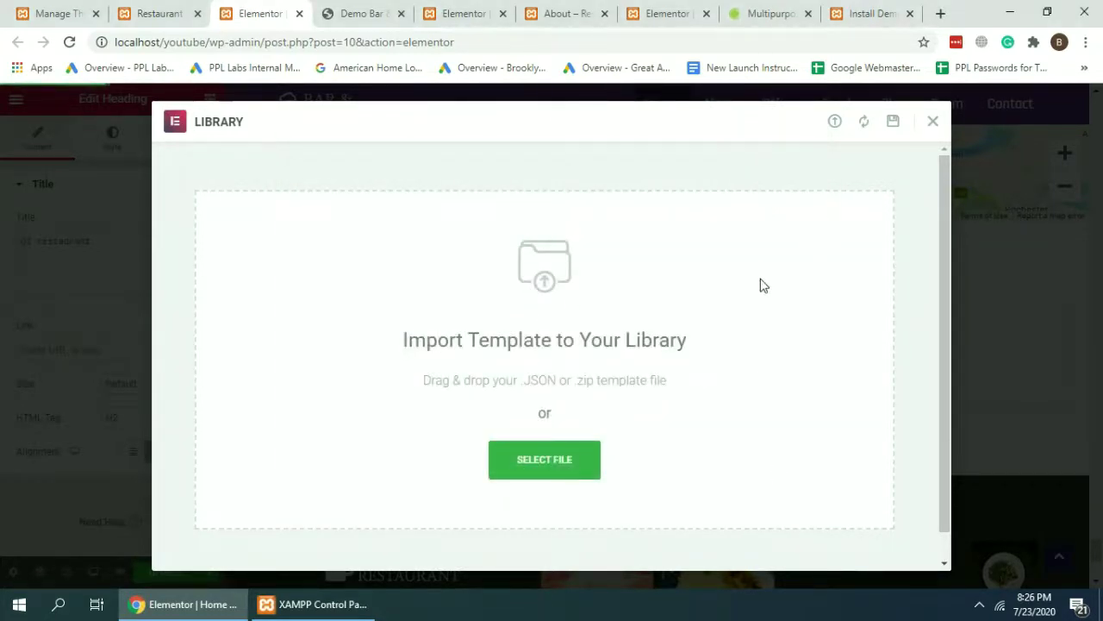
click(931, 125)
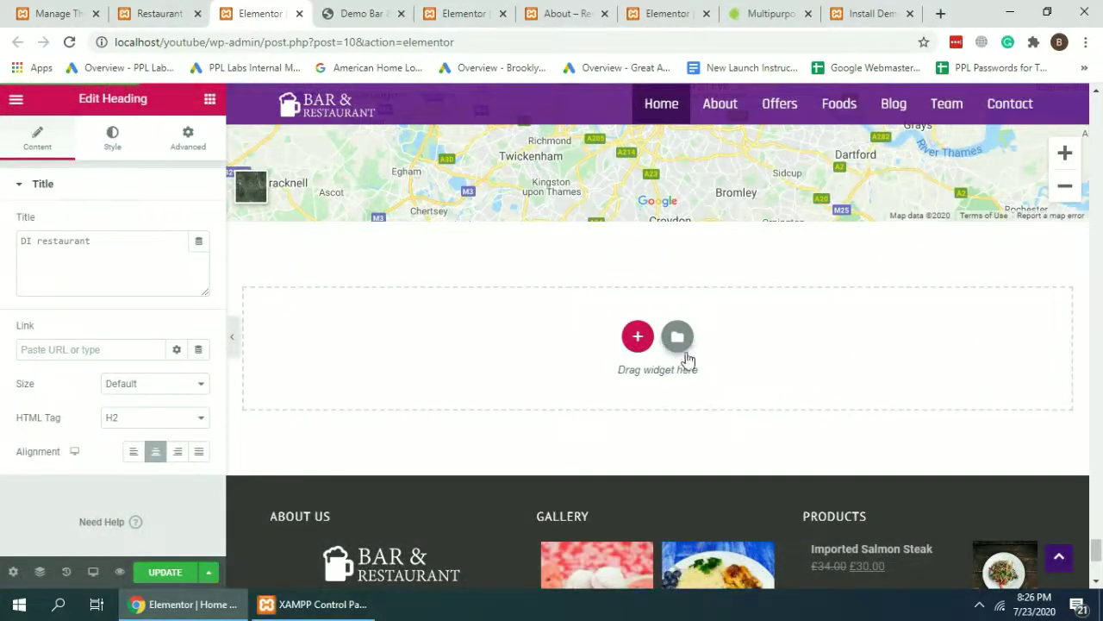
Insert the 'test' template from the library's My Templates list beneath the map.
click(678, 337)
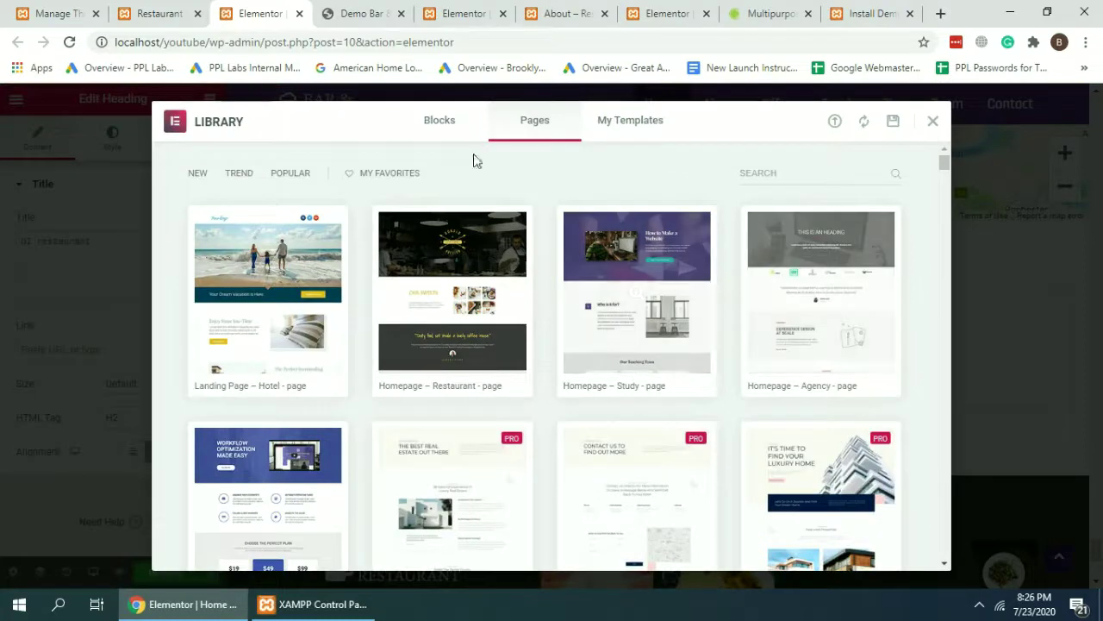
click(615, 122)
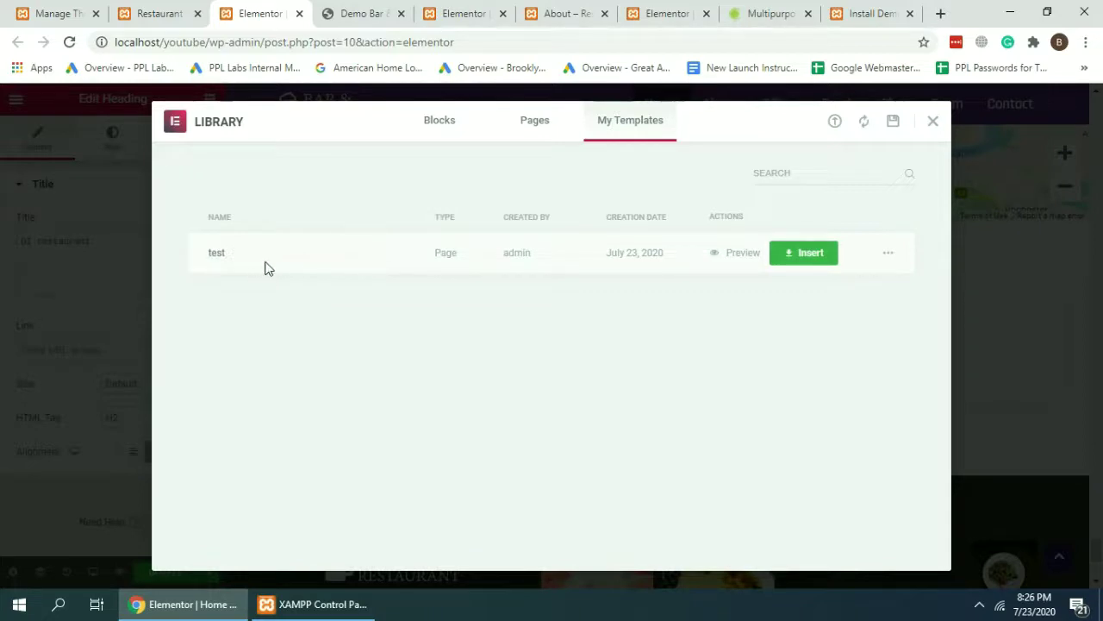
click(810, 256)
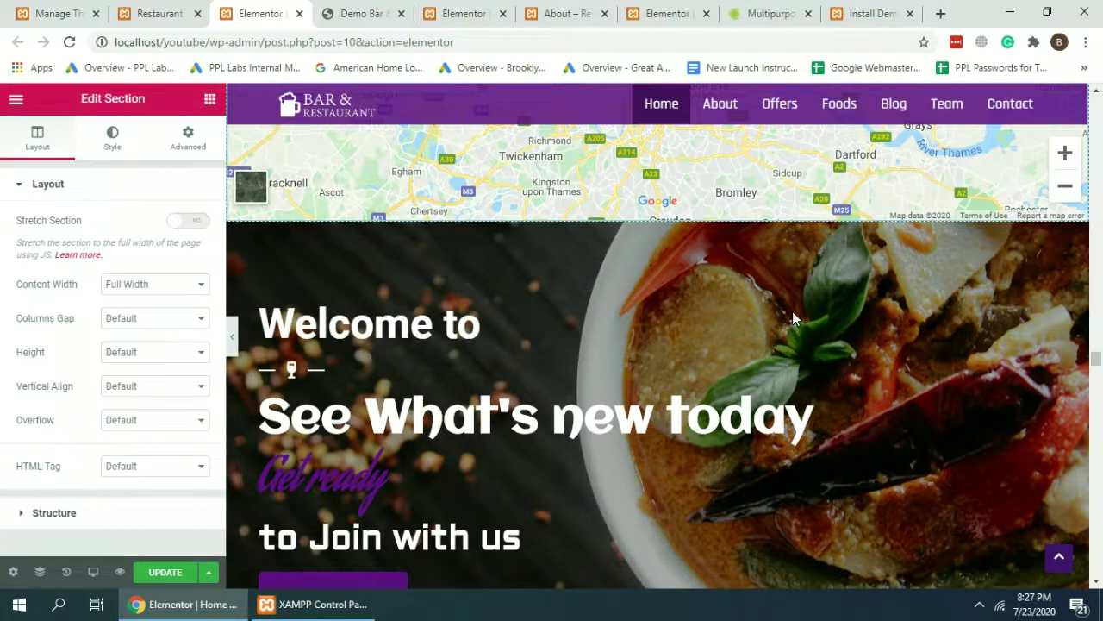
Delete the duplicated See What's new today, DI Restaurant and Our Story sections below the map.
scroll(824, 294, down, 3)
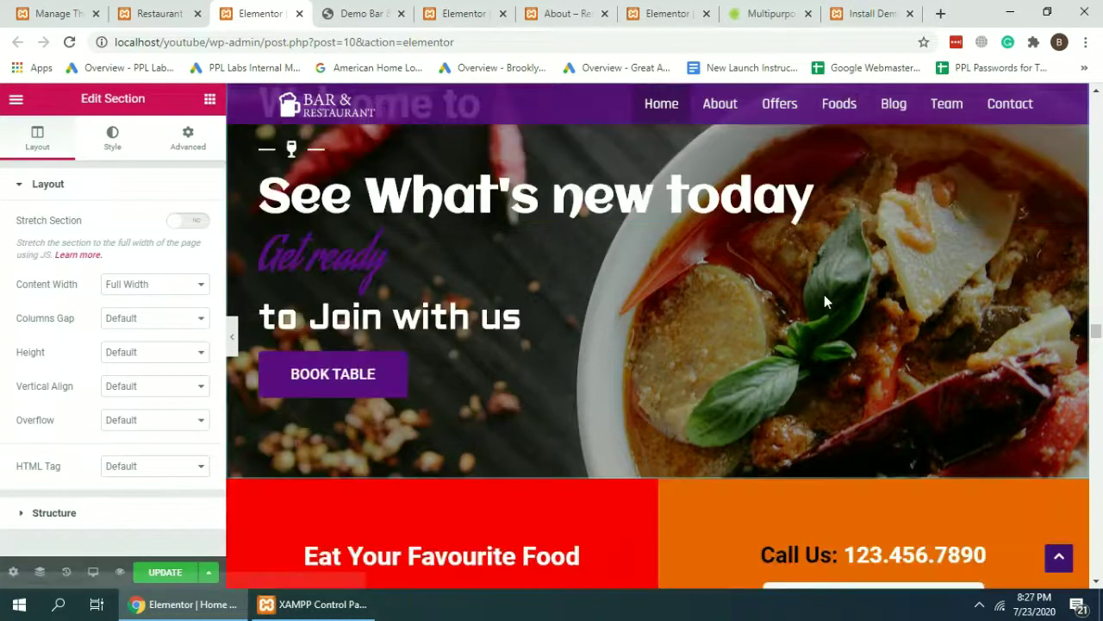
scroll(828, 278, down, 5)
scroll(830, 280, down, 10)
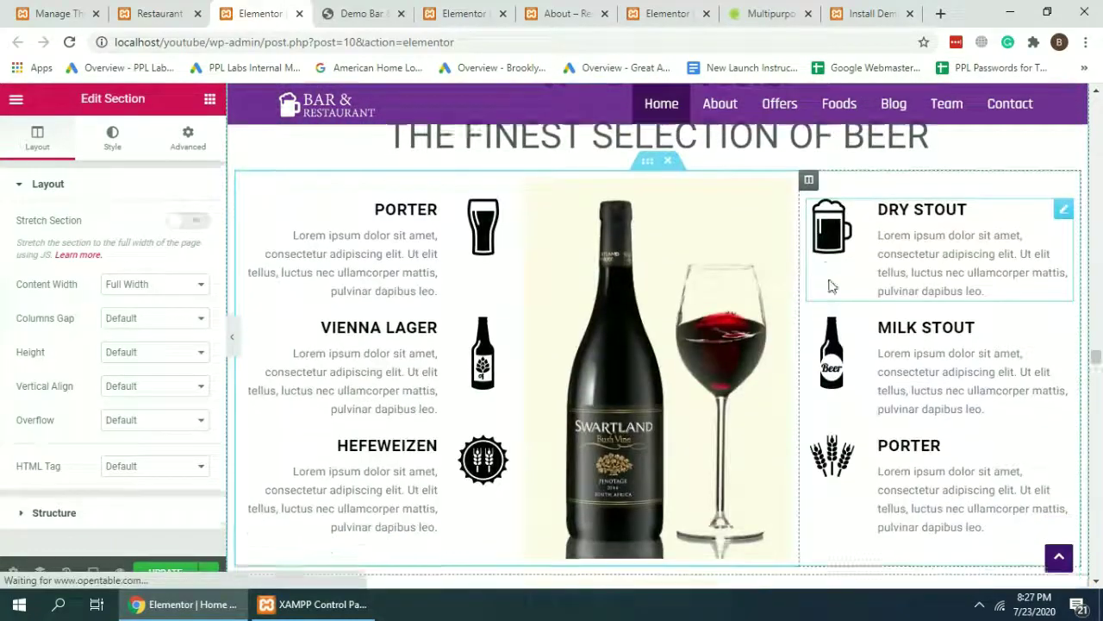
scroll(829, 280, down, 10)
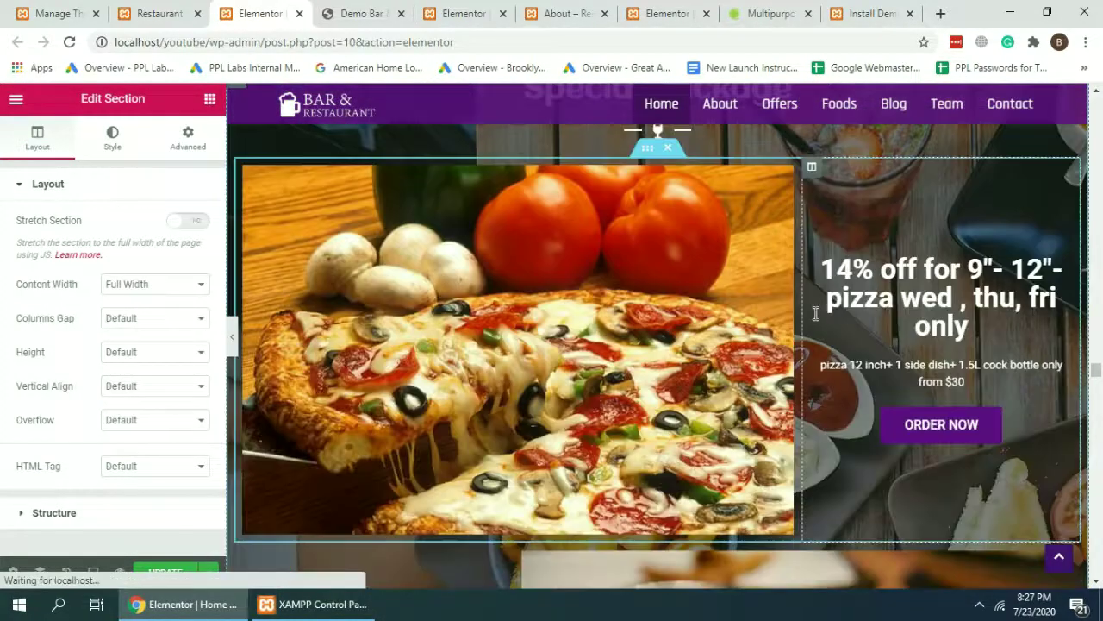
scroll(814, 319, up, 15)
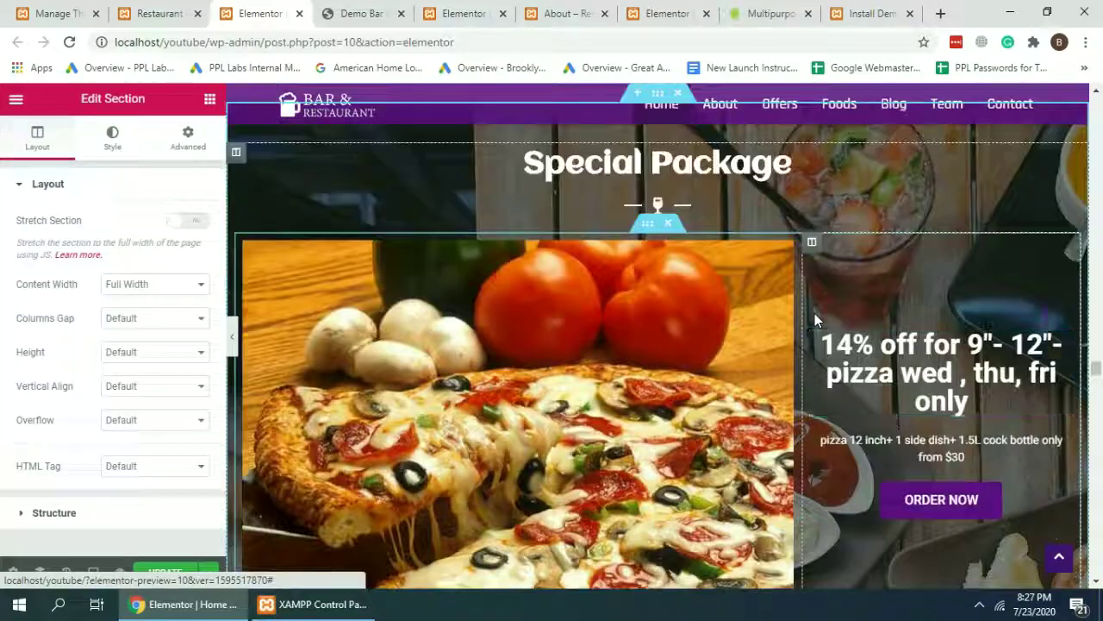
scroll(814, 314, up, 15)
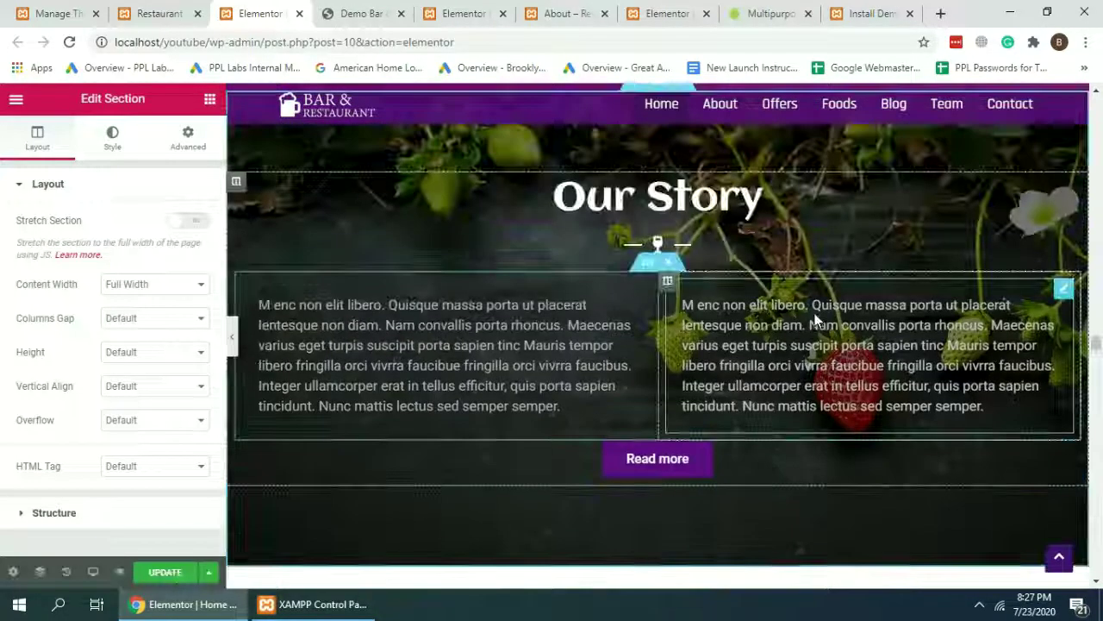
scroll(814, 319, up, 5)
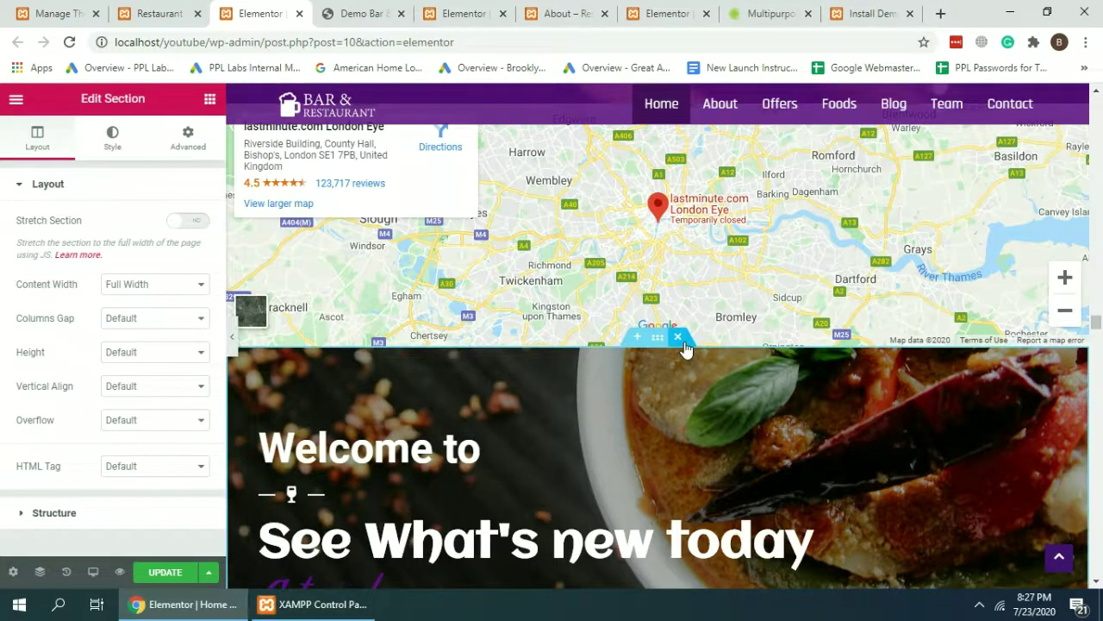
click(680, 339)
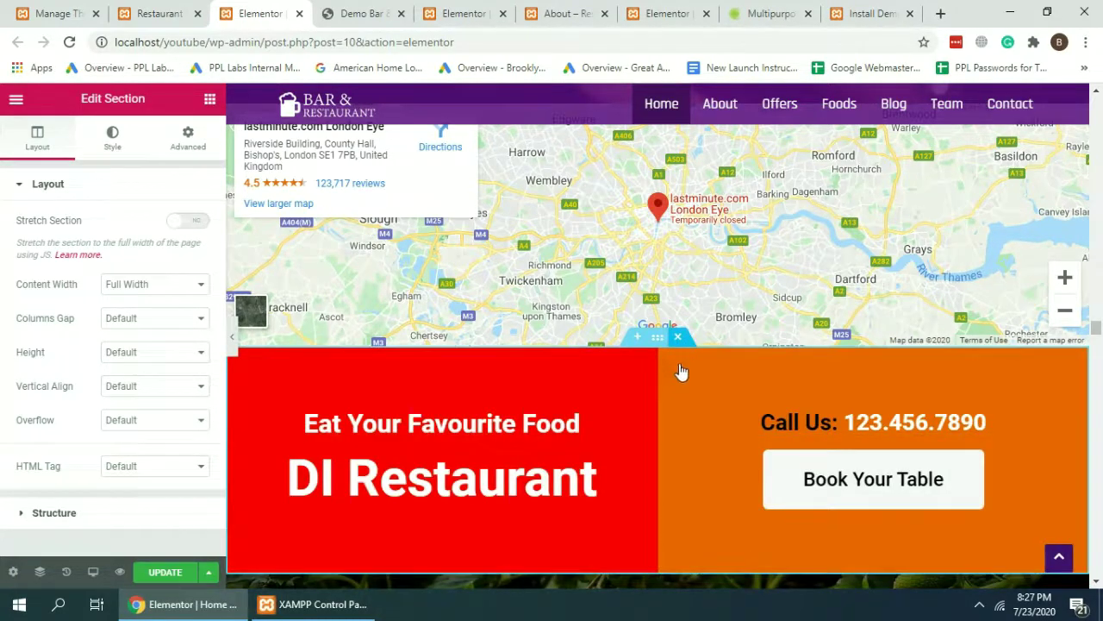
key(Delete)
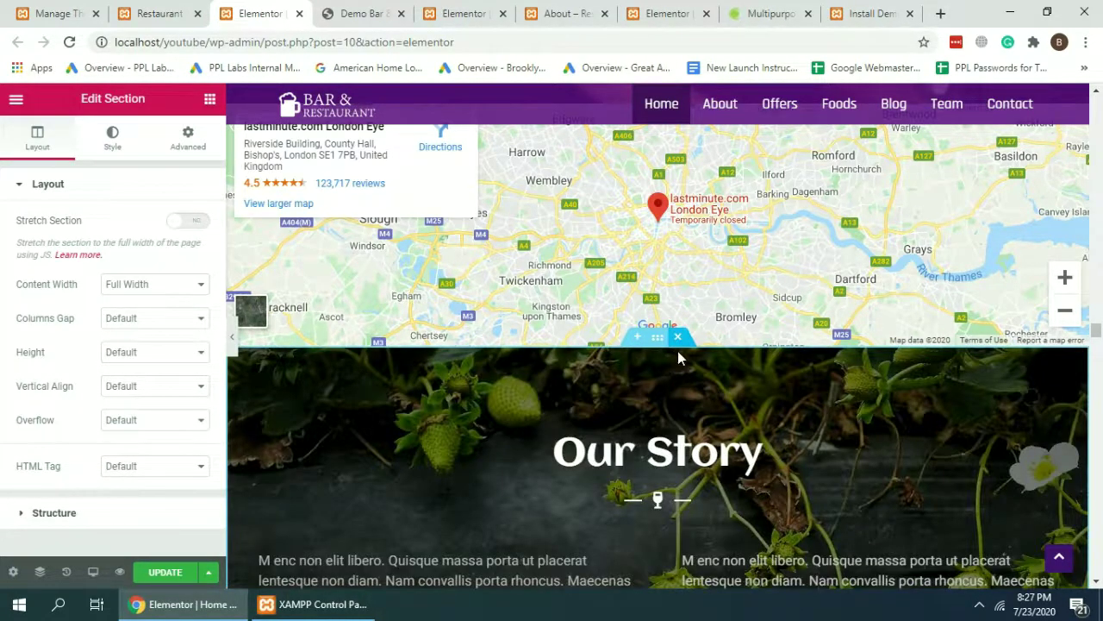
key(Delete)
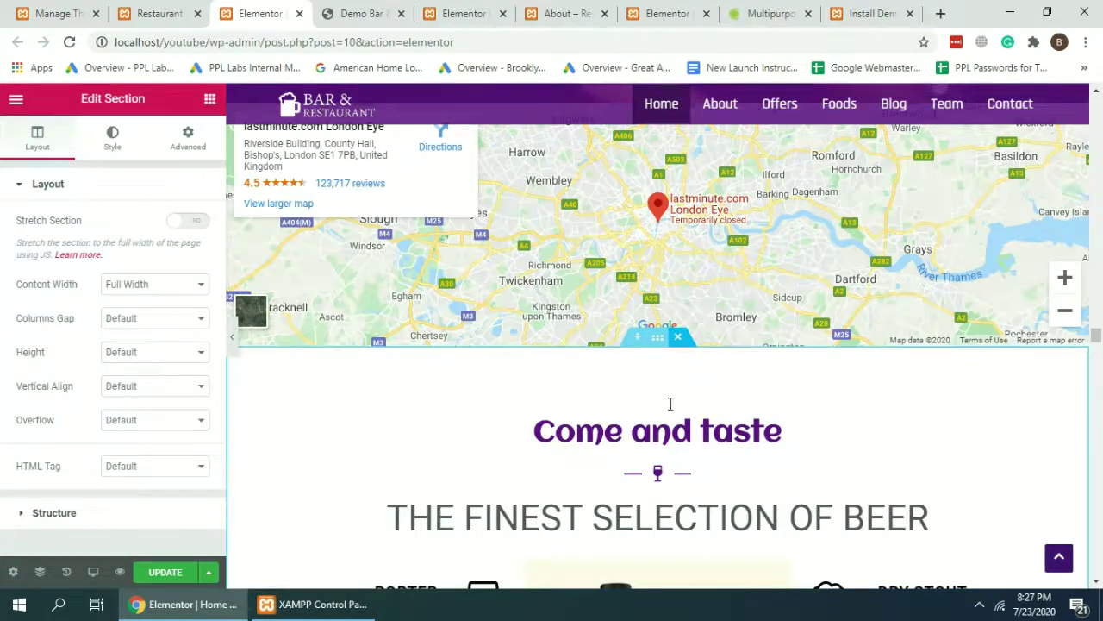
Delete the remaining duplicates from the beer section through Starters, then reload the live homepage.
click(679, 337)
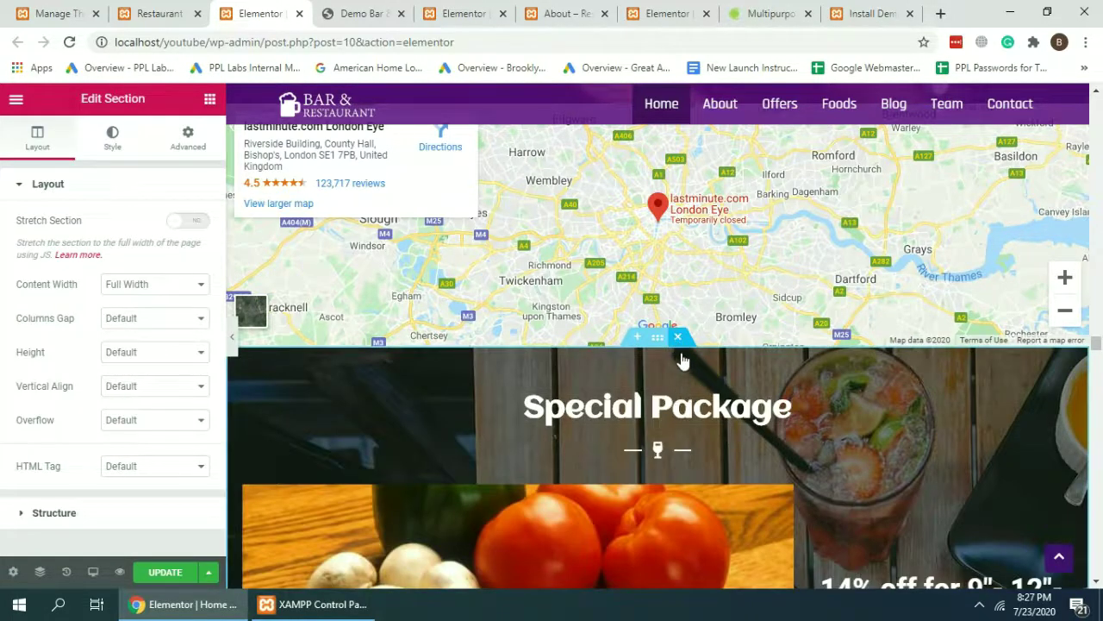
click(679, 339)
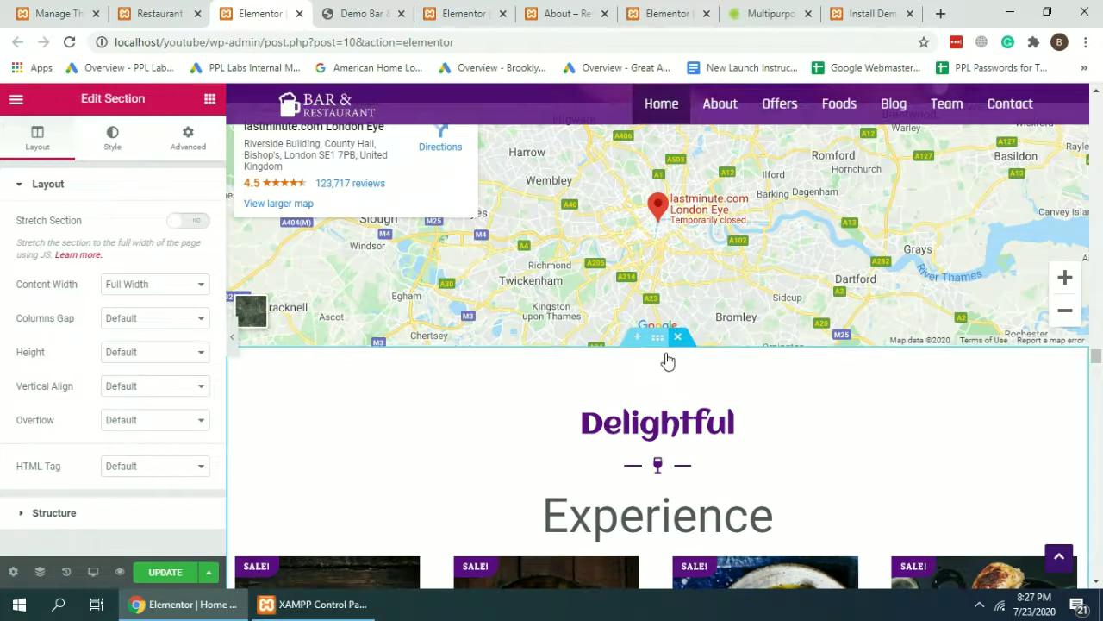
key(Delete)
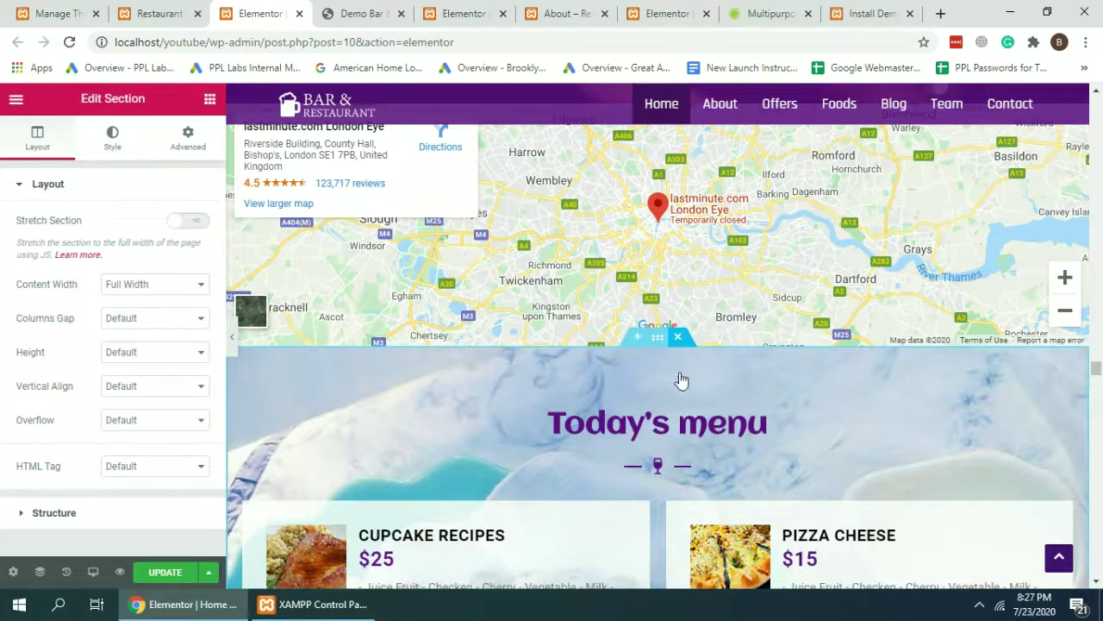
click(678, 338)
click(680, 340)
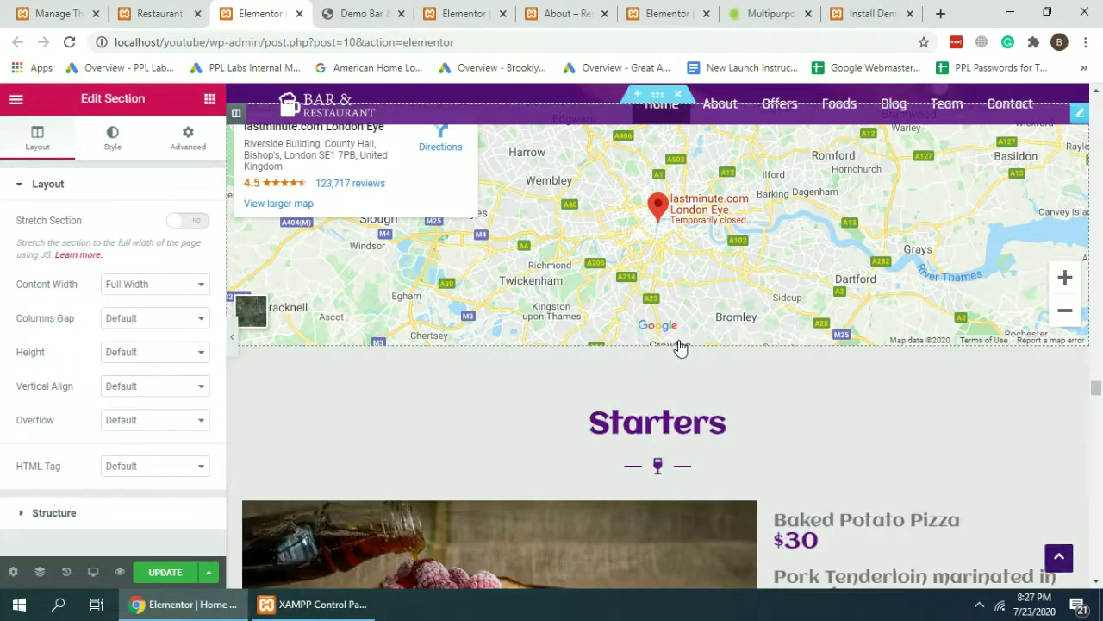
click(680, 340)
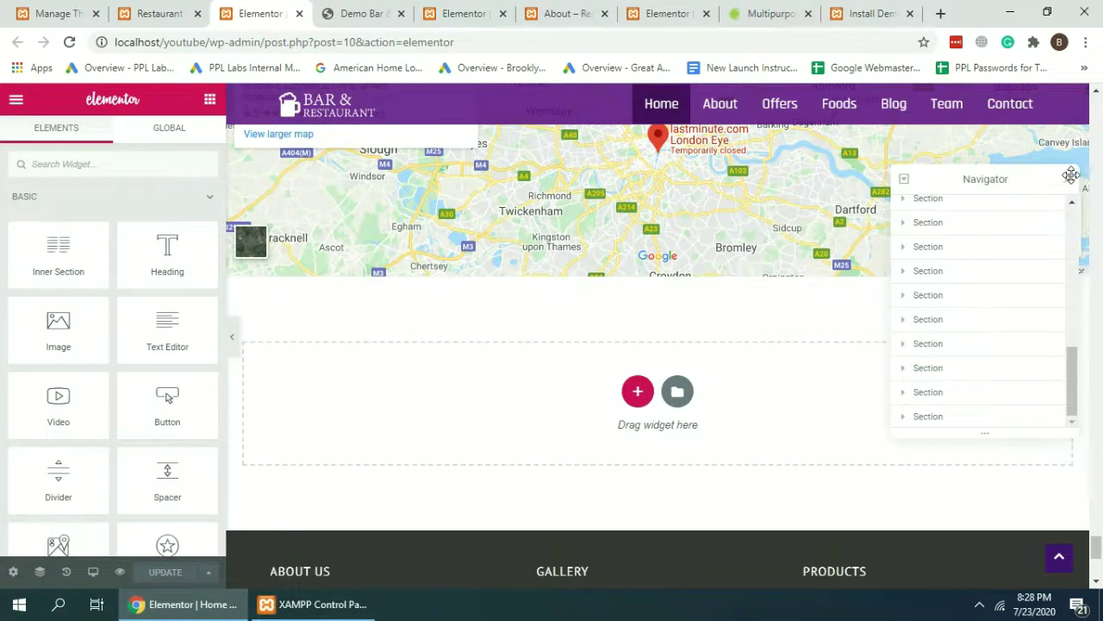
click(163, 13)
click(69, 41)
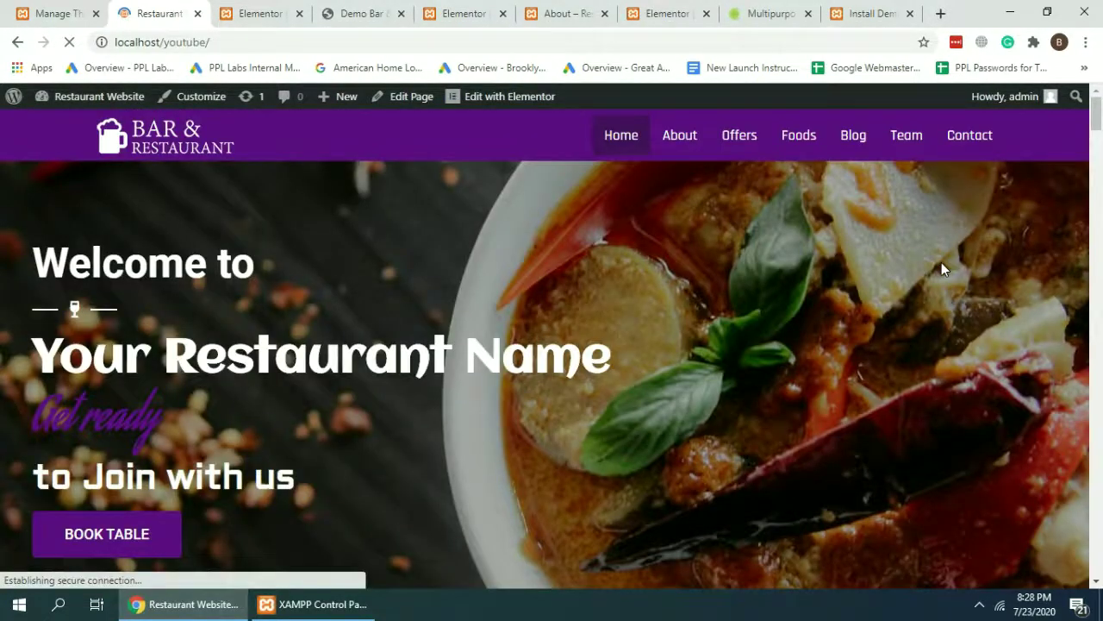
drag(1095, 112, 1088, 456)
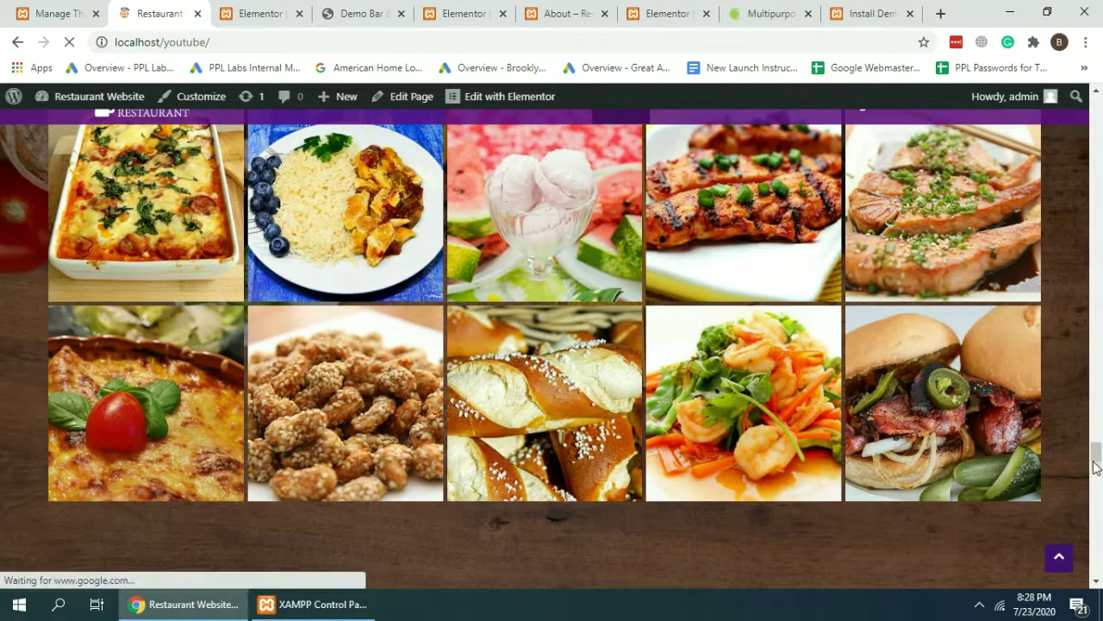
click(1096, 469)
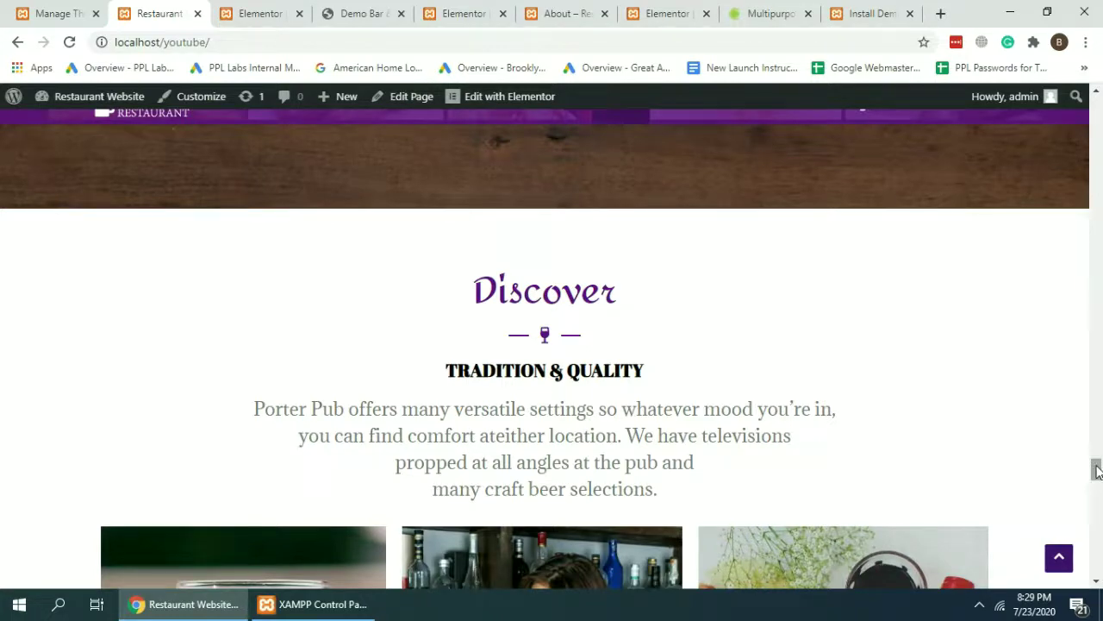
drag(1097, 469, 1093, 509)
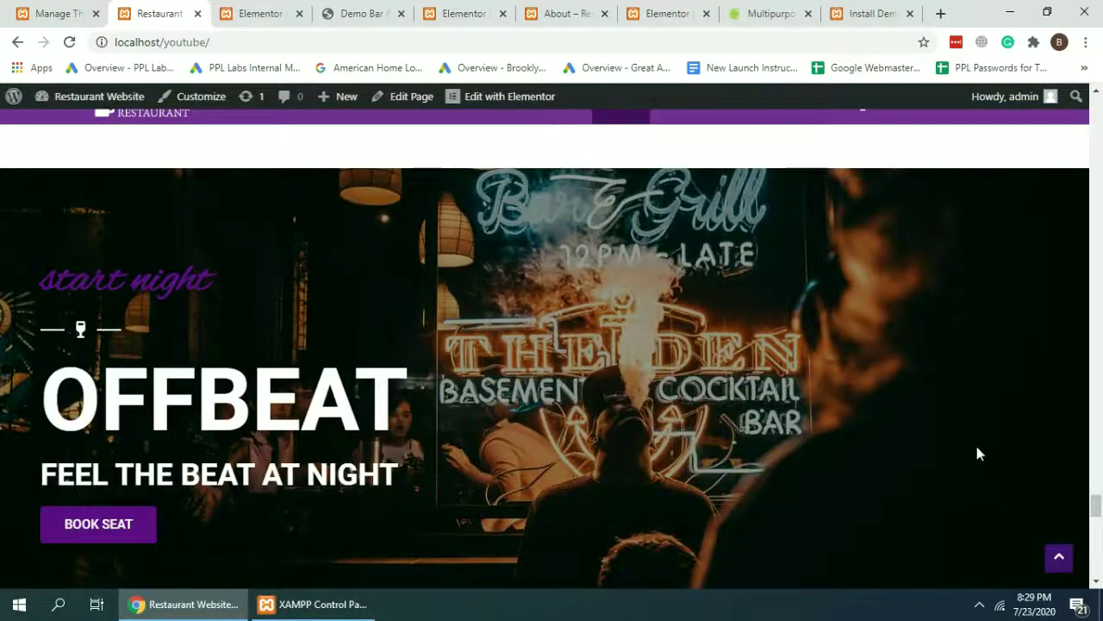